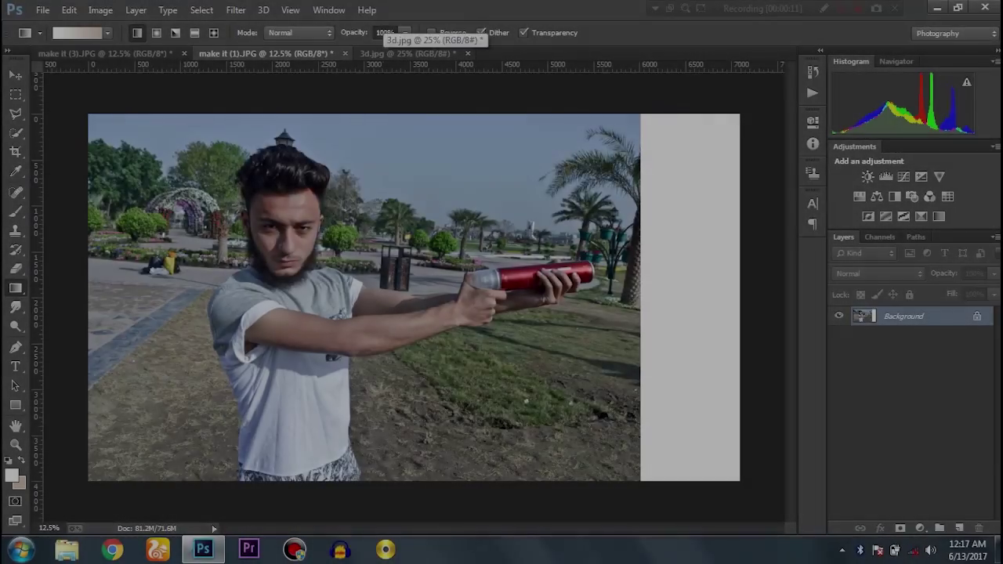
# - Trace a Pen path around the man with the red spray can and load it as a selection
pyautogui.hotkey('ctrl', '+')
pyautogui.press('p')
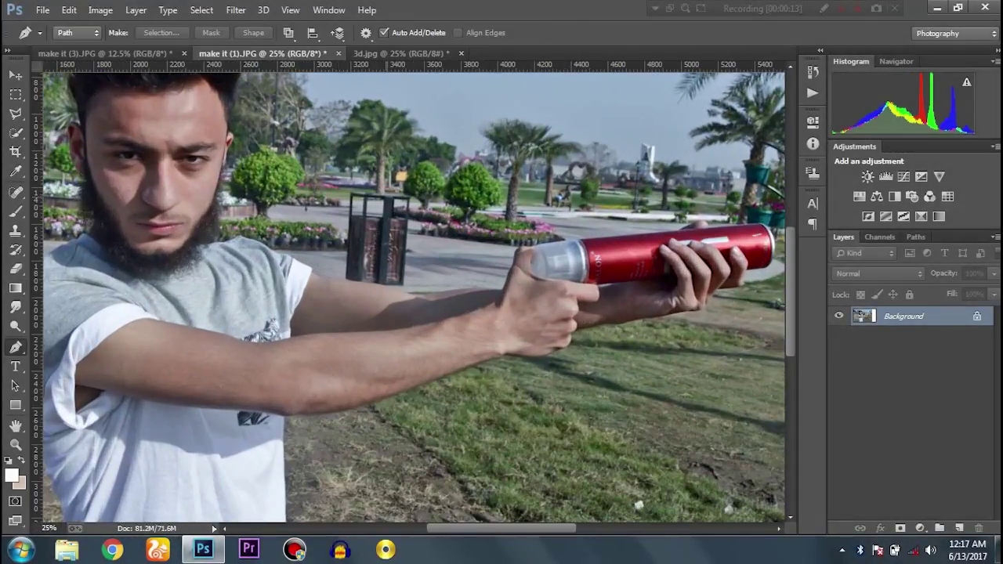
pyautogui.scroll(-5, 414, 298)
pyautogui.scroll(-5, 414, 298)
pyautogui.hotkey('ctrl', '+')
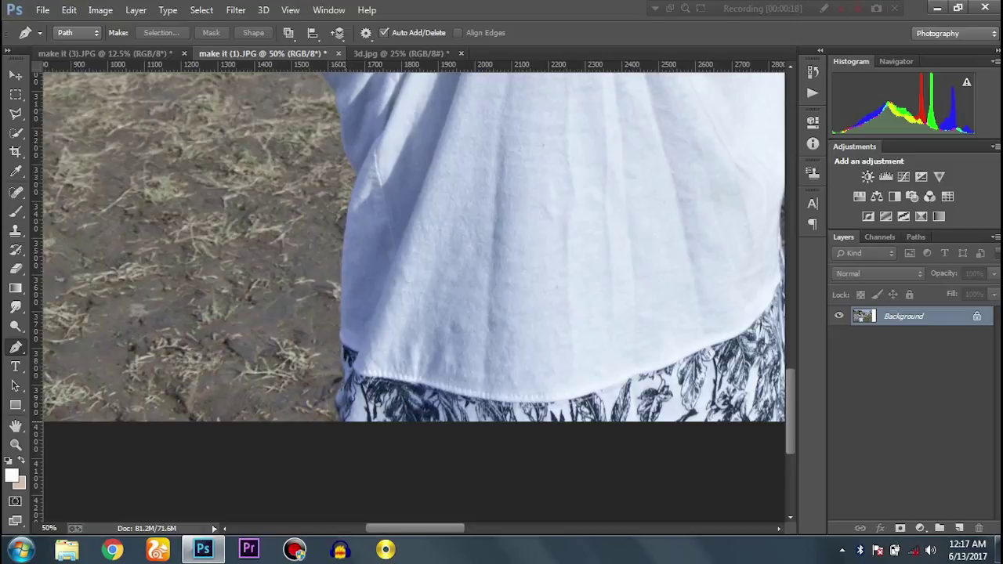
pyautogui.click(344, 422)
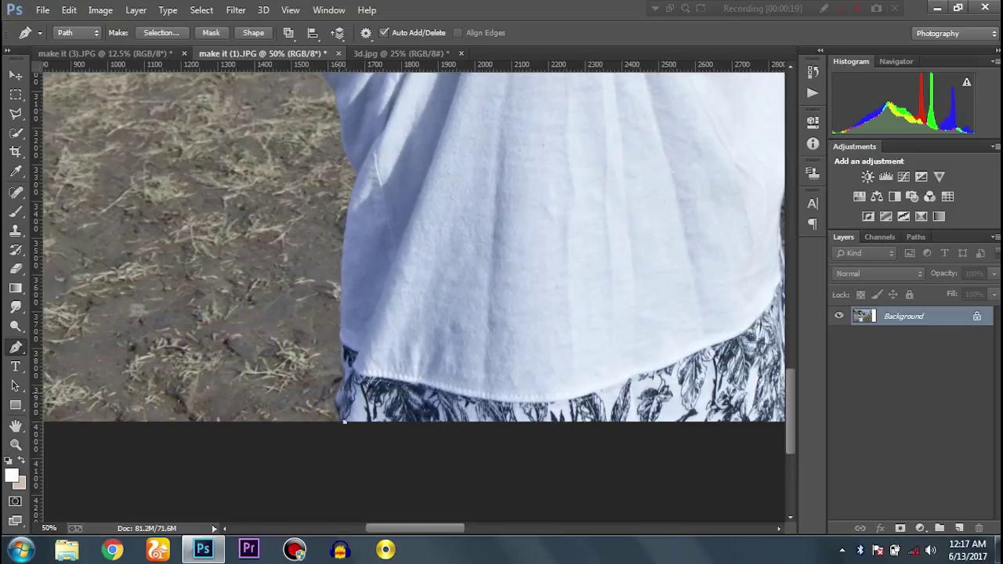
pyautogui.click(343, 354)
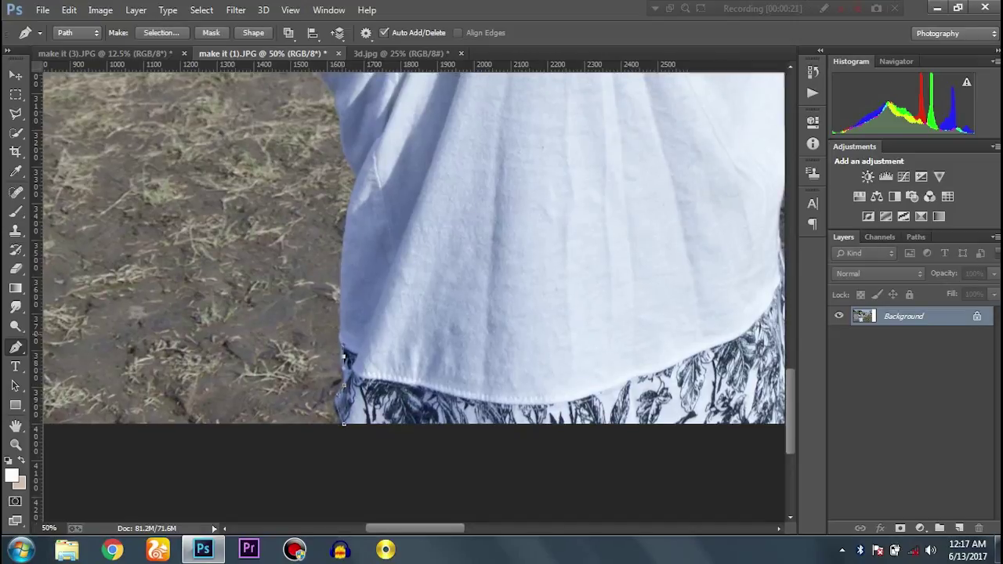
pyautogui.scroll(1, 342, 354)
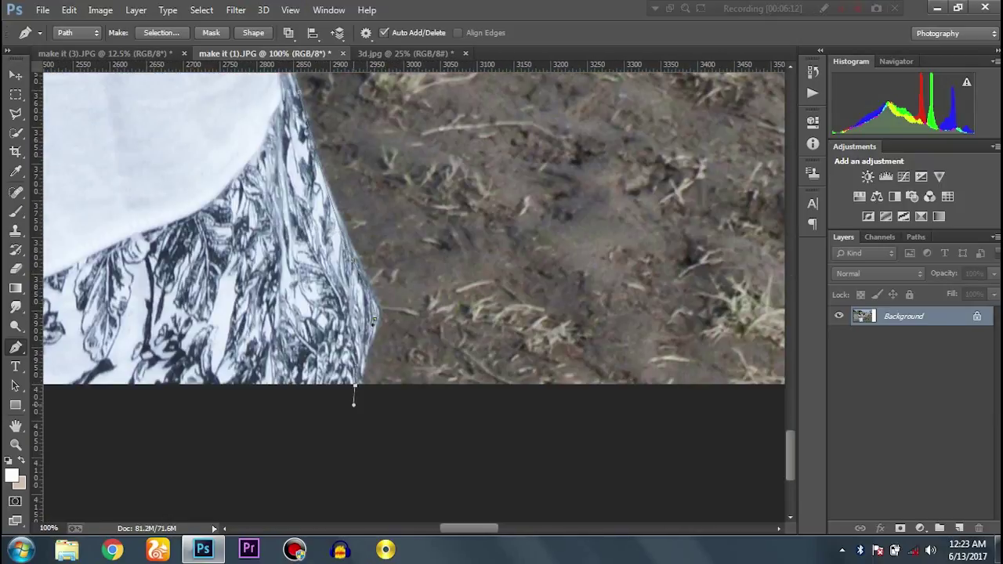
pyautogui.hotkey('ctrl', '0')
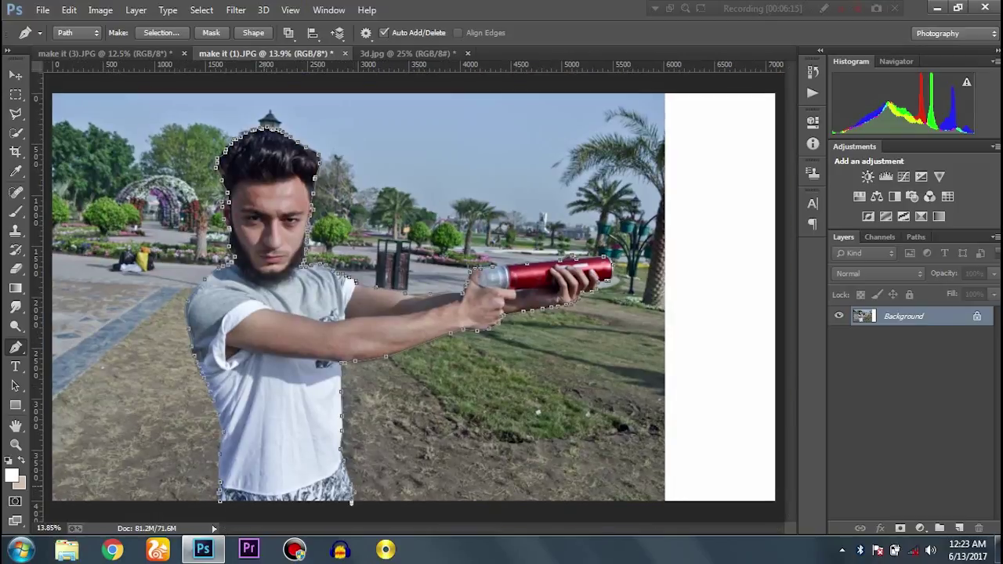
pyautogui.hotkey('ctrl', 'Return')
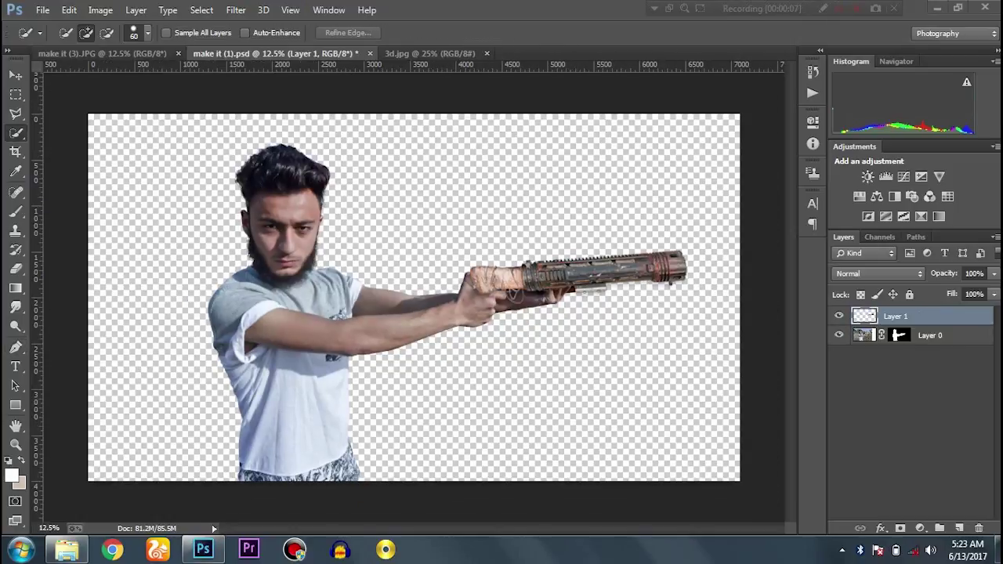
# - Fade the rifle layer to 42% opacity to see the hand underneath
pyautogui.hotkey('ctrl', '+')
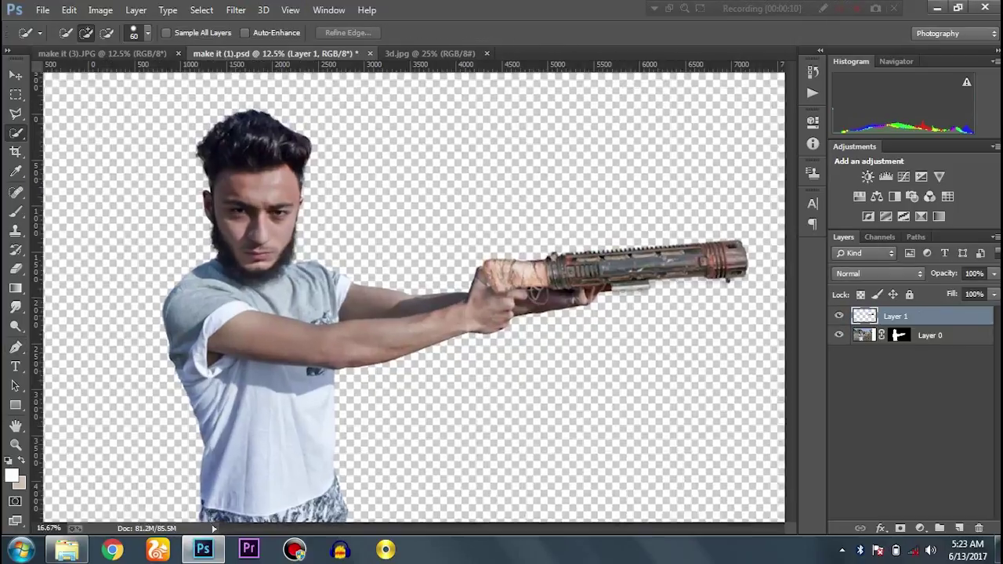
pyautogui.hotkey('ctrl', '+')
pyautogui.hotkey('ctrl', '+')
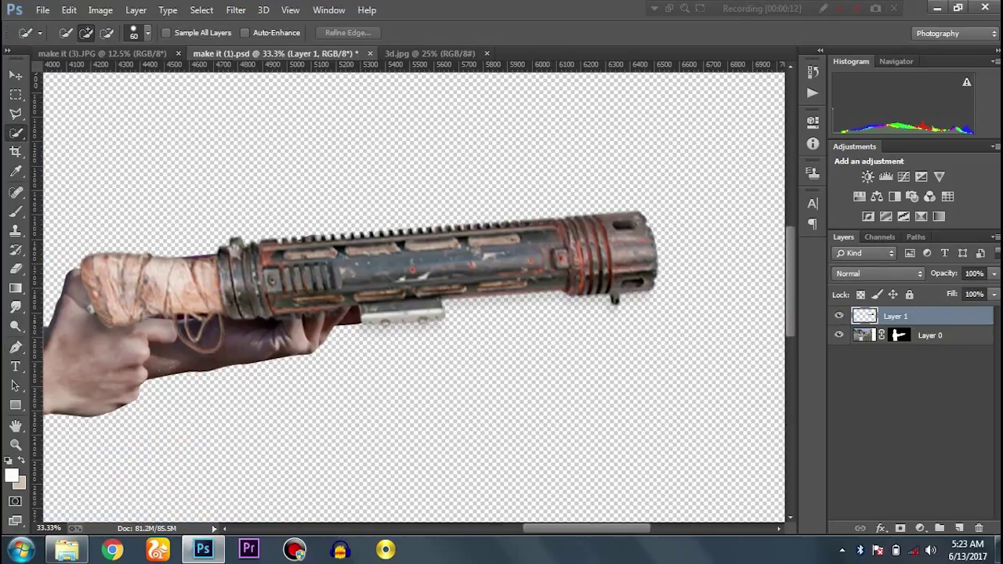
pyautogui.press('6')
pyautogui.press('4')
pyautogui.press('4')
pyautogui.press('2')
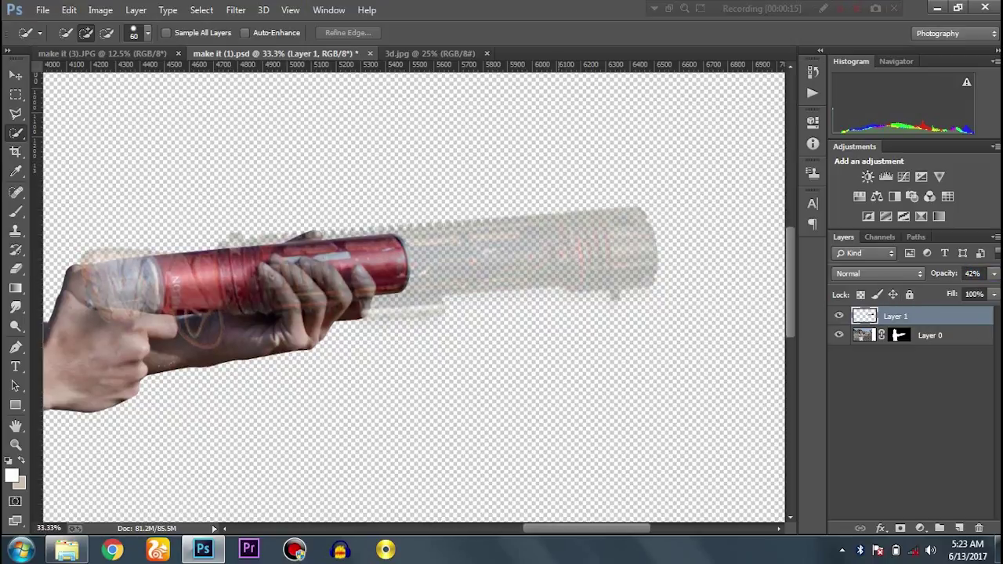
# - Drop the rifle layer to 30% opacity and trace a path around the gripping fingers
pyautogui.hscroll(-3, 414, 296)
pyautogui.hotkey('ctrl', '+')
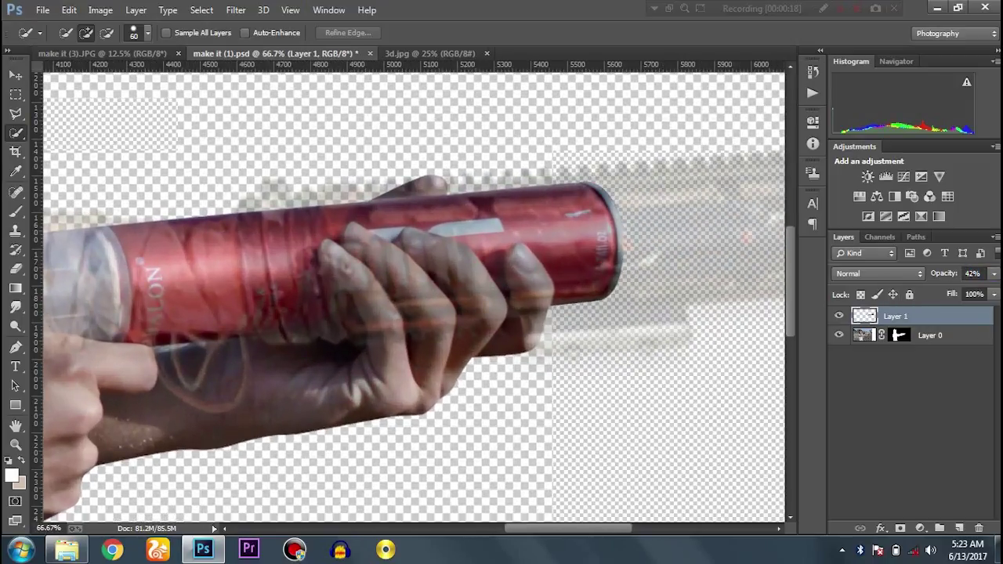
pyautogui.press('p')
pyautogui.hotkey('ctrl', '+')
pyautogui.hotkey('ctrl', '+')
pyautogui.press('3')
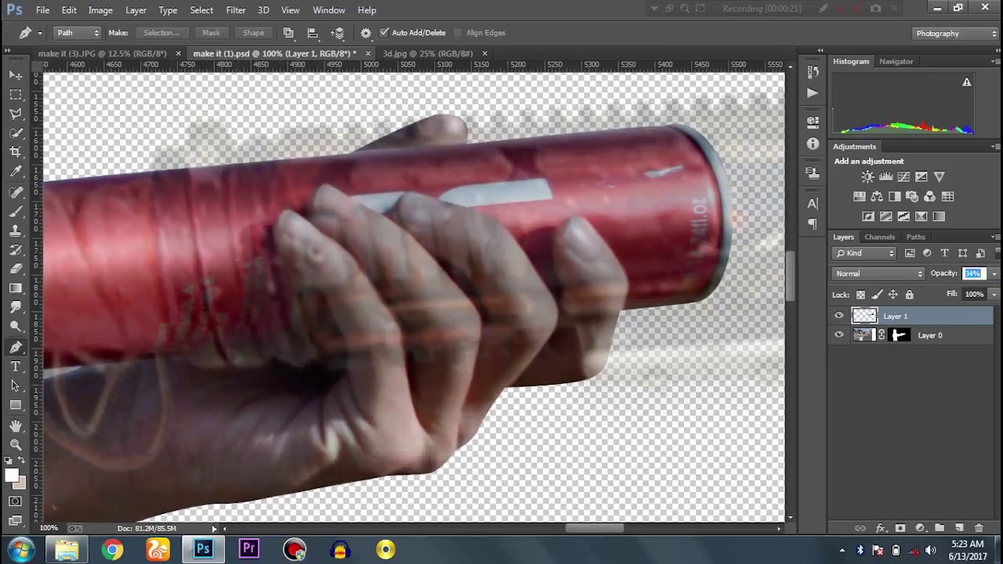
pyautogui.click(620, 309)
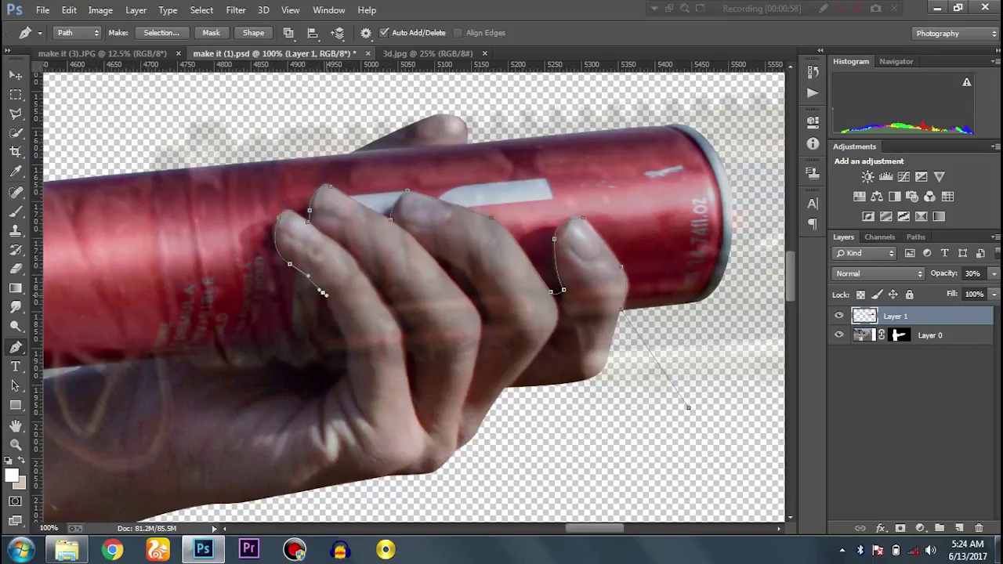
pyautogui.moveTo(689, 408); pyautogui.dragTo(760, 403)
pyautogui.moveTo(420, 349); pyautogui.dragTo(416, 361)
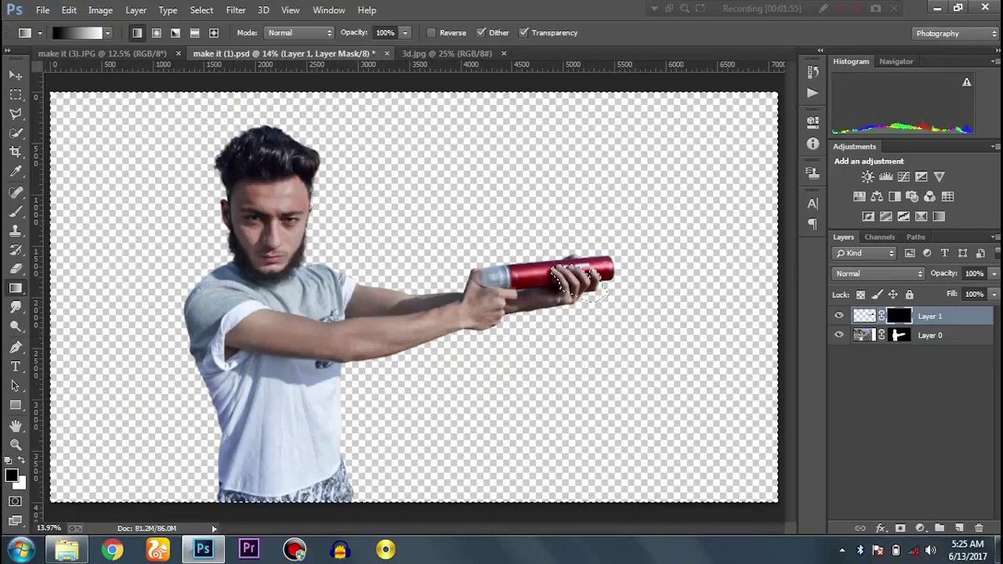
# - Fill the layer mask white to reveal the rifle, then deselect
pyautogui.press('x')
pyautogui.hotkey('alt', 'BackSpace')
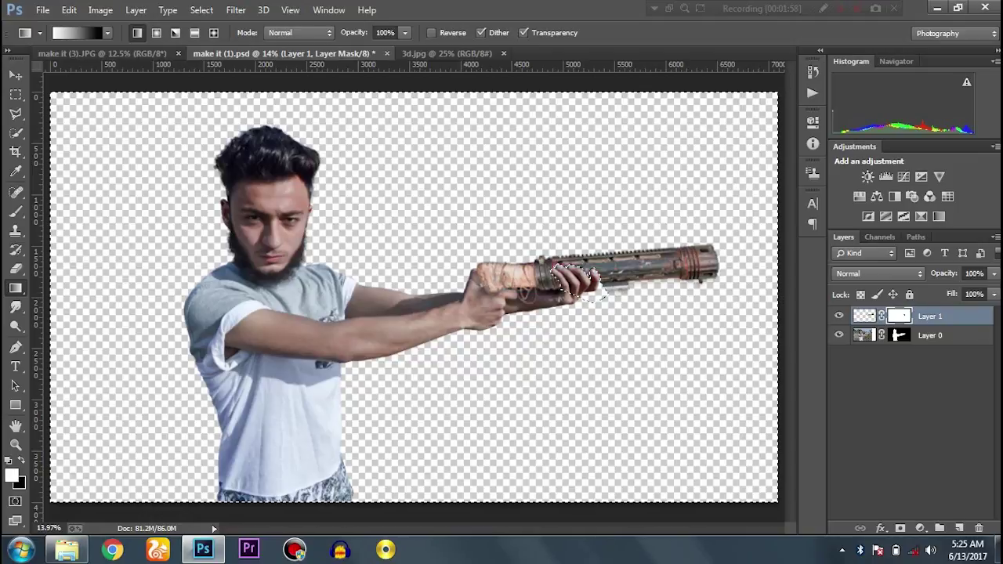
pyautogui.hotkey('ctrl', 'd')
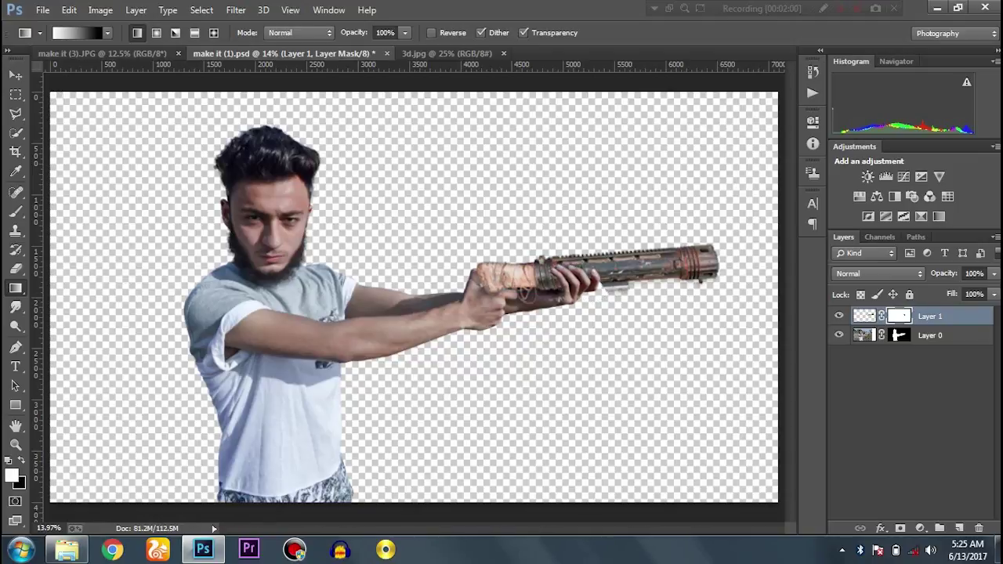
# - Paint the fingers back over the rifle with a size 70 brush at 76% opacity
pyautogui.hotkey('ctrl', '+')
pyautogui.hotkey('ctrl', '+')
pyautogui.hotkey('ctrl', '+')
pyautogui.hotkey('ctrl', '+')
pyautogui.hotkey('ctrl', '+')
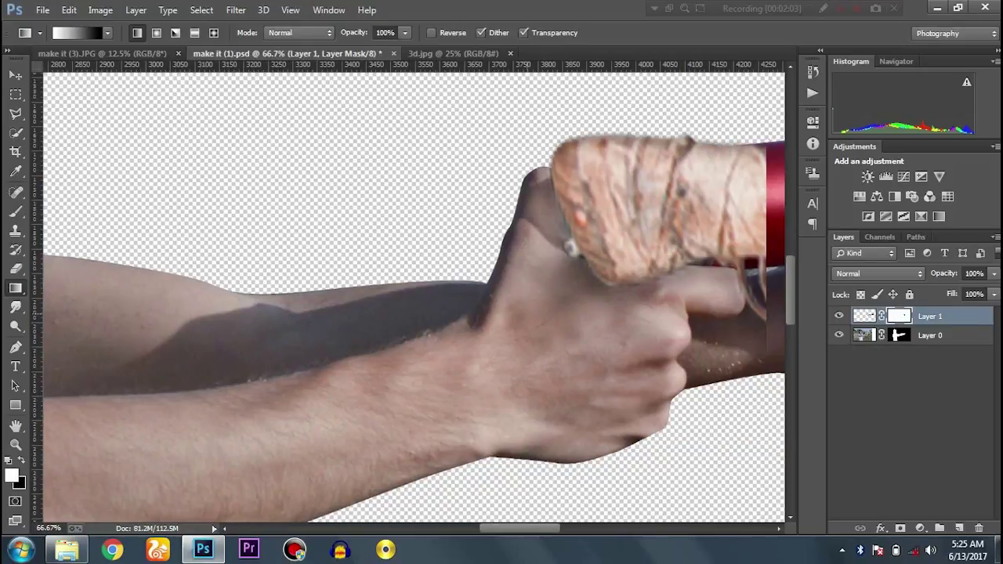
pyautogui.hscroll(5, 414, 292)
pyautogui.scroll(2, 414, 292)
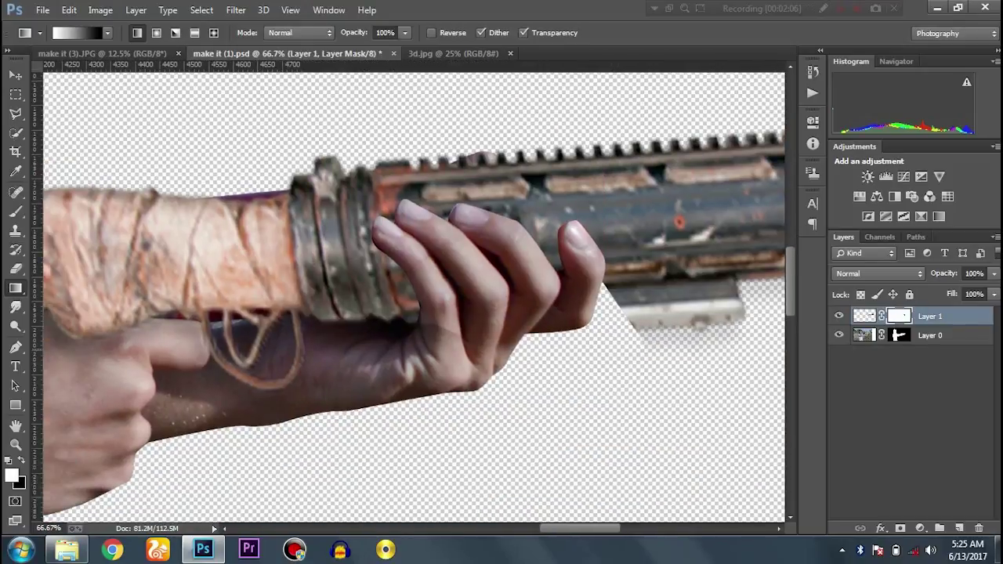
pyautogui.hotkey('ctrl', 'r')
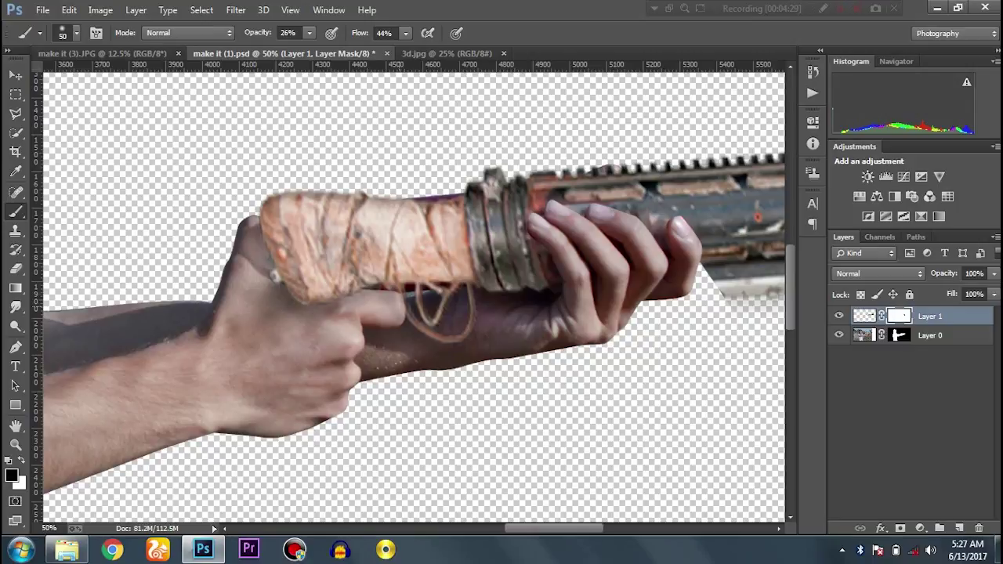
pyautogui.write('60')
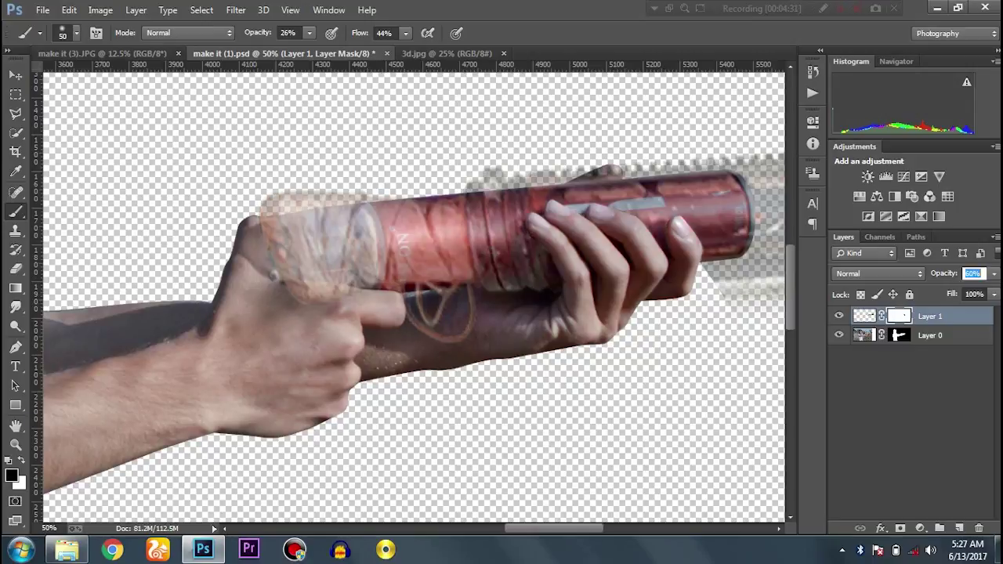
pyautogui.scroll(3, 223, 316)
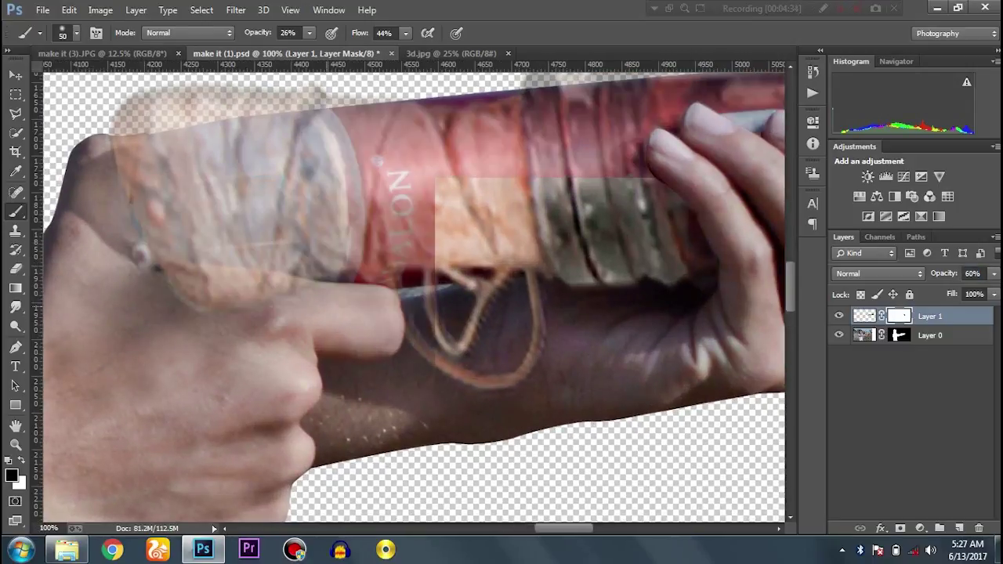
pyautogui.press(']')
pyautogui.press(']')
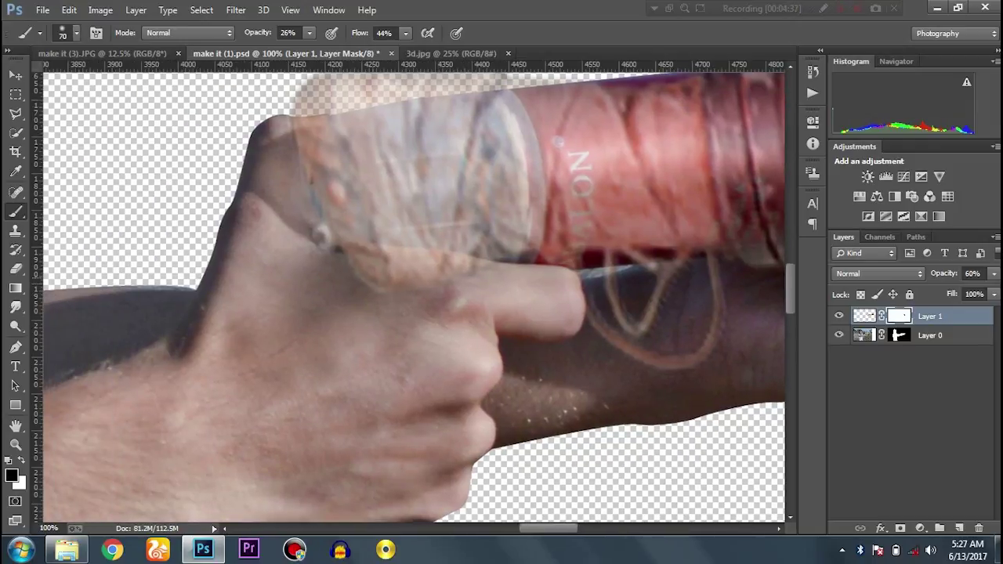
pyautogui.moveTo(310, 32); pyautogui.dragTo(353, 50)
pyautogui.moveTo(446, 264); pyautogui.dragTo(484, 278)
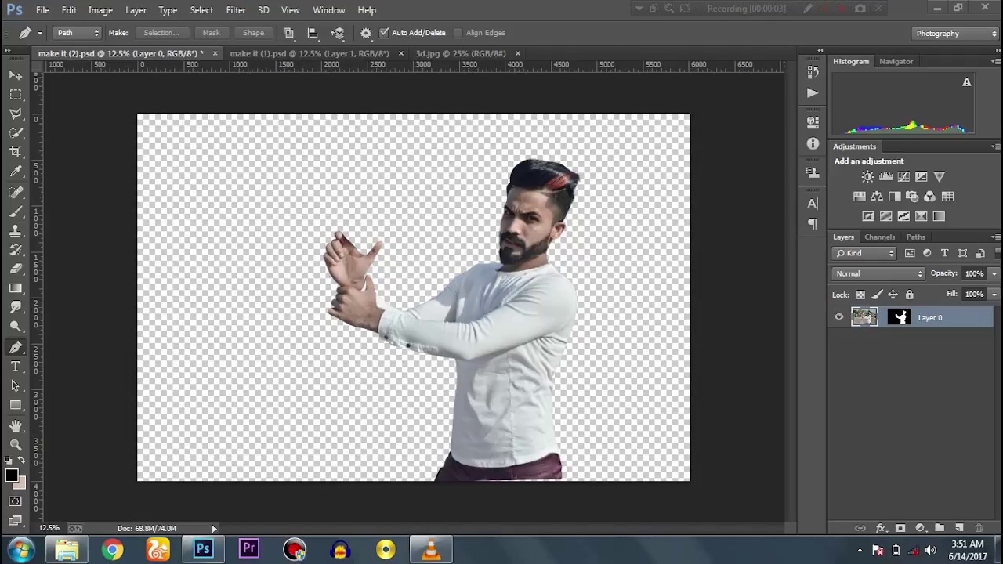
# - Bring the gun-png-40762 pistol image into make it (2).psd as a new layer
pyautogui.click(999, 549)
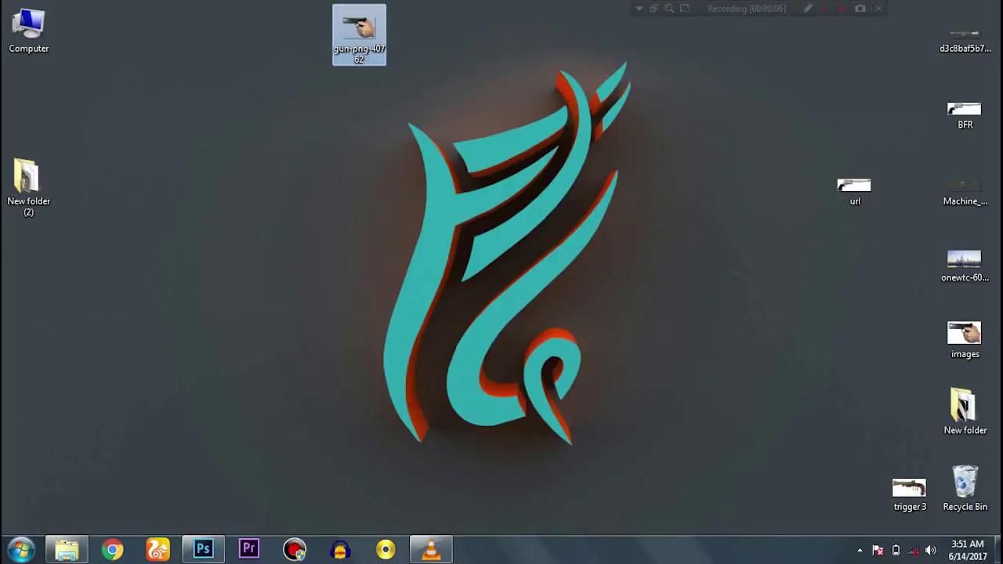
pyautogui.moveTo(359, 31); pyautogui.dragTo(203, 549)
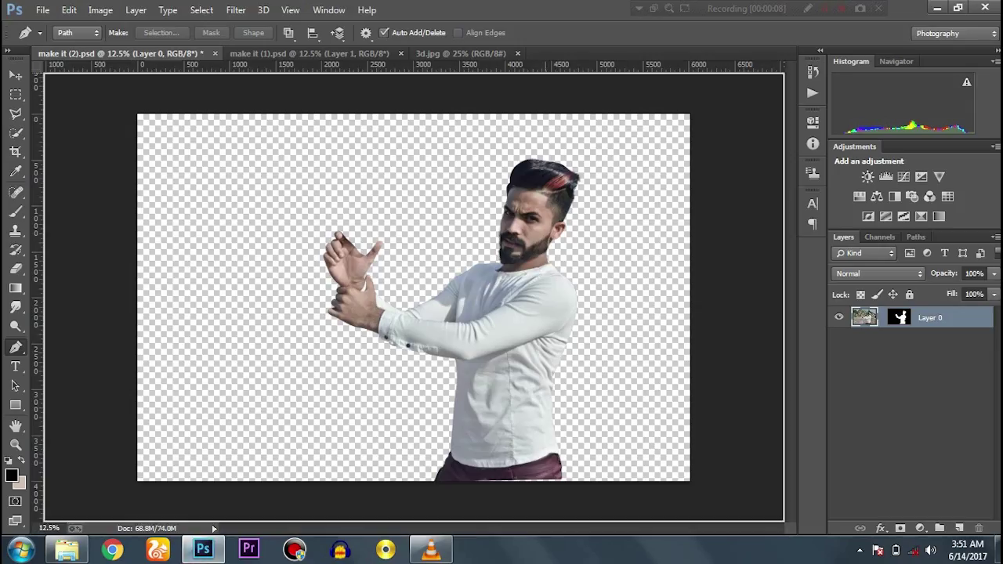
pyautogui.moveTo(203, 548); pyautogui.dragTo(549, 66)
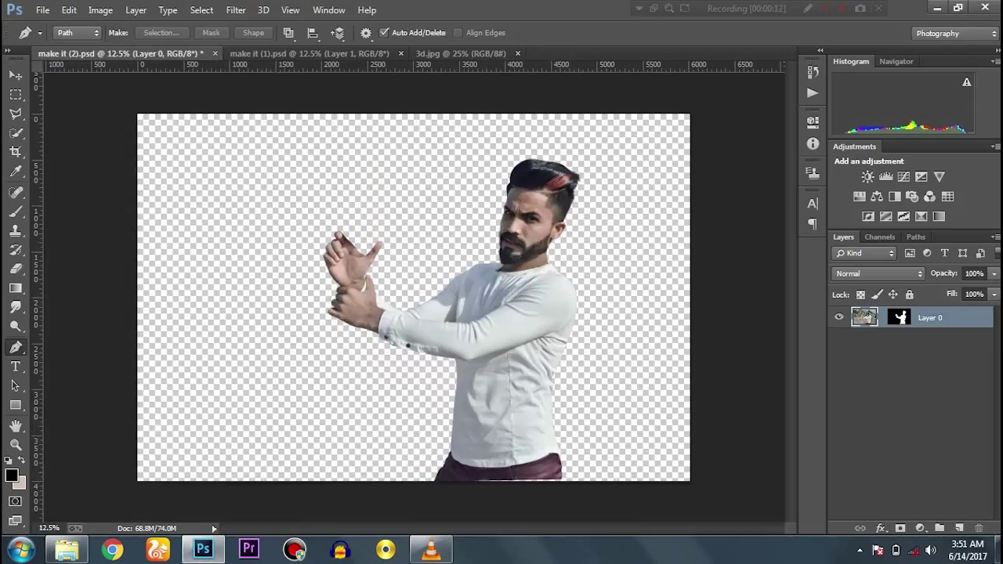
pyautogui.moveTo(865, 318); pyautogui.dragTo(400, 282)
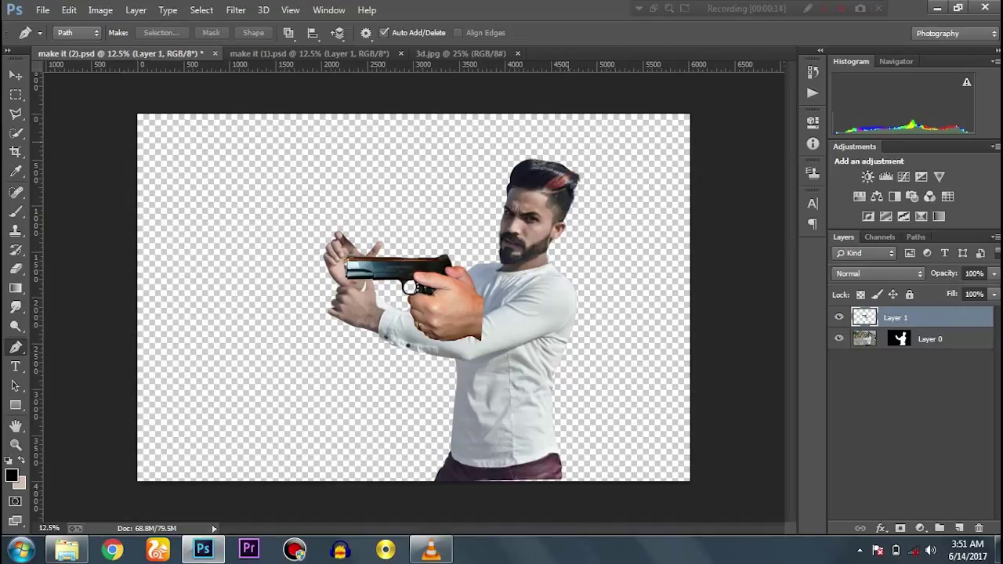
pyautogui.hotkey('ctrl', 't')
# - Scale the pistol to about 70%, tilt it about 10°, and place it in the man's hands
pyautogui.moveTo(484, 253); pyautogui.dragTo(473, 260)
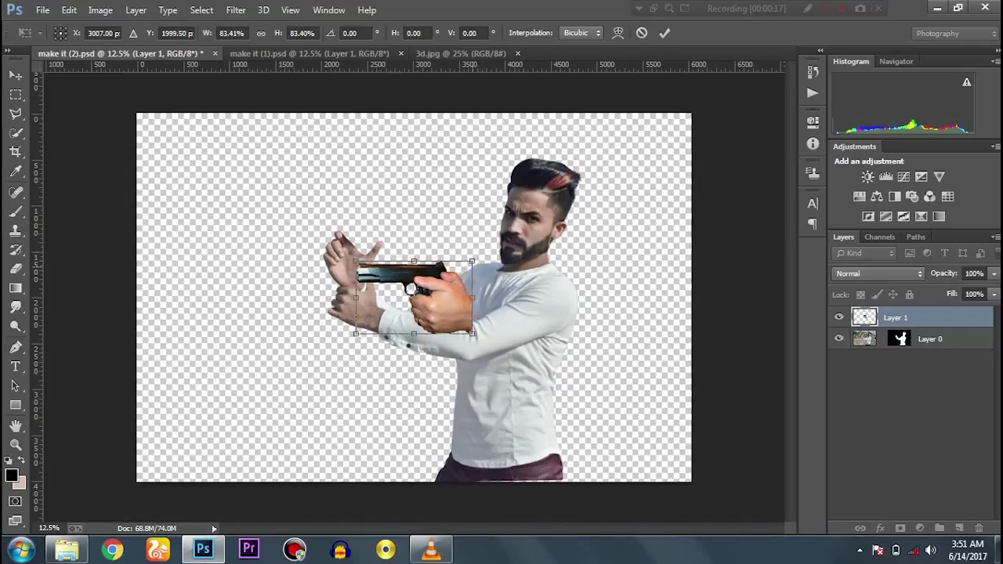
pyautogui.hotkey('ctrl', '+')
pyautogui.hotkey('ctrl', '+')
pyautogui.hotkey('ctrl', '+')
pyautogui.moveTo(577, 401); pyautogui.dragTo(525, 365)
pyautogui.moveTo(508, 296)
pyautogui.mouseDown()
pyautogui.moveTo(270, 305)
pyautogui.moveTo(265, 265)
pyautogui.mouseUp()
pyautogui.moveTo(369, 396); pyautogui.dragTo(349, 427)
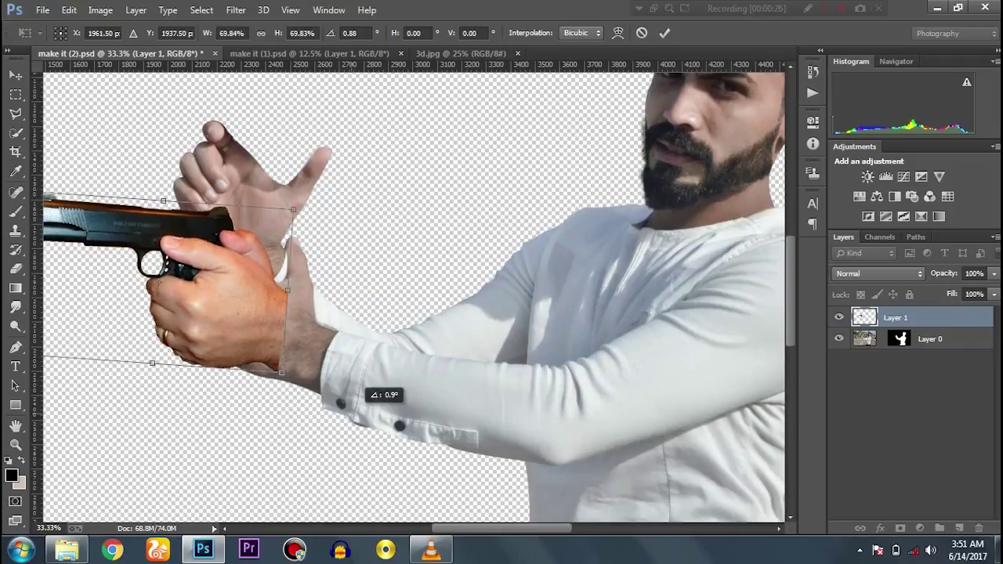
pyautogui.moveTo(246, 297); pyautogui.dragTo(289, 308)
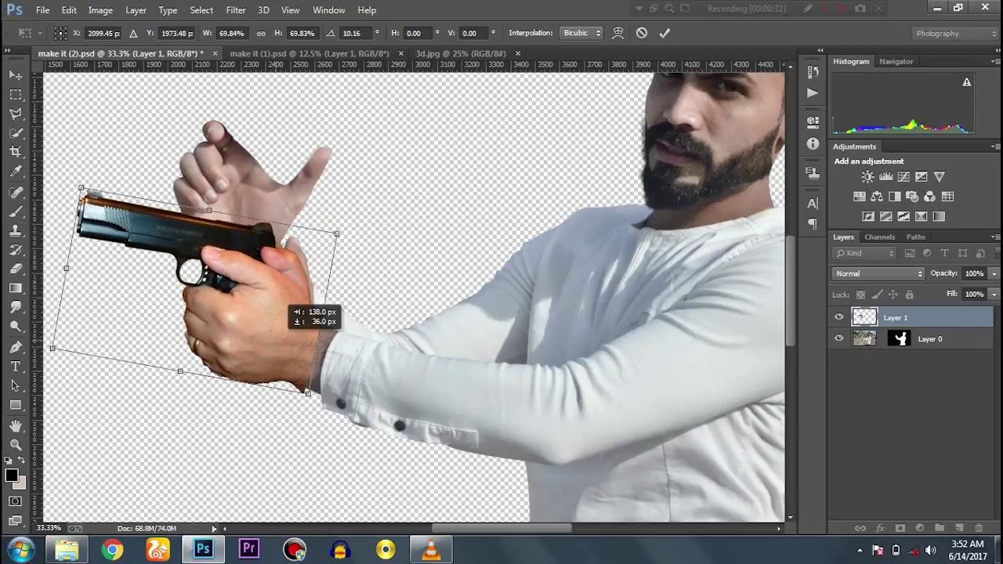
pyautogui.click(16, 348)
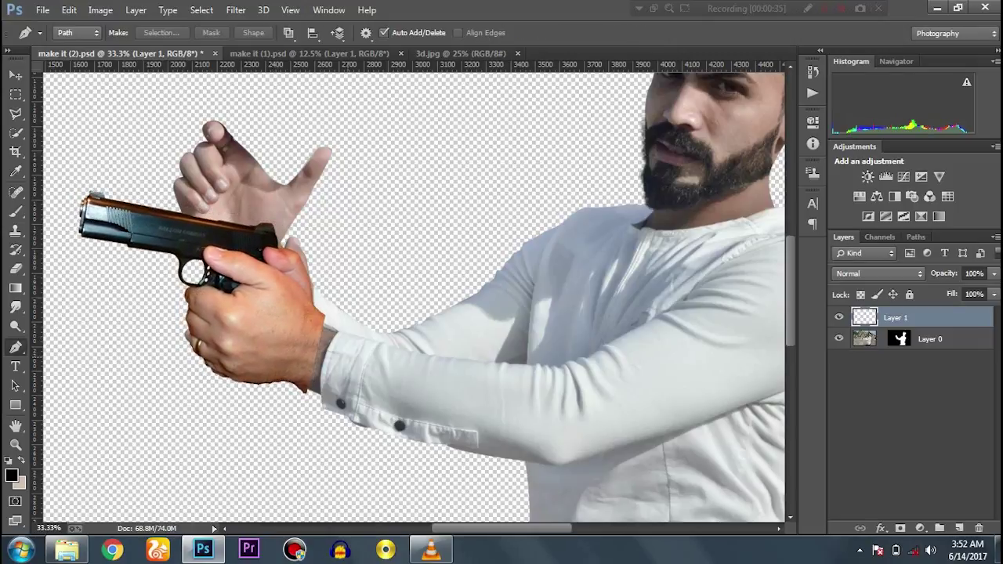
# - Paint out the man's raised hand on Layer 0's mask with a lower-opacity, lower-flow brush
pyautogui.click(931, 338)
pyautogui.press('b')
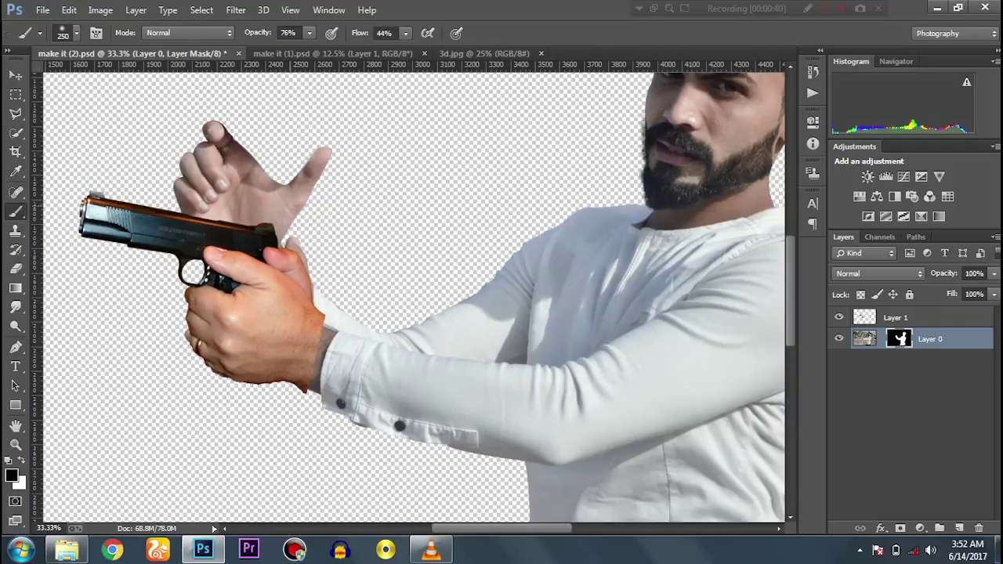
pyautogui.moveTo(317, 157); pyautogui.dragTo(294, 192)
pyautogui.click(310, 33)
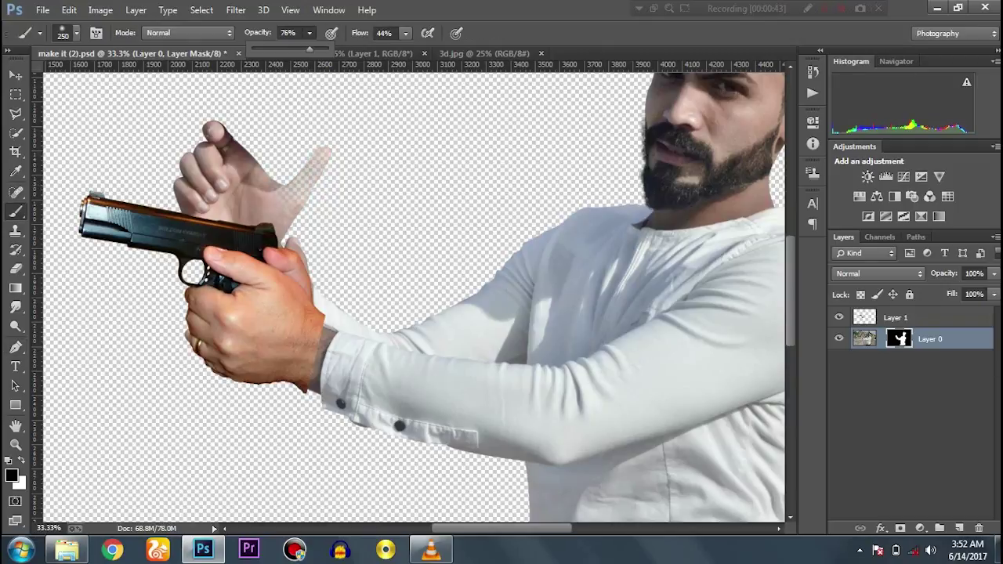
pyautogui.click(405, 33)
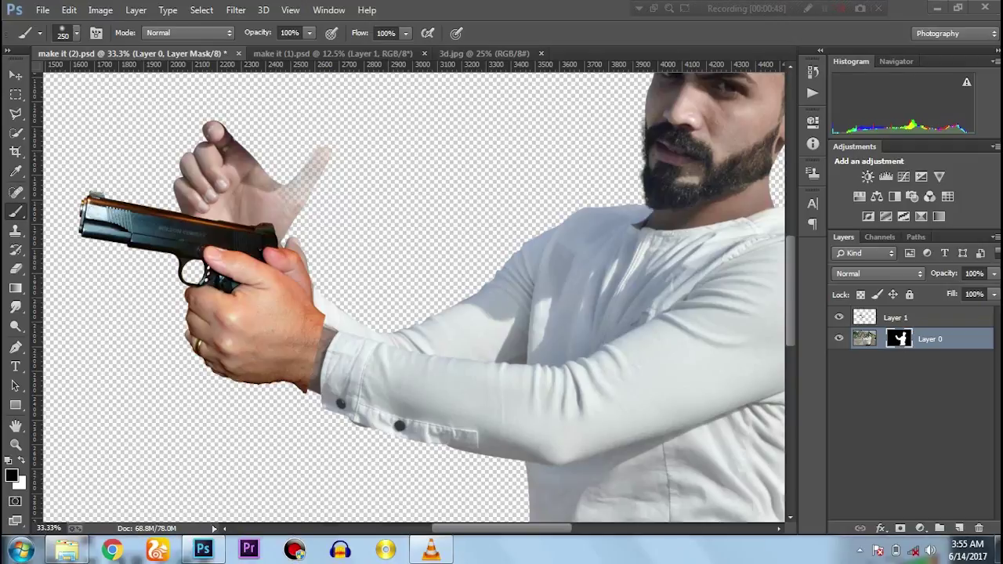
pyautogui.moveTo(317, 158)
pyautogui.mouseDown()
pyautogui.moveTo(287, 200)
pyautogui.moveTo(306, 272)
pyautogui.mouseUp()
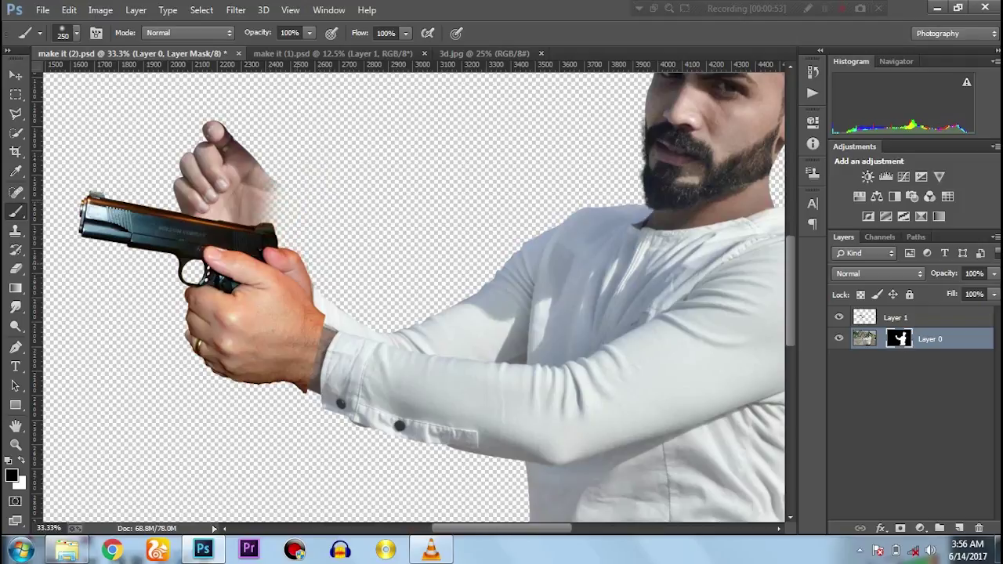
pyautogui.moveTo(266, 212)
pyautogui.mouseDown()
pyautogui.moveTo(202, 125)
pyautogui.moveTo(188, 208)
pyautogui.moveTo(251, 220)
pyautogui.mouseUp()
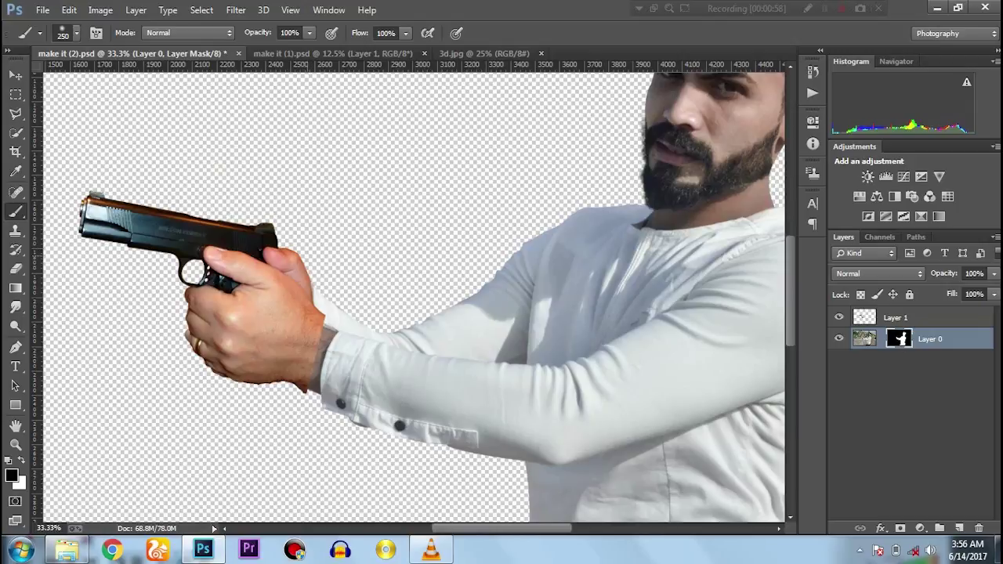
pyautogui.press('p')
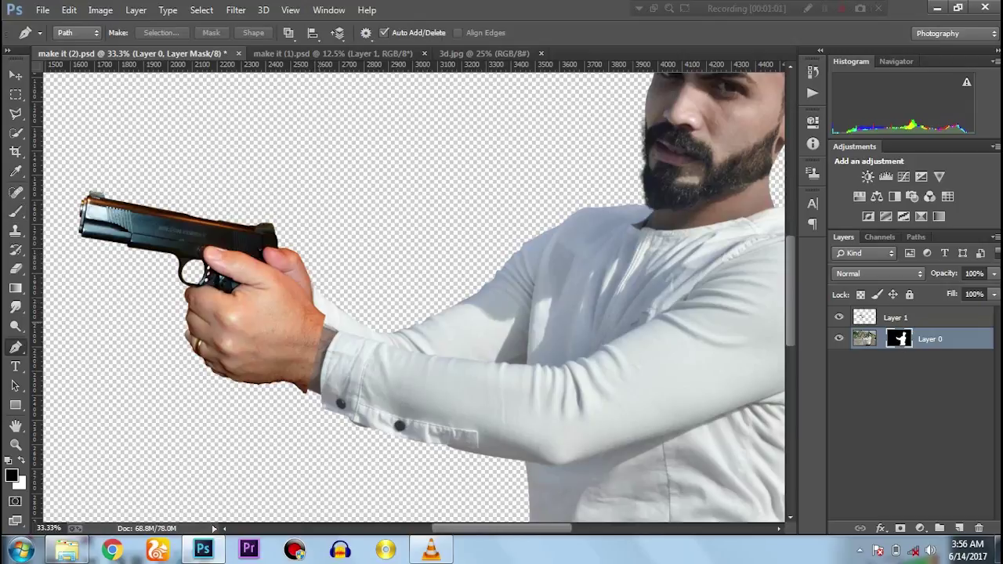
# - Outline the area above the hand with a path, load it as a selection, then clear it
pyautogui.click(313, 323)
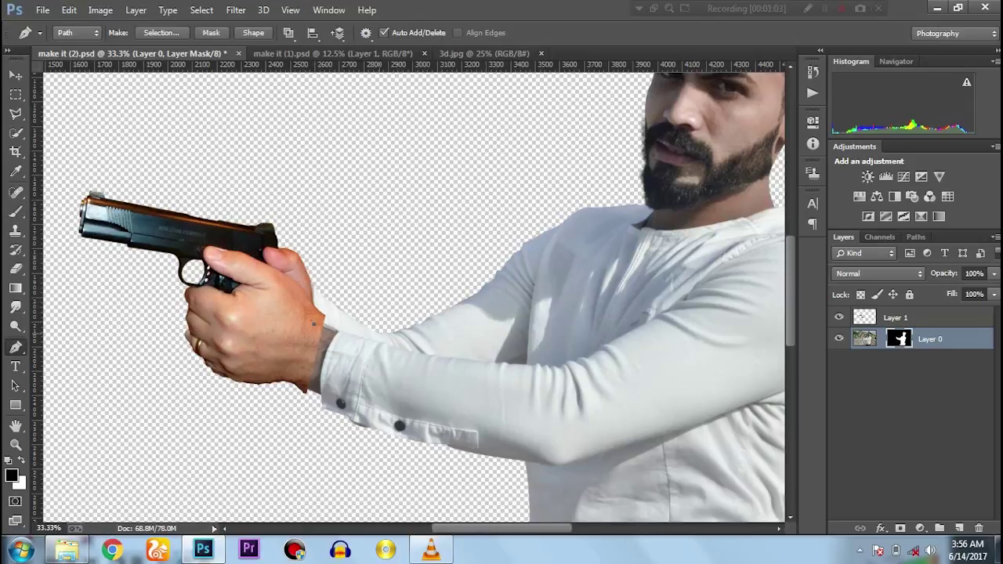
pyautogui.moveTo(384, 333); pyautogui.dragTo(396, 244)
pyautogui.moveTo(270, 176); pyautogui.dragTo(303, 168)
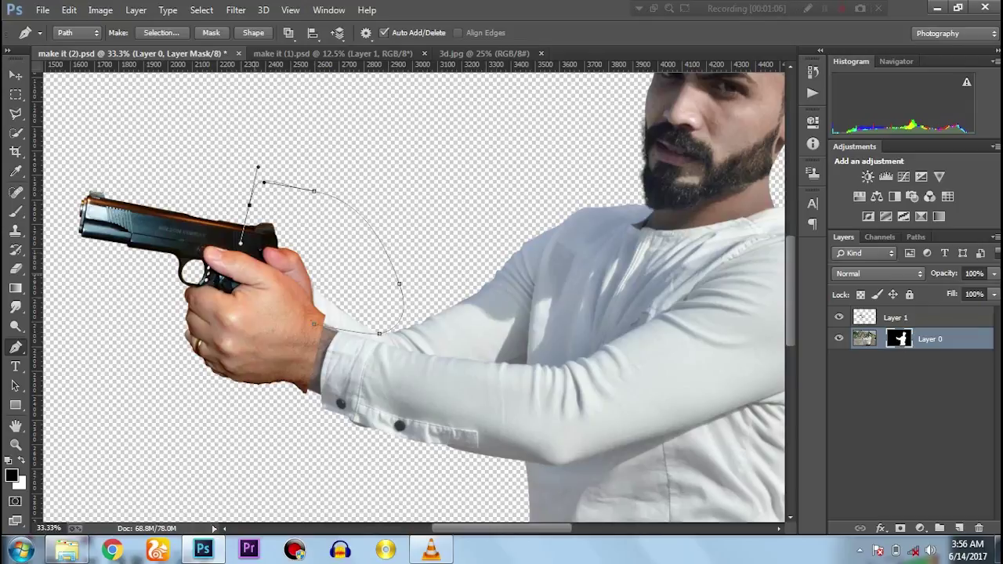
pyautogui.click(314, 323)
pyautogui.hotkey('ctrl', 'Return')
pyautogui.press('b')
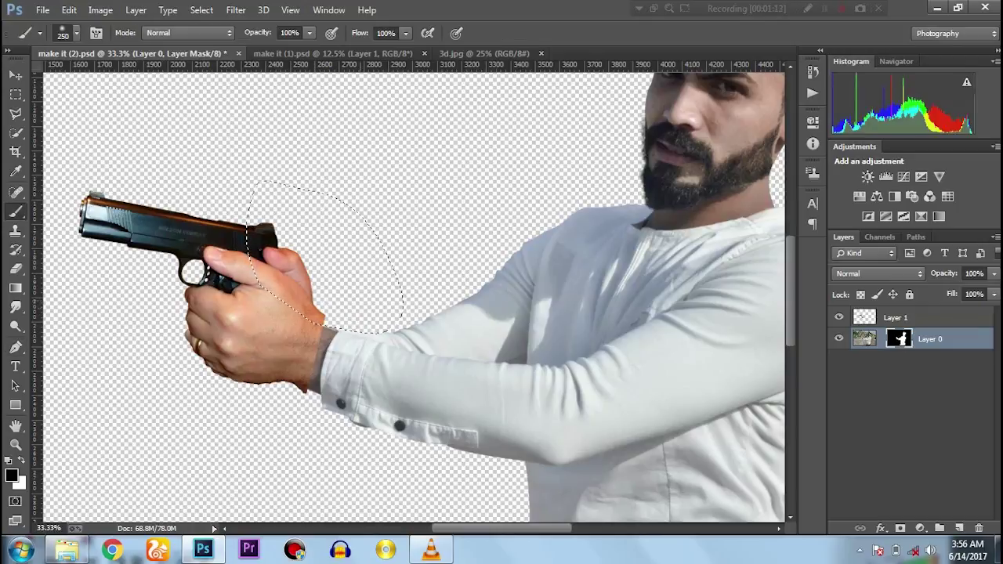
pyautogui.hotkey('ctrl', 'd')
# - Shrink the gun-and-hand Layer 1 slightly so it sits on the arm
pyautogui.hotkey('alt', ']')
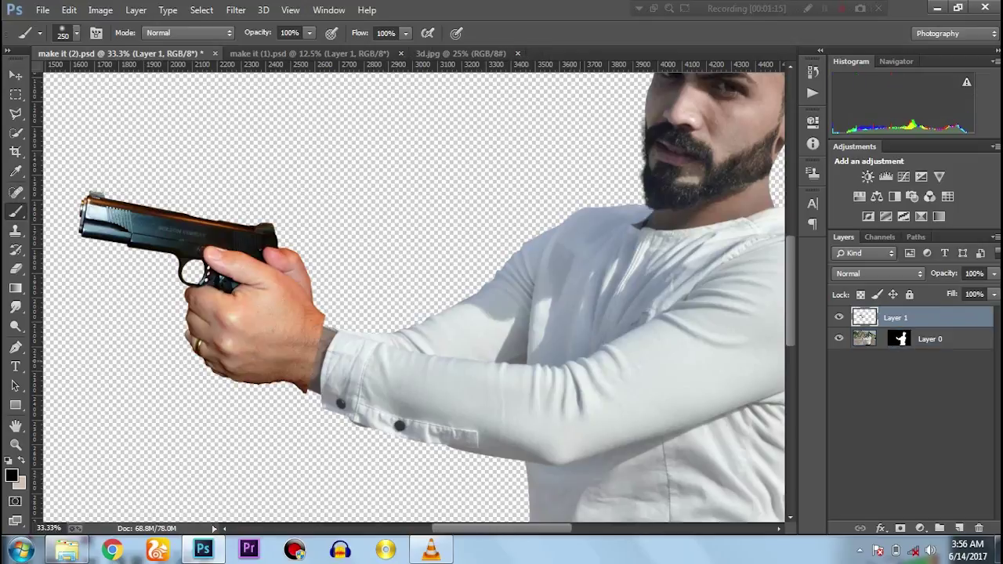
pyautogui.hotkey('ctrl', 't')
pyautogui.moveTo(326, 190); pyautogui.dragTo(323, 195)
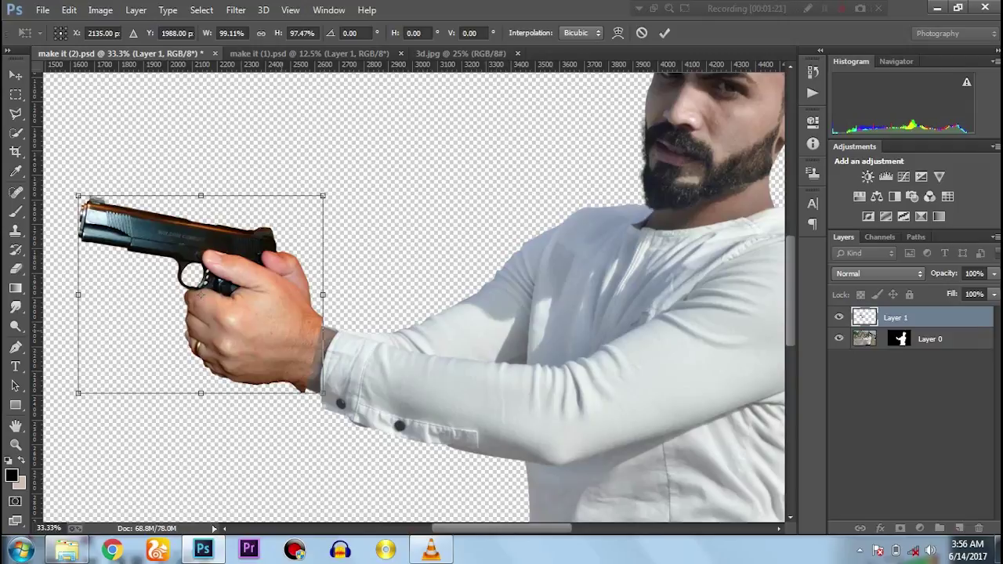
pyautogui.press('Return')
pyautogui.press('b')
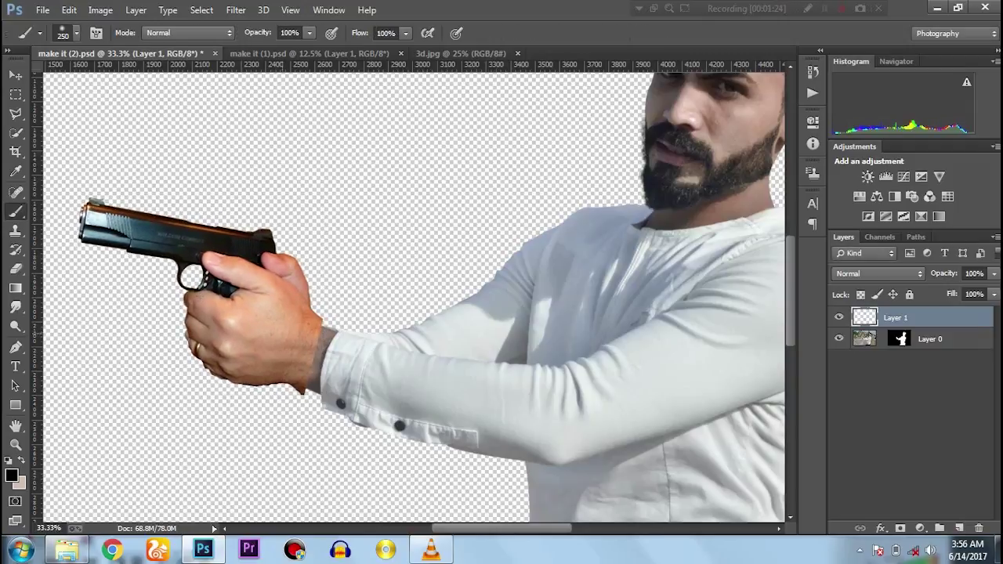
# - Erase the wrist edge so the pistol hand blends into the white shirt cuff
pyautogui.hotkey('ctrl', '+')
pyautogui.hotkey('ctrl', '+')
pyautogui.press('p')
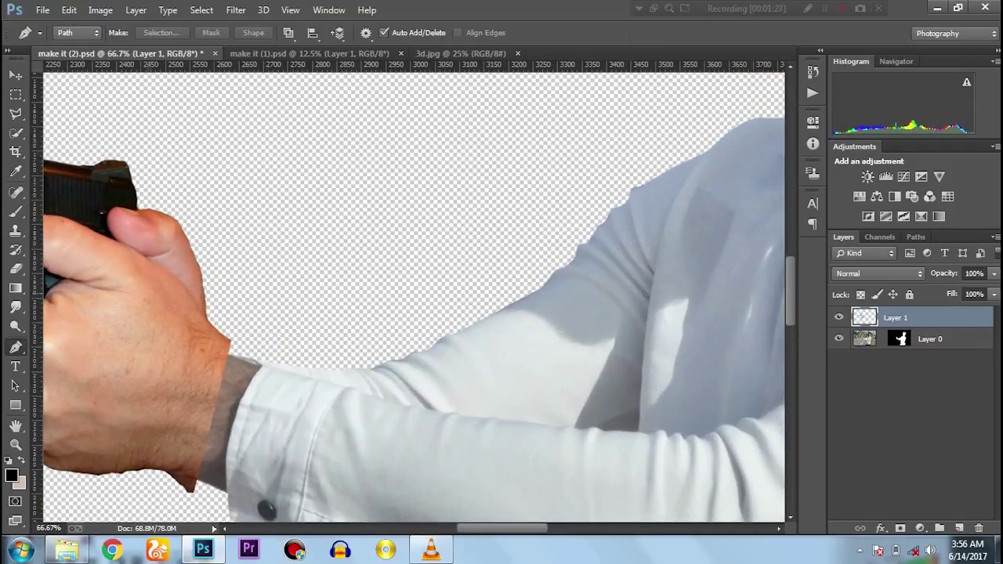
pyautogui.click(206, 315)
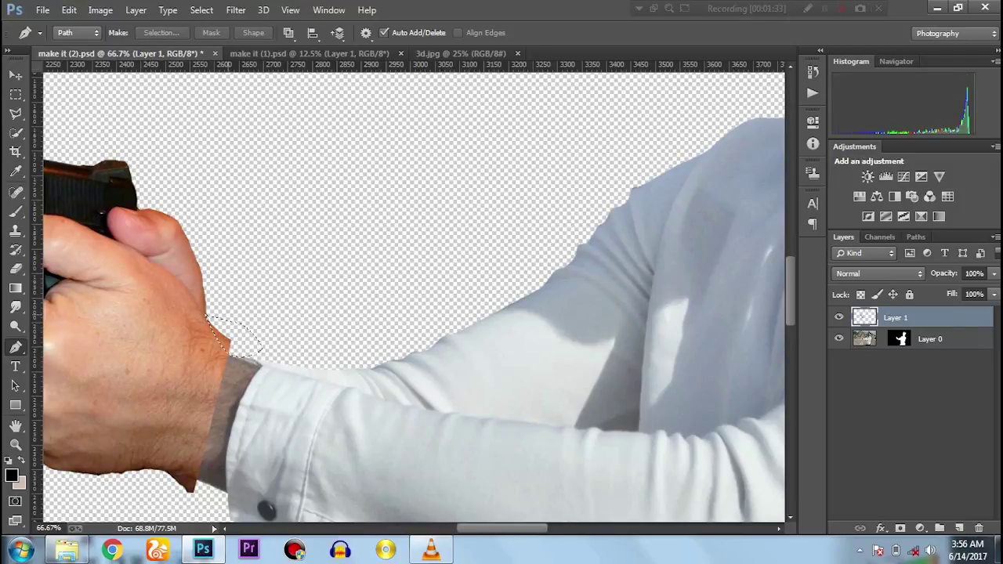
pyautogui.moveTo(264, 348); pyautogui.dragTo(332, 262)
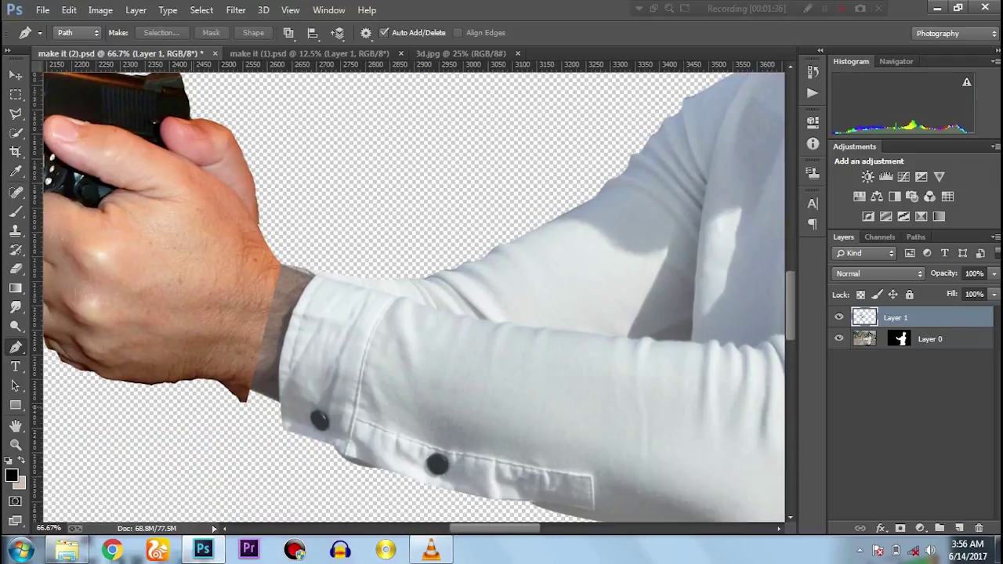
pyautogui.click(164, 383)
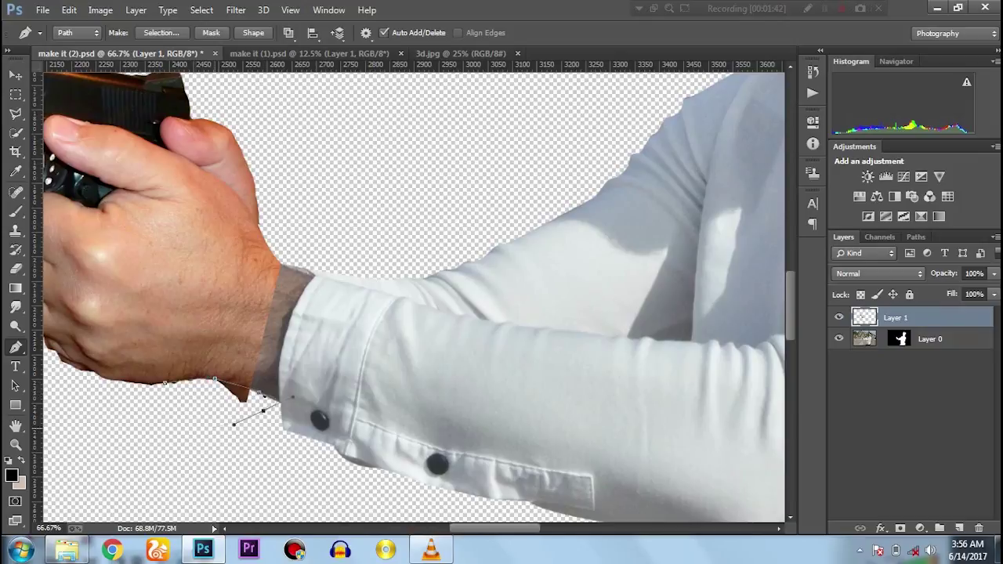
pyautogui.press('Delete')
pyautogui.press('Delete')
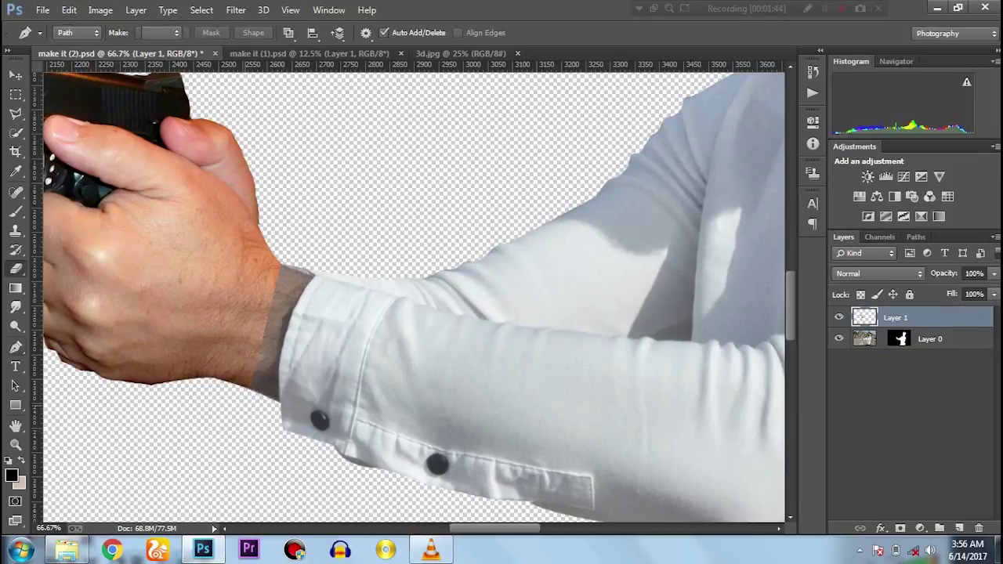
pyautogui.press('e')
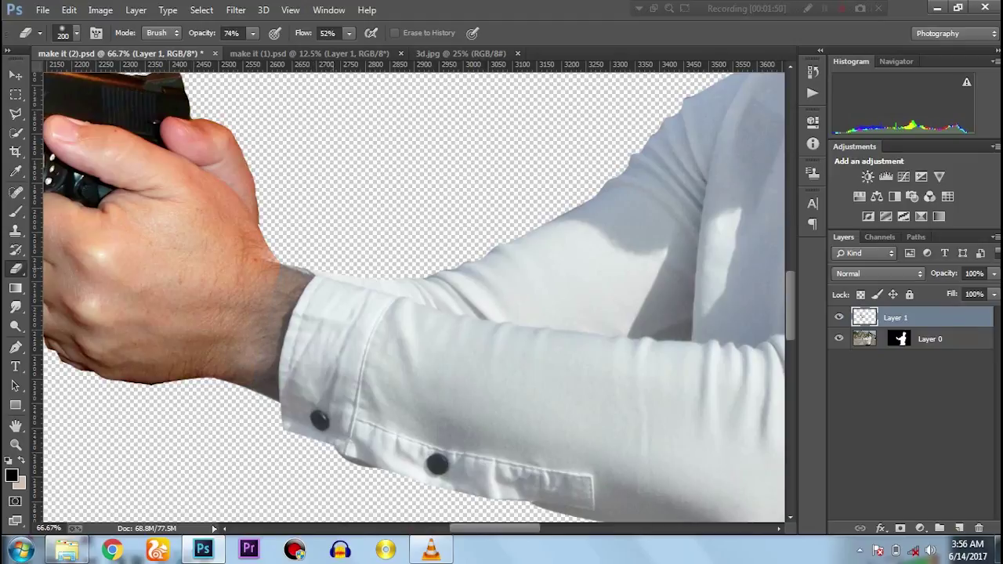
pyautogui.press('[')
pyautogui.hotkey('ctrl', '-')
# - Lower the gun-and-hand layer's saturation slightly with Hue/Saturation
pyautogui.press('i')
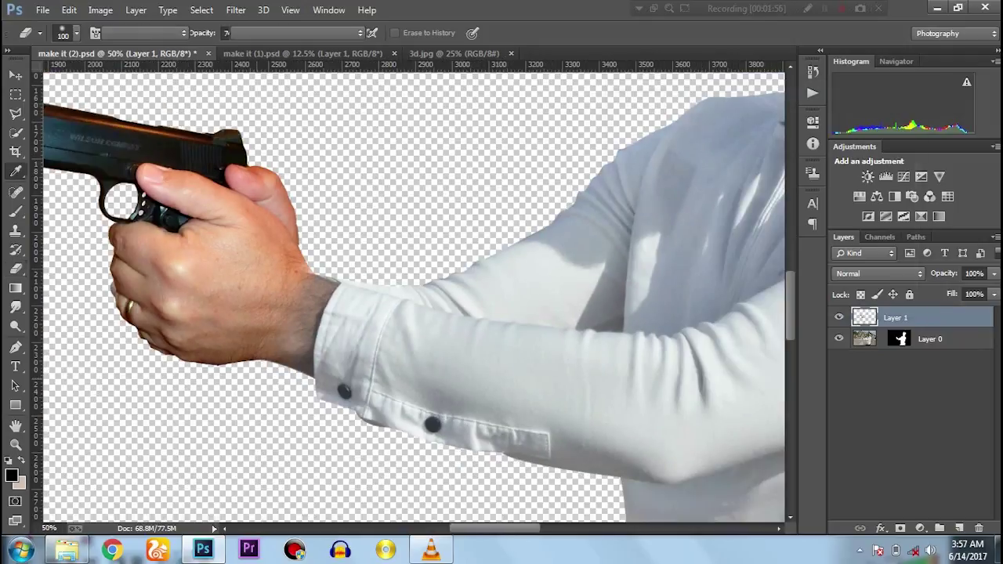
pyautogui.hotkey('ctrl', 'u')
pyautogui.hotkey('shift', 'Down')
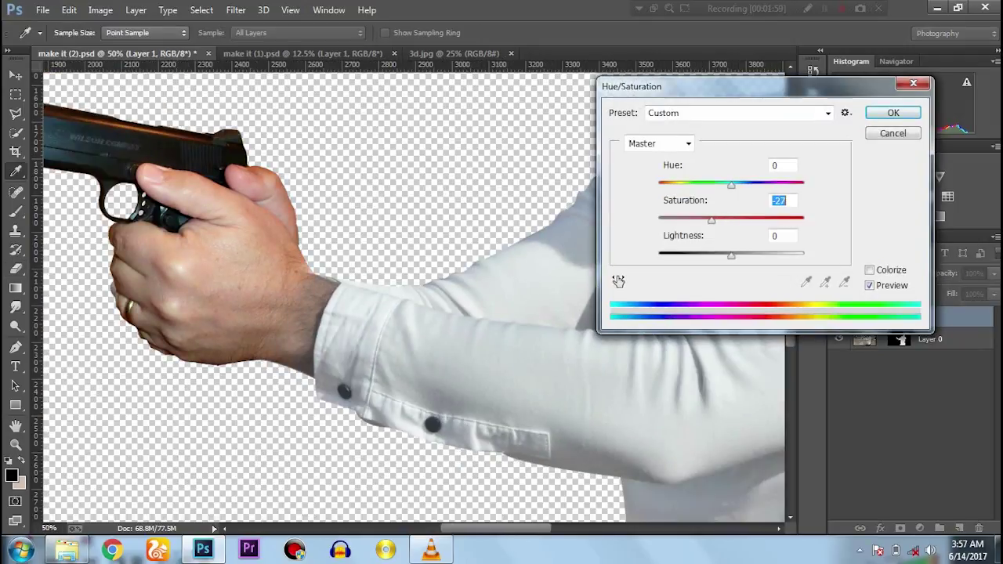
pyautogui.hotkey('shift', 'Down')
pyautogui.press('Return')
pyautogui.press('e')
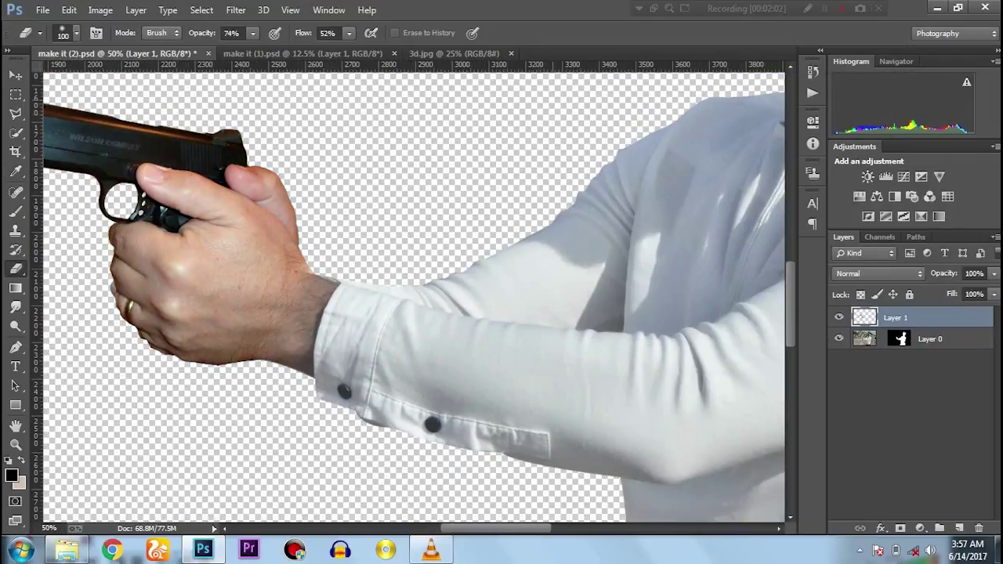
# - Preview Color Balance with midtones pushed toward cyan and Yellow/Blue at +17
pyautogui.click(101, 9)
pyautogui.moveTo(122, 47)
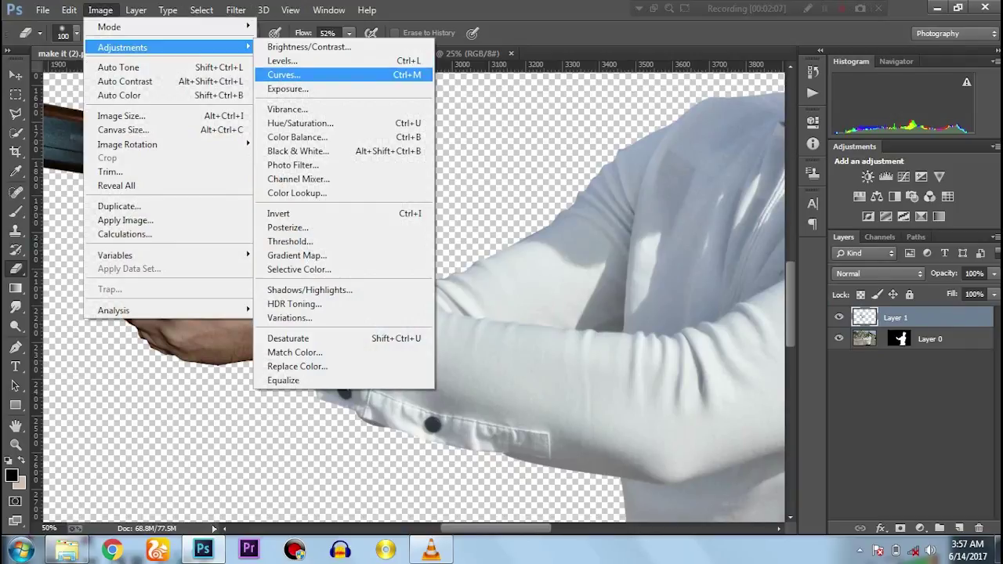
pyautogui.click(297, 137)
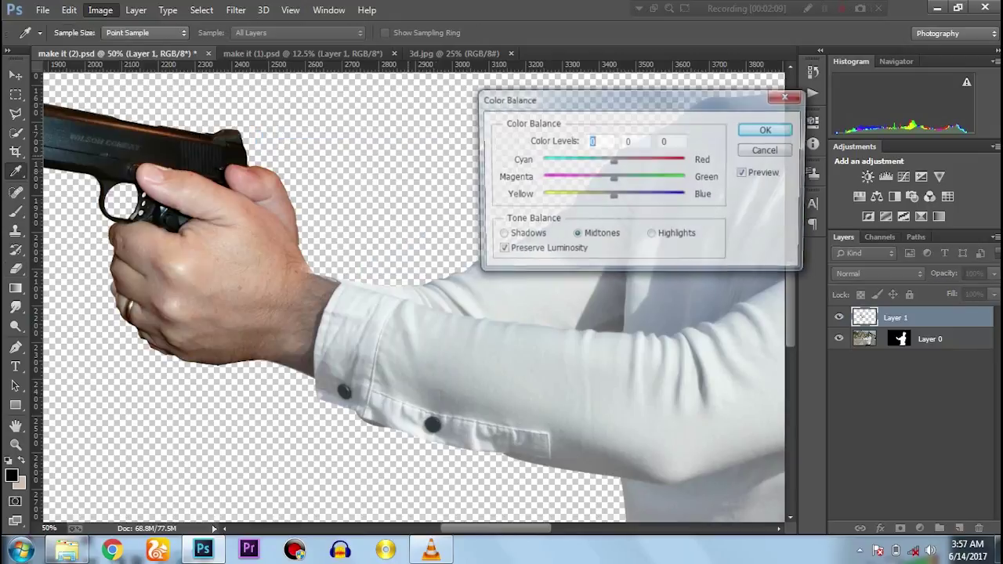
pyautogui.write('-9')
pyautogui.hotkey('shift', 'Down')
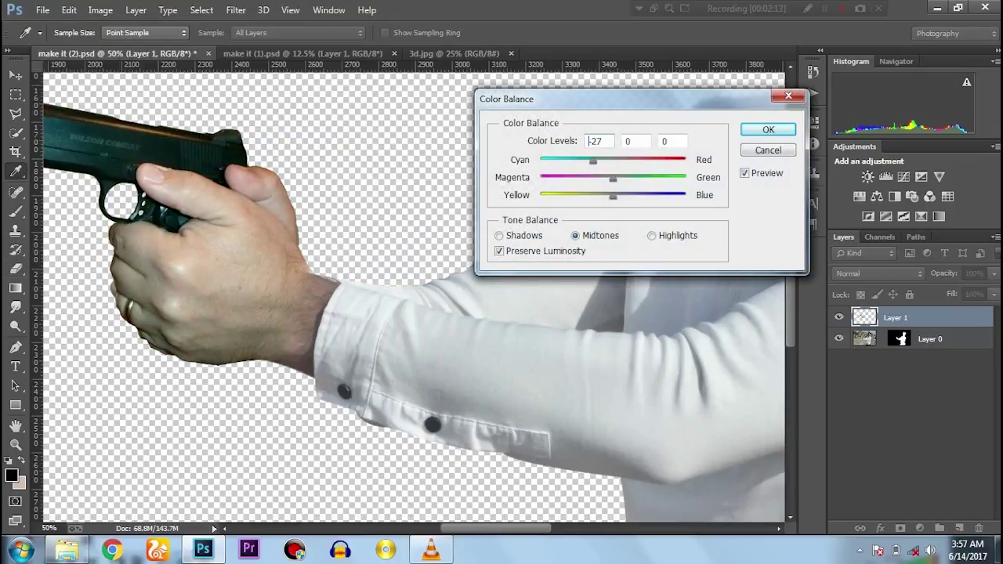
pyautogui.press('Down')
pyautogui.press('Down')
pyautogui.press('Down')
pyautogui.hotkey('shift', 'Up')
pyautogui.press('Up')
pyautogui.press('Up')
pyautogui.press('Up')
pyautogui.press('Tab')
pyautogui.press('Tab')
pyautogui.press('Up')
pyautogui.hotkey('shift', 'Up')
pyautogui.press('Up')
pyautogui.press('Up')
pyautogui.press('Up')
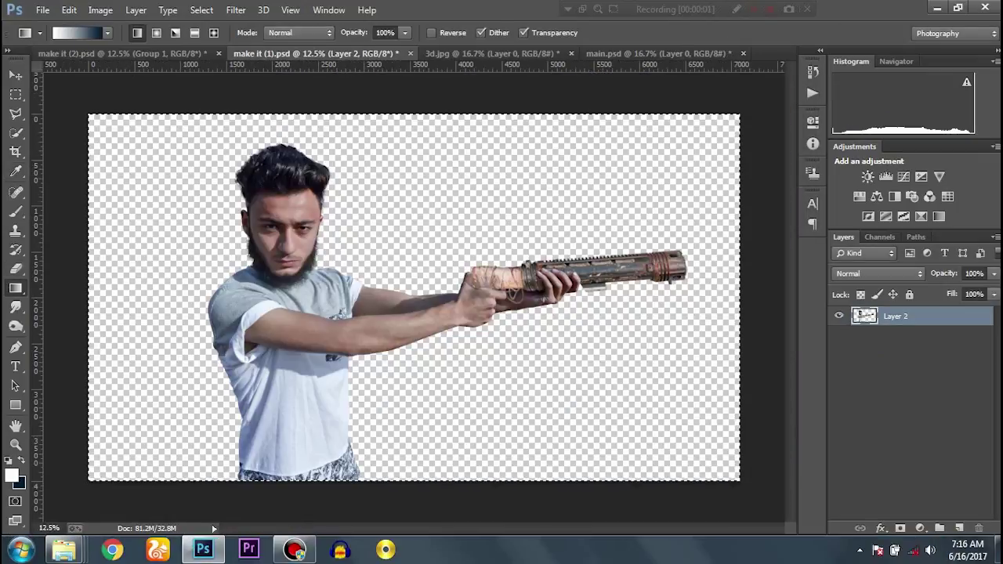
# - Fill the 3d.jpg canvas with a deep navy blue around #121e35
pyautogui.hotkey('ctrl', 'Tab')
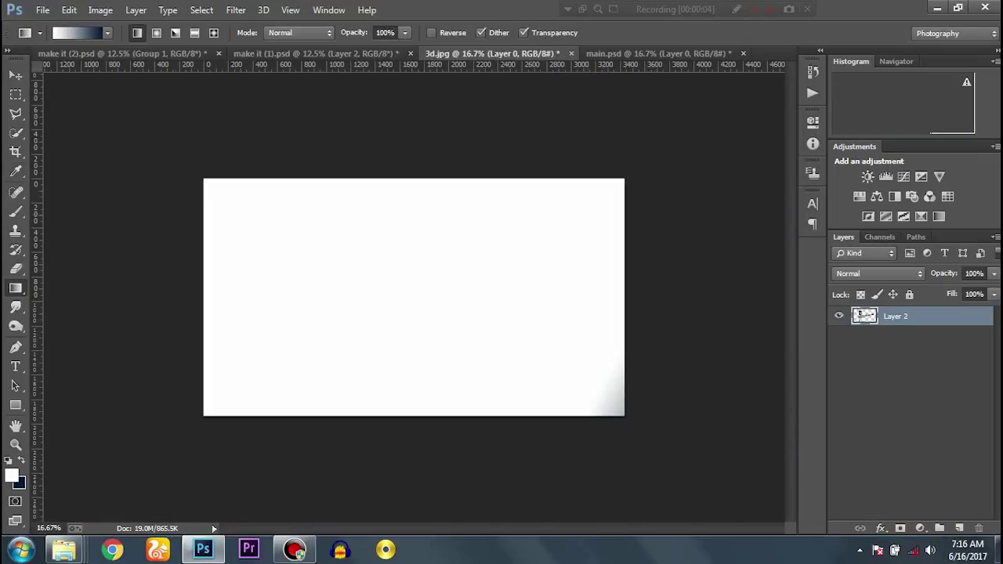
pyautogui.hotkey('ctrl', 'z')
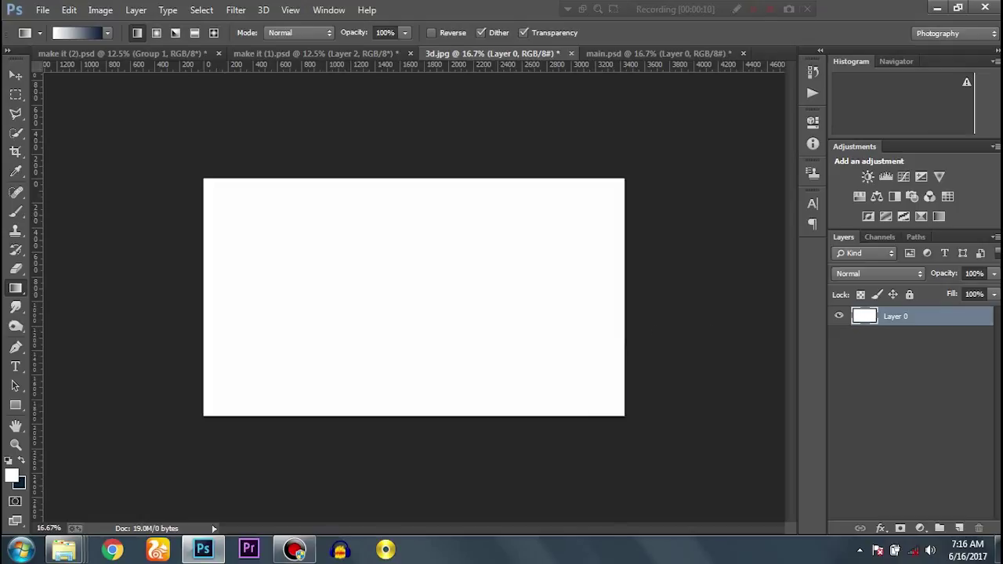
pyautogui.press('x')
pyautogui.click(11, 475)
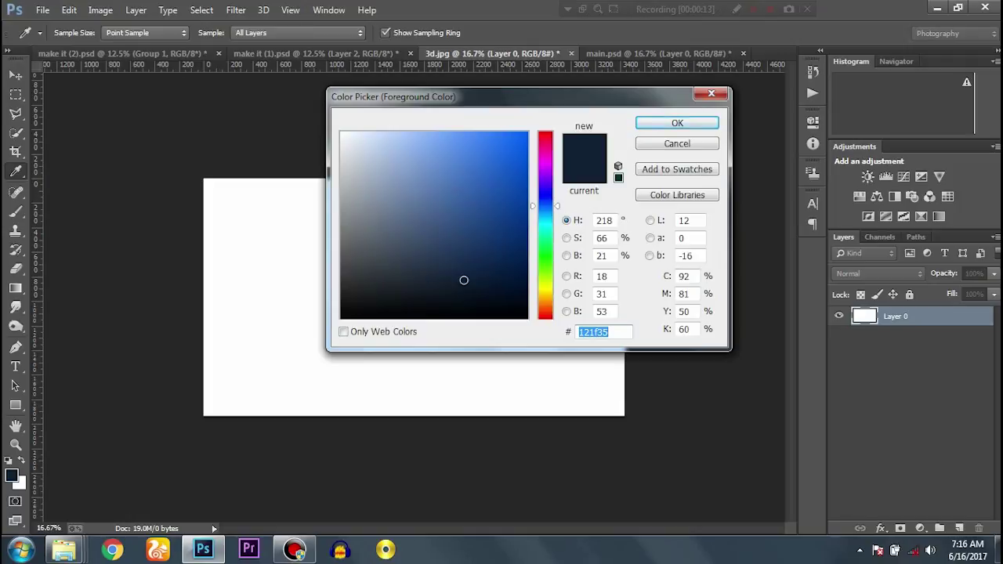
pyautogui.write('121e35')
pyautogui.moveTo(464, 280); pyautogui.dragTo(479, 280)
pyautogui.press('Return')
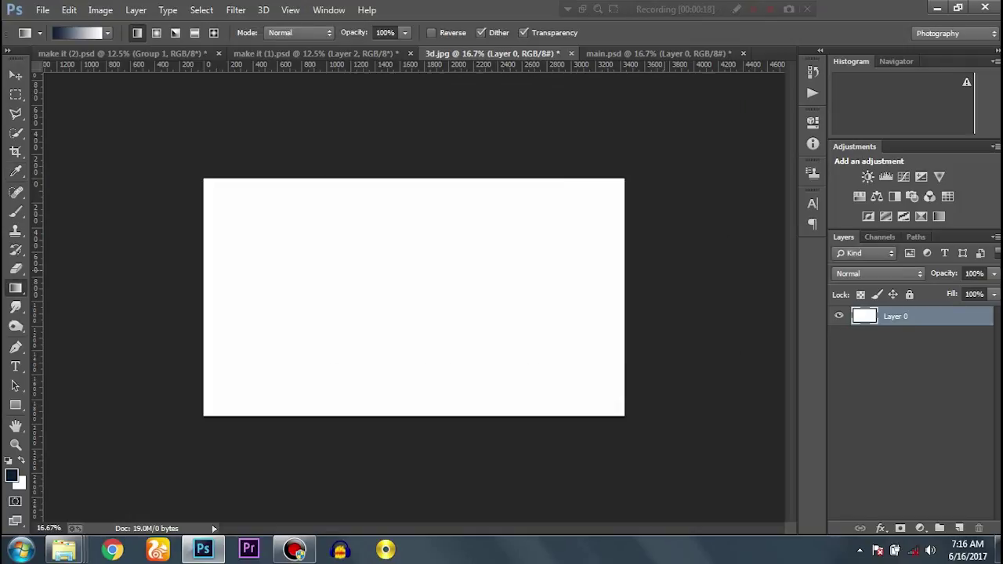
pyautogui.hotkey('alt', 'BackSpace')
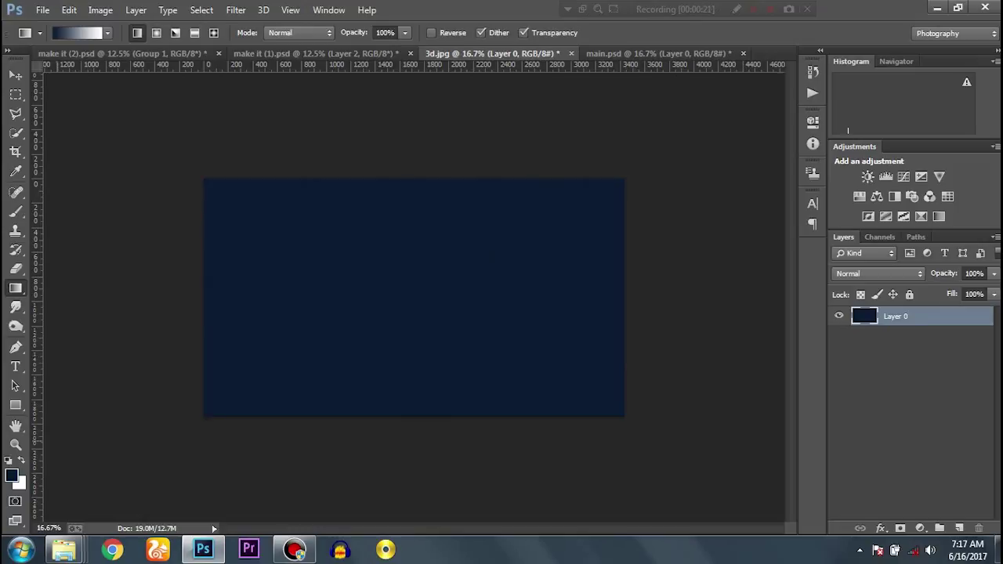
# - Darken the bottom of the canvas with a large black brush stroke, then minimize Photoshop
pyautogui.press('d')
pyautogui.press('b')
pyautogui.moveTo(211, 407); pyautogui.dragTo(611, 408)
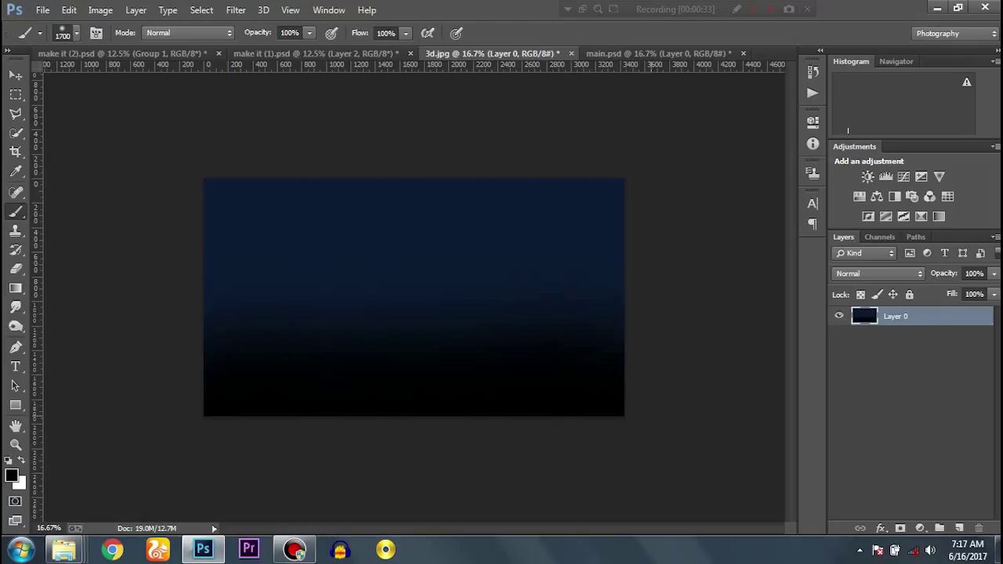
pyautogui.hotkey('ctrl', 'z')
pyautogui.hotkey('ctrl', '+')
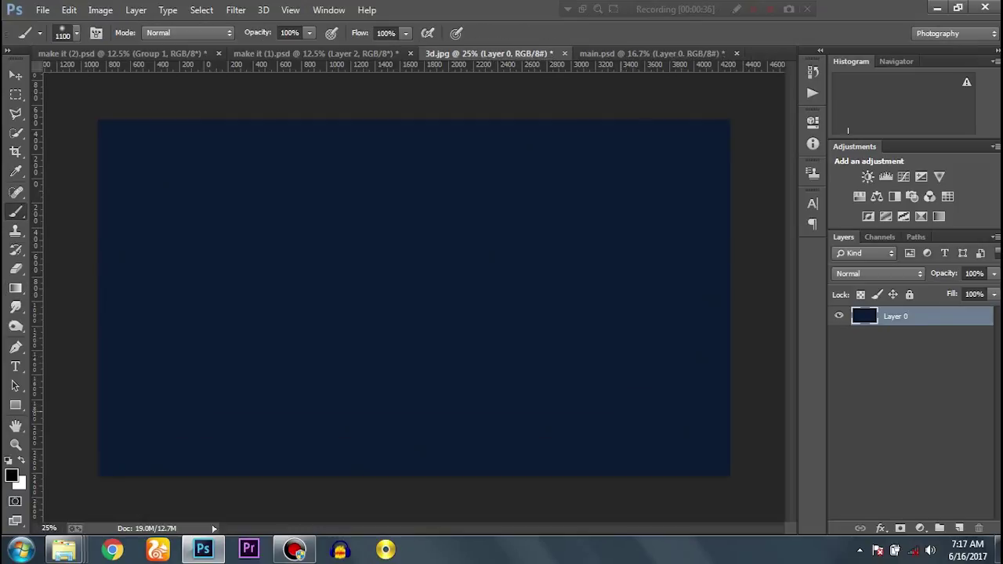
pyautogui.moveTo(725, 470); pyautogui.dragTo(102, 470)
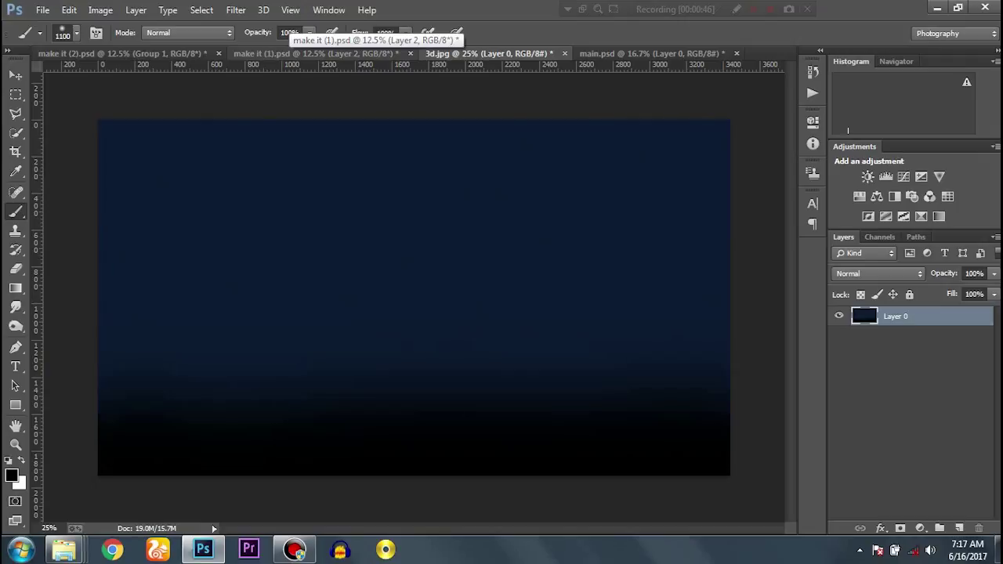
pyautogui.press('super+d')
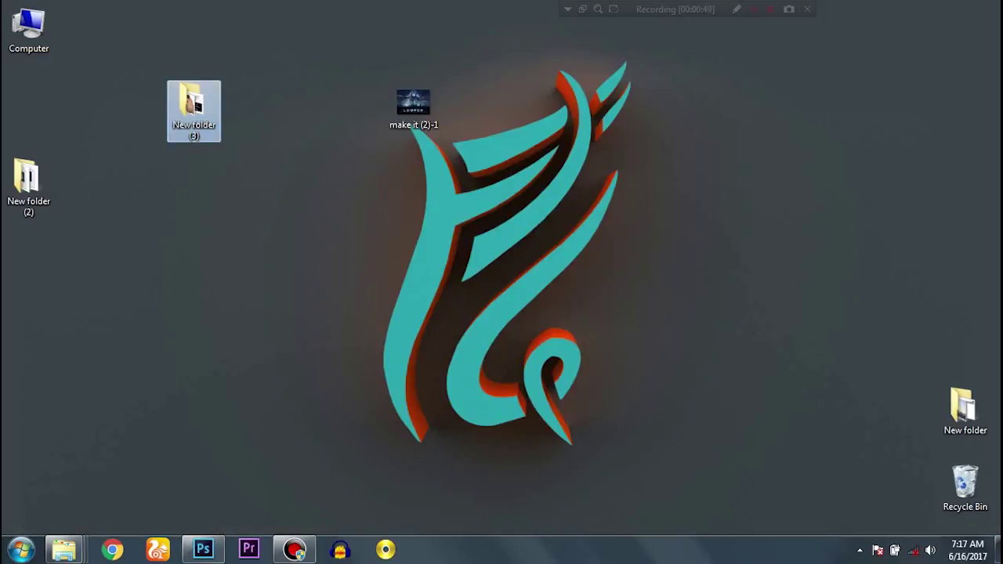
# - Drop the city skyline photo from New folder (3) onto the 3d.jpg canvas
pyautogui.doubleClick(193, 110)
pyautogui.moveTo(366, 275)
pyautogui.mouseDown()
pyautogui.moveTo(205, 543)
pyautogui.moveTo(848, 130)
pyautogui.mouseUp()
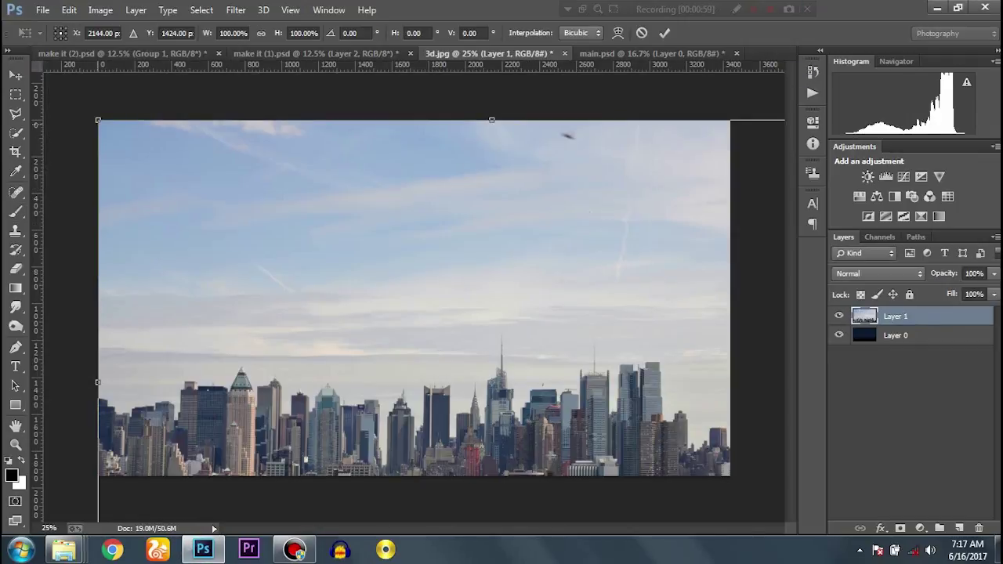
# - Scale and position the skyline photo to stretch across the canvas, then nudge it down slightly
pyautogui.moveTo(98, 120); pyautogui.dragTo(224, 202)
pyautogui.moveTo(350, 255); pyautogui.dragTo(223, 235)
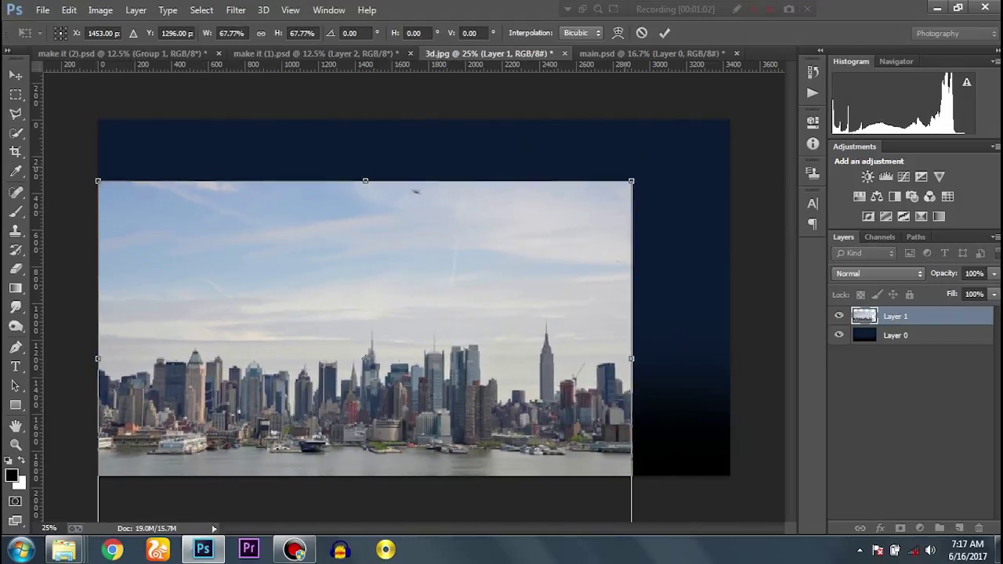
pyautogui.moveTo(632, 181); pyautogui.dragTo(654, 168)
pyautogui.moveTo(651, 235); pyautogui.dragTo(693, 228)
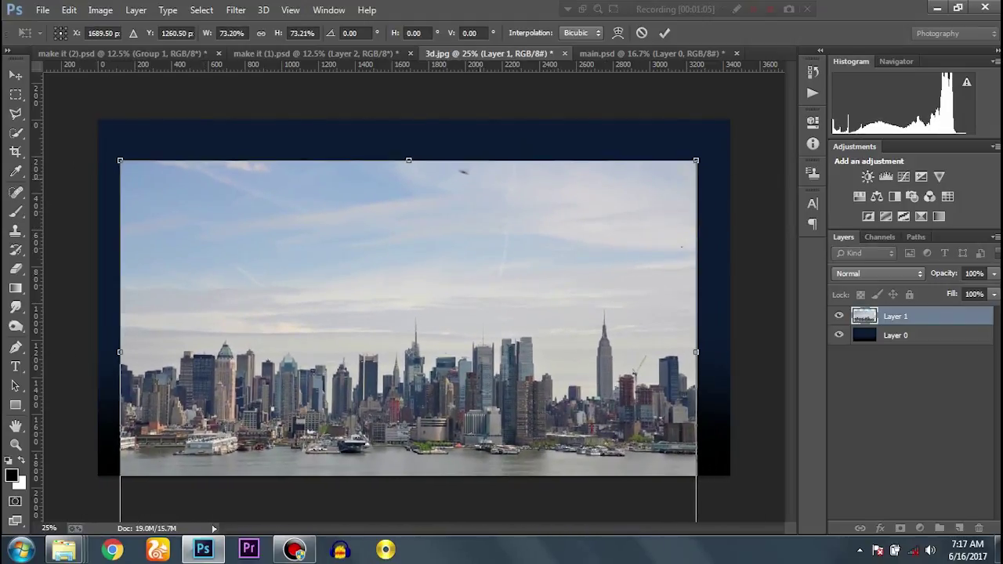
pyautogui.moveTo(696, 161); pyautogui.dragTo(740, 185)
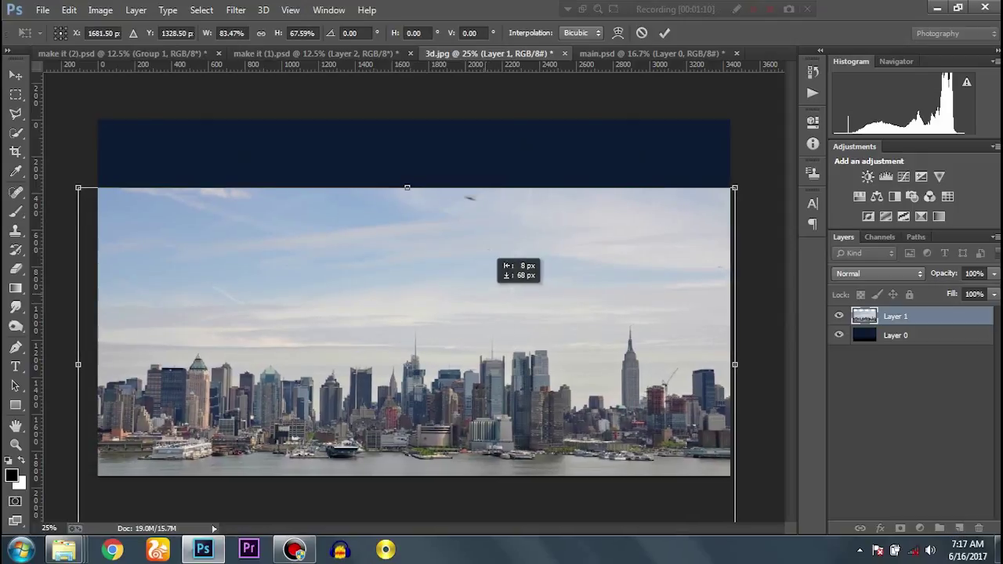
pyautogui.moveTo(83, 185); pyautogui.dragTo(100, 194)
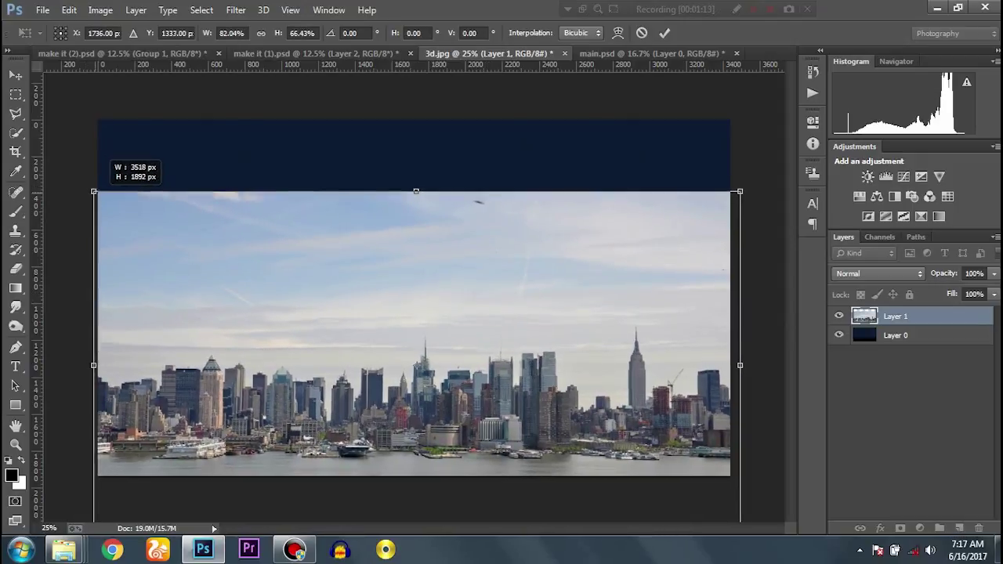
pyautogui.moveTo(415, 314); pyautogui.dragTo(409, 314)
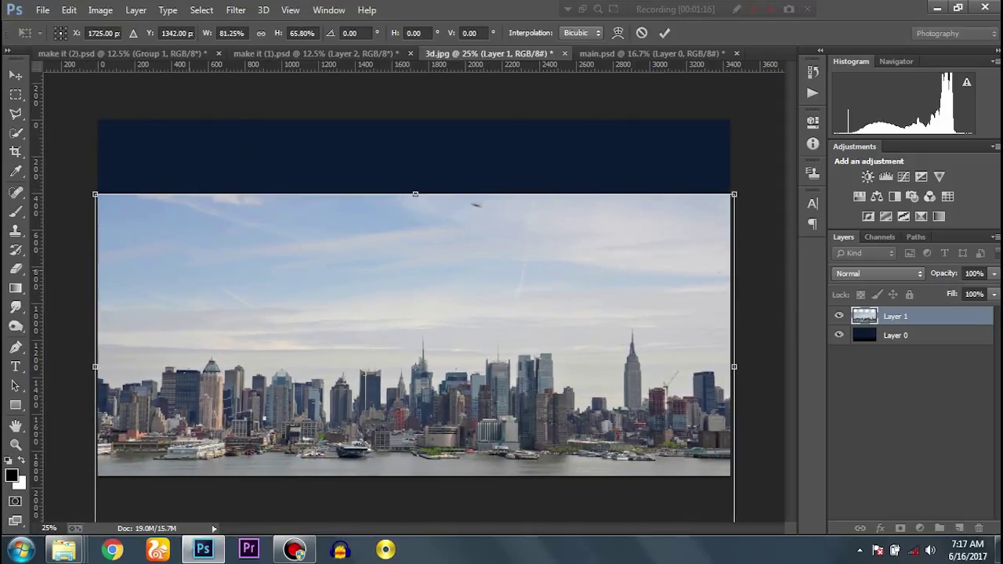
pyautogui.press('Return')
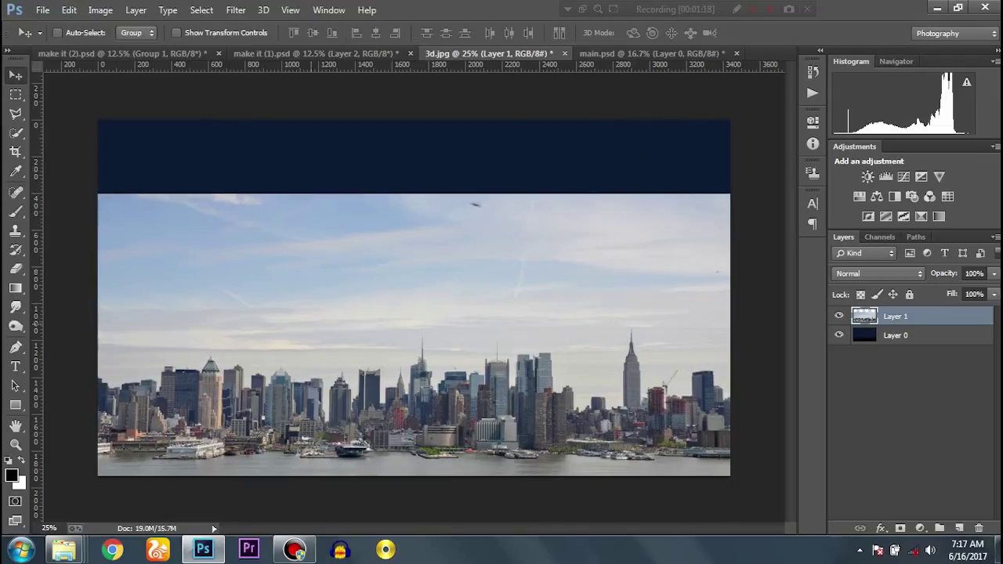
pyautogui.hotkey('shift', 'Down')
pyautogui.hotkey('shift', 'Down')
pyautogui.hotkey('shift', 'Down')
pyautogui.hotkey('shift', 'Down')
pyautogui.hotkey('shift', 'Down')
pyautogui.hotkey('shift', 'Down')
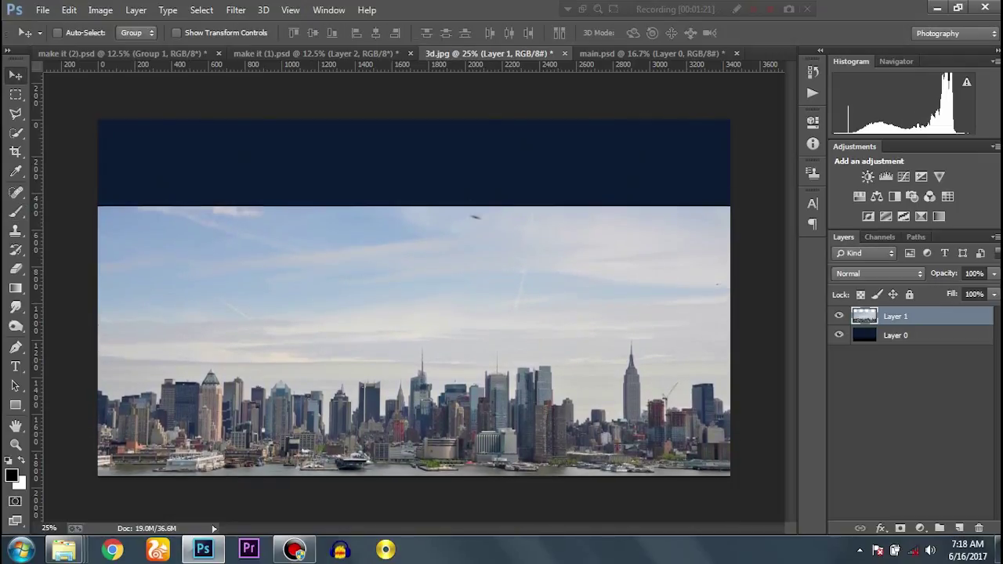
# - Blend the skyline in Soft Light and erase its hard top edge into the sky, eraser at 46% opacity
pyautogui.click(878, 273)
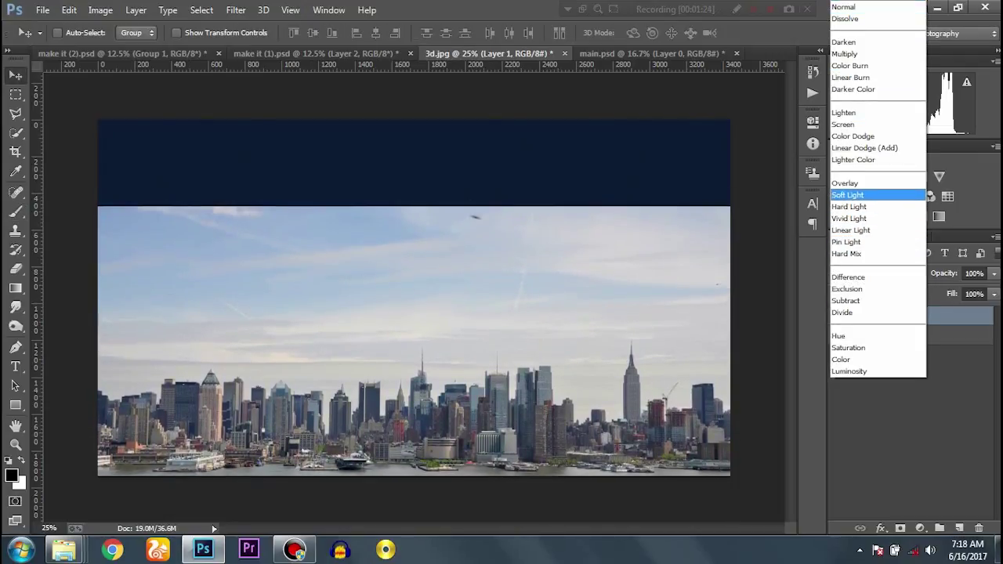
pyautogui.click(848, 195)
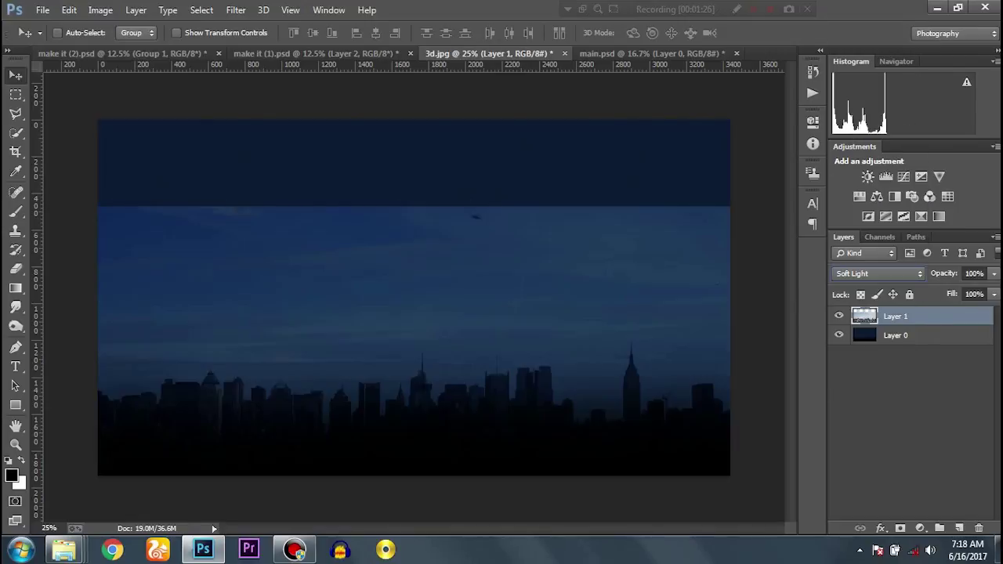
pyautogui.press('e')
pyautogui.moveTo(102, 231); pyautogui.dragTo(706, 235)
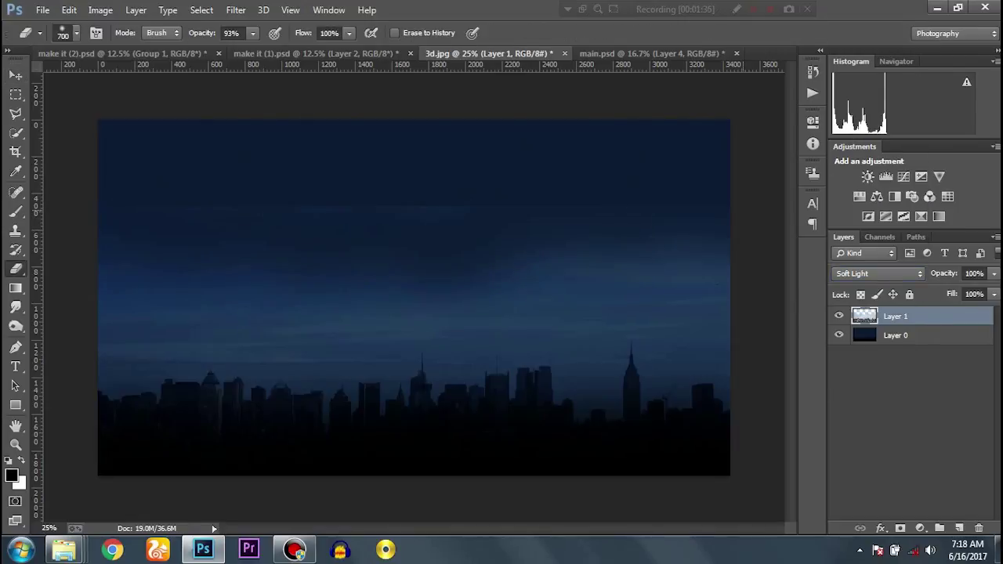
pyautogui.press(']')
pyautogui.press(']')
pyautogui.press(']')
pyautogui.moveTo(705, 294); pyautogui.dragTo(196, 298)
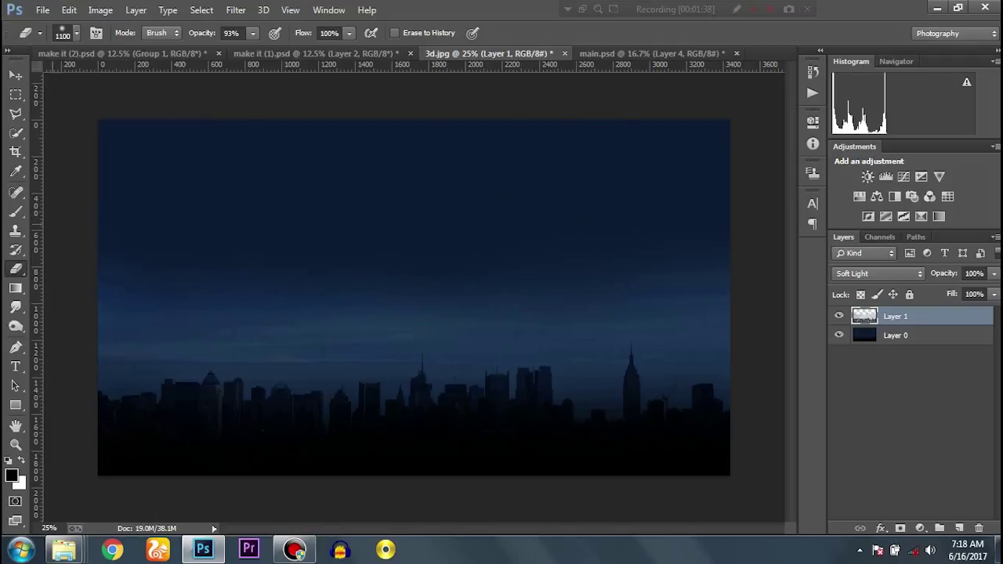
pyautogui.moveTo(348, 33)
pyautogui.mouseDown()
pyautogui.moveTo(301, 49)
pyautogui.moveTo(218, 50)
pyautogui.mouseUp()
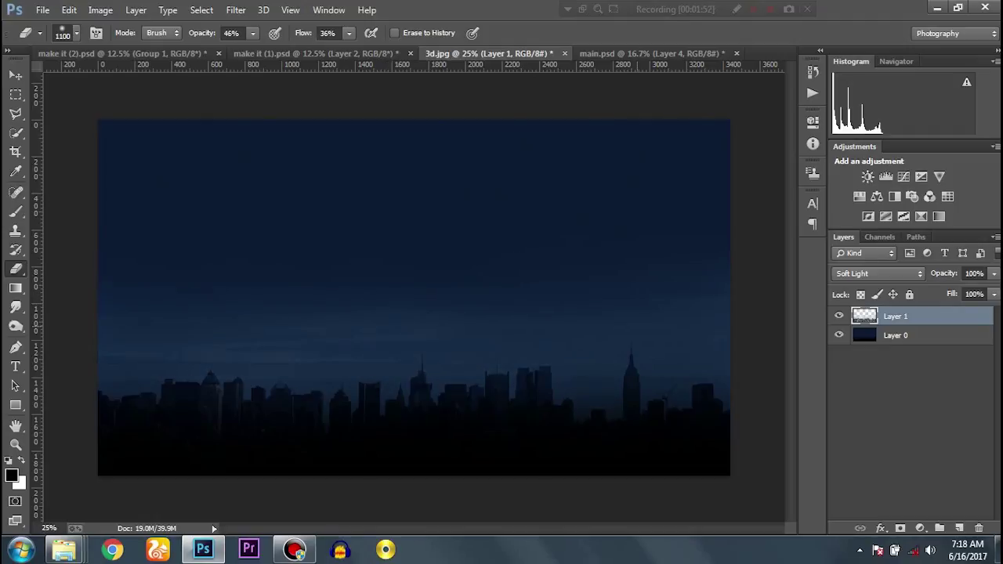
# - Paste the man cutout into the poster and shrink the grey-shirted man to fit
pyautogui.hotkey('ctrl', 'shift', 'Tab')
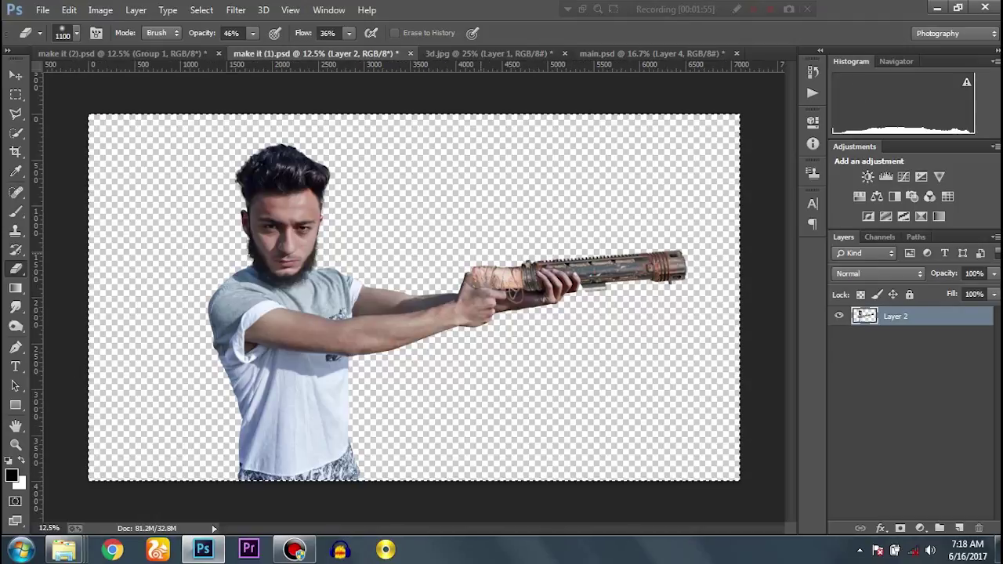
pyautogui.hotkey('ctrl', 'a')
pyautogui.hotkey('ctrl', 'c')
pyautogui.hotkey('ctrl', 'Tab')
pyautogui.hotkey('ctrl', 'v')
pyautogui.hotkey('ctrl', 't')
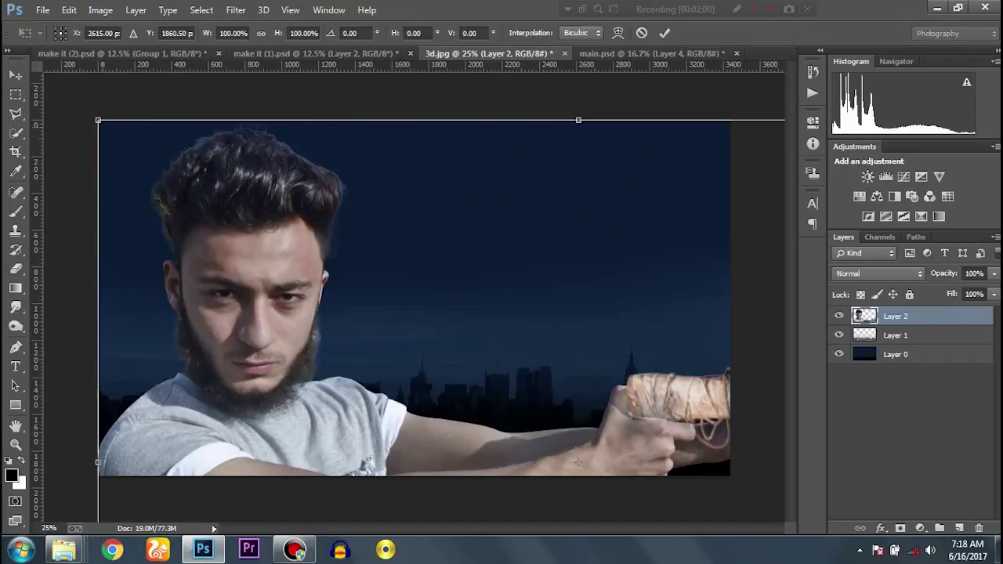
pyautogui.moveTo(98, 120); pyautogui.dragTo(391, 328)
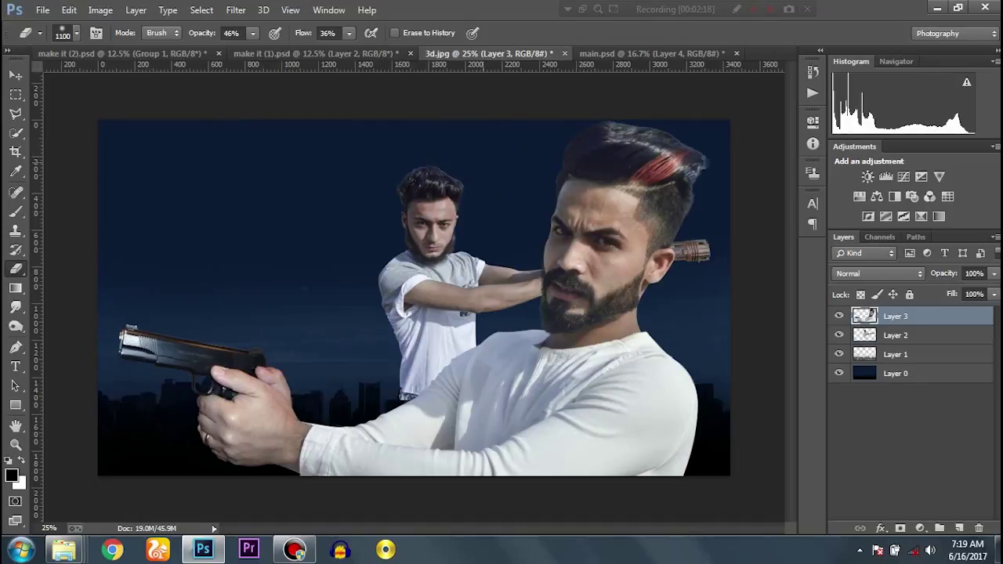
# - Shrink the bearded man to about half size, place him on the left, and send him behind
pyautogui.hotkey('ctrl', 't')
pyautogui.moveTo(710, 120); pyautogui.dragTo(554, 289)
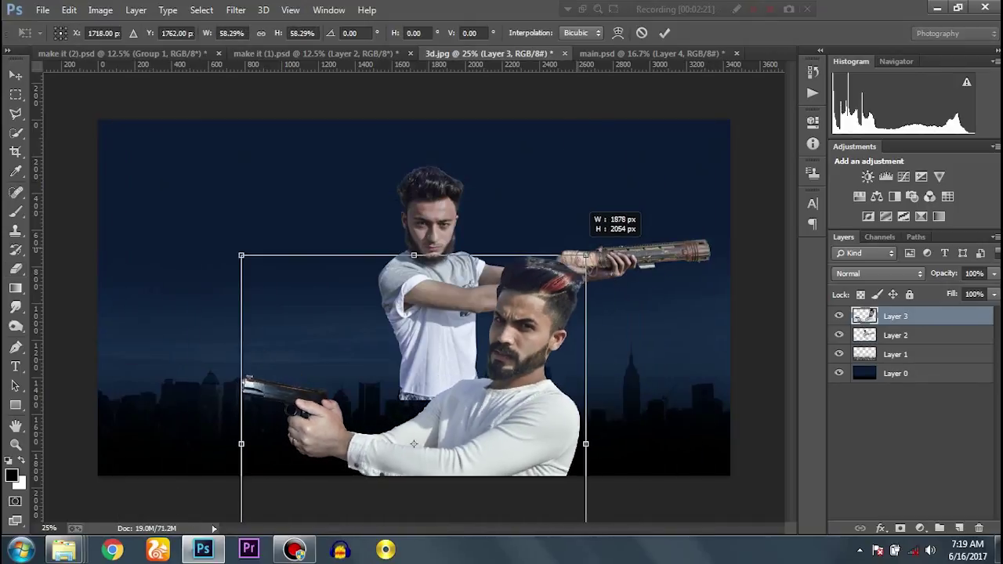
pyautogui.moveTo(521, 332); pyautogui.dragTo(453, 196)
pyautogui.moveTo(487, 154)
pyautogui.mouseDown()
pyautogui.moveTo(414, 134)
pyautogui.moveTo(398, 183)
pyautogui.mouseUp()
pyautogui.press('e')
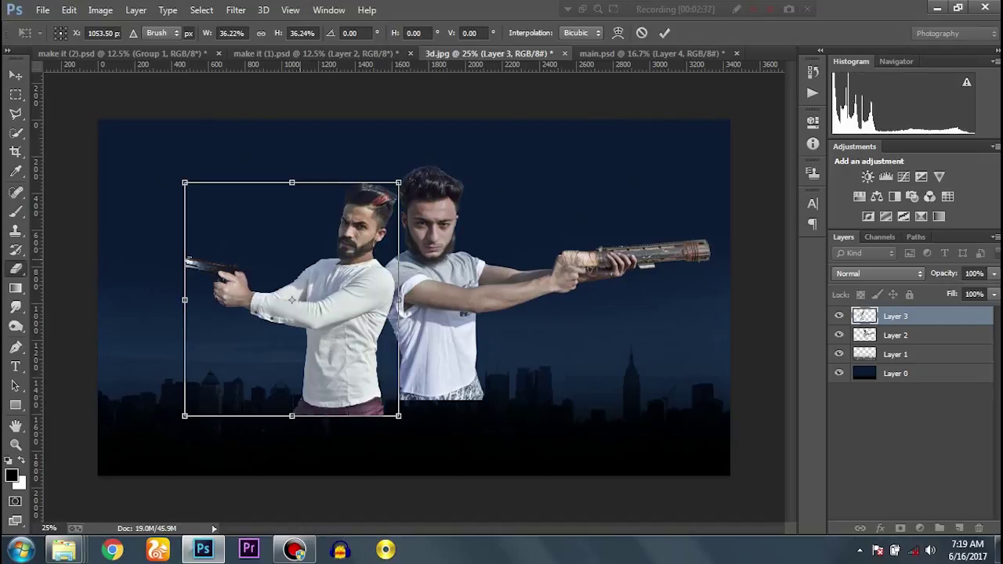
pyautogui.hotkey('ctrl', '[')
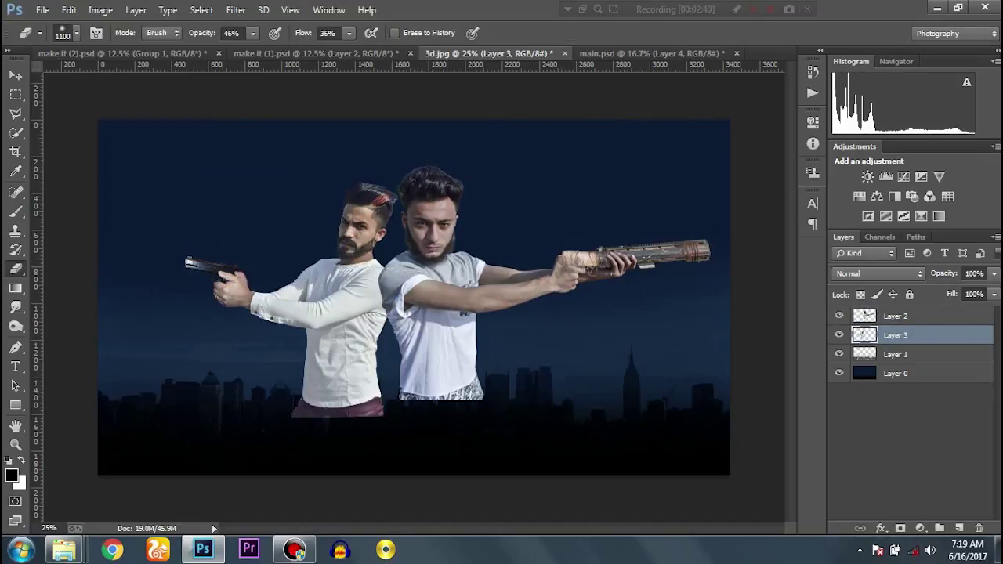
# - Warm the grey-shirted man in Camera Raw (Temperature +9, Vibrance +10), then merge both men's layers
pyautogui.press('v')
pyautogui.click(896, 316)
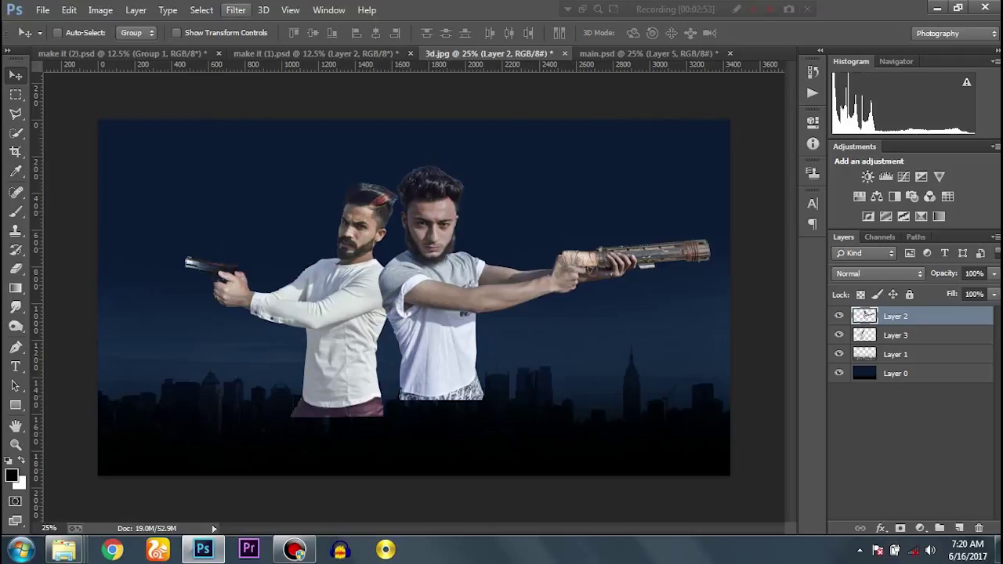
pyautogui.click(236, 9)
pyautogui.click(266, 96)
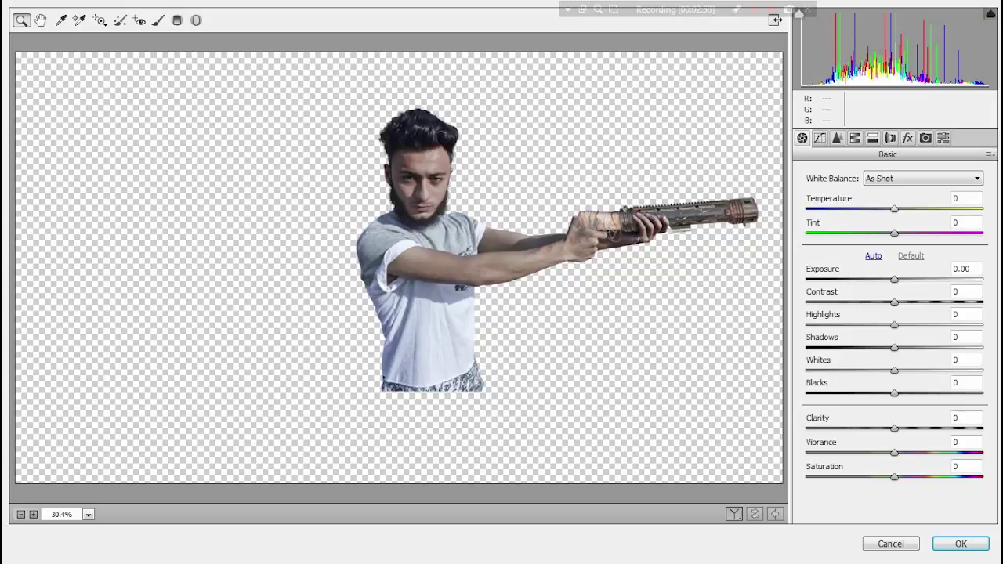
pyautogui.click(960, 198)
pyautogui.scroll(9, 961, 199)
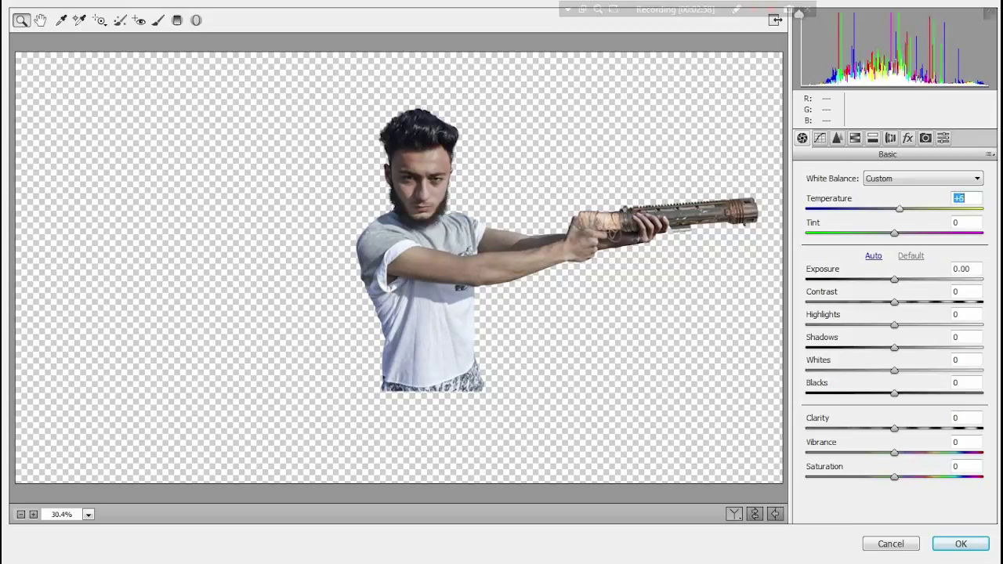
pyautogui.click(961, 442)
pyautogui.scroll(10, 961, 442)
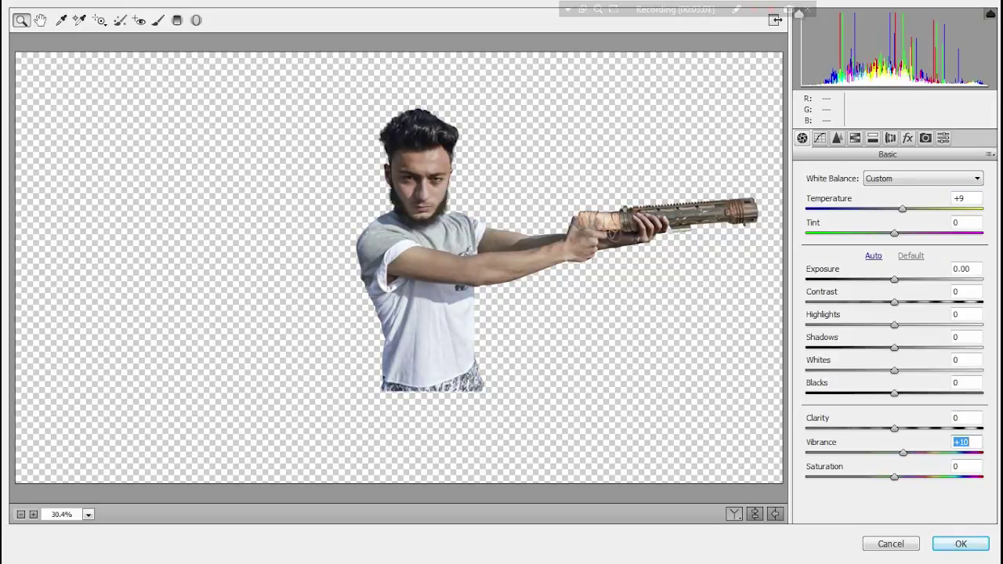
pyautogui.click(961, 544)
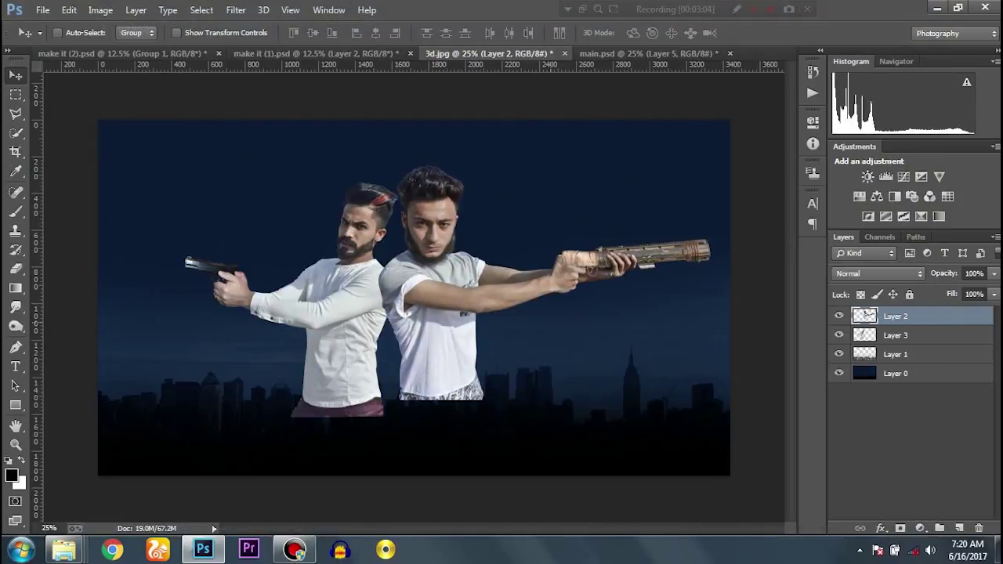
pyautogui.keyDown('shift'); pyautogui.click(896, 335); pyautogui.keyUp('shift')
pyautogui.hotkey('ctrl', 'e')
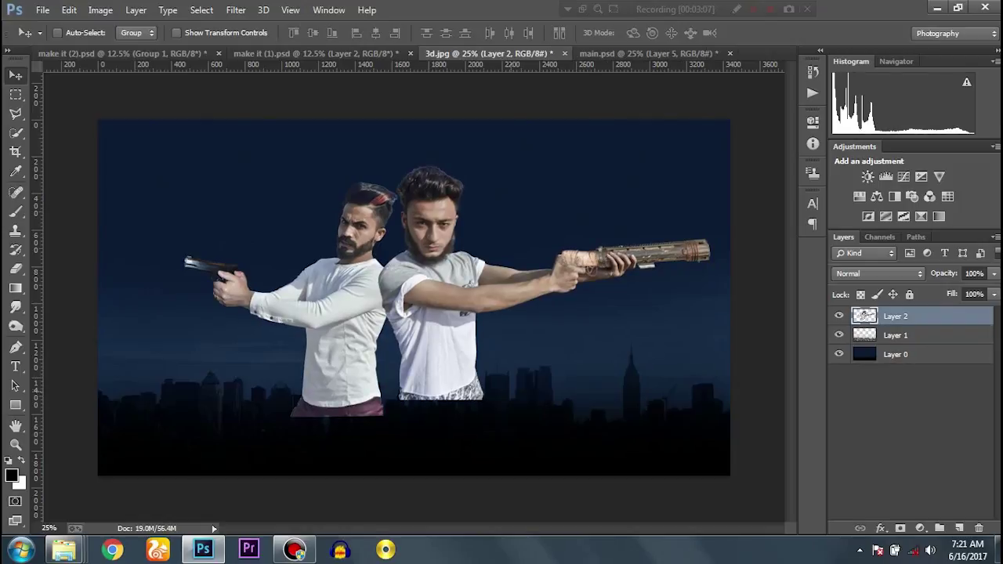
# - Set the eraser to 2500 px and speckle-erase the lower shirts into particles
pyautogui.press('e')
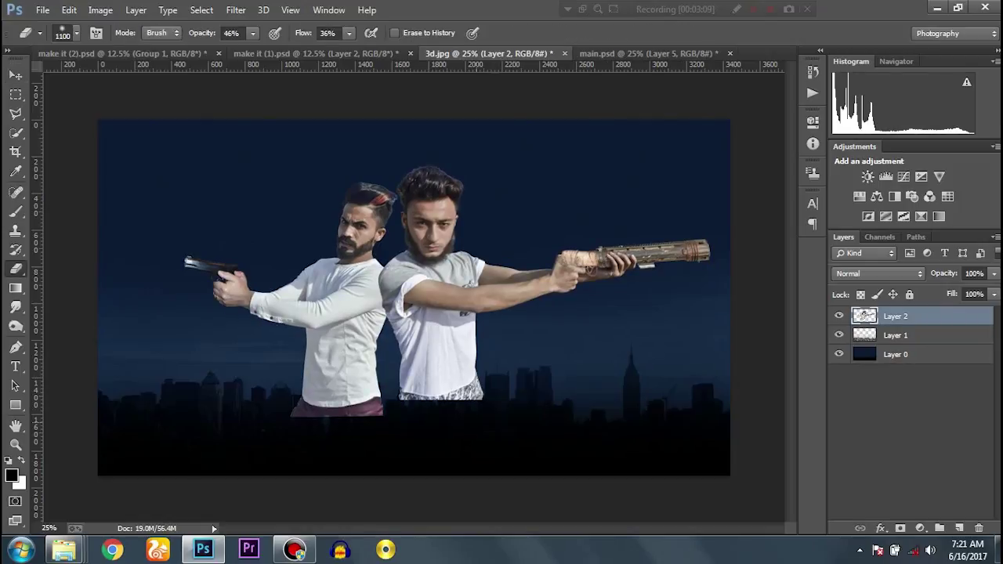
pyautogui.rightClick(379, 241)
pyautogui.write('2500')
pyautogui.press('Return')
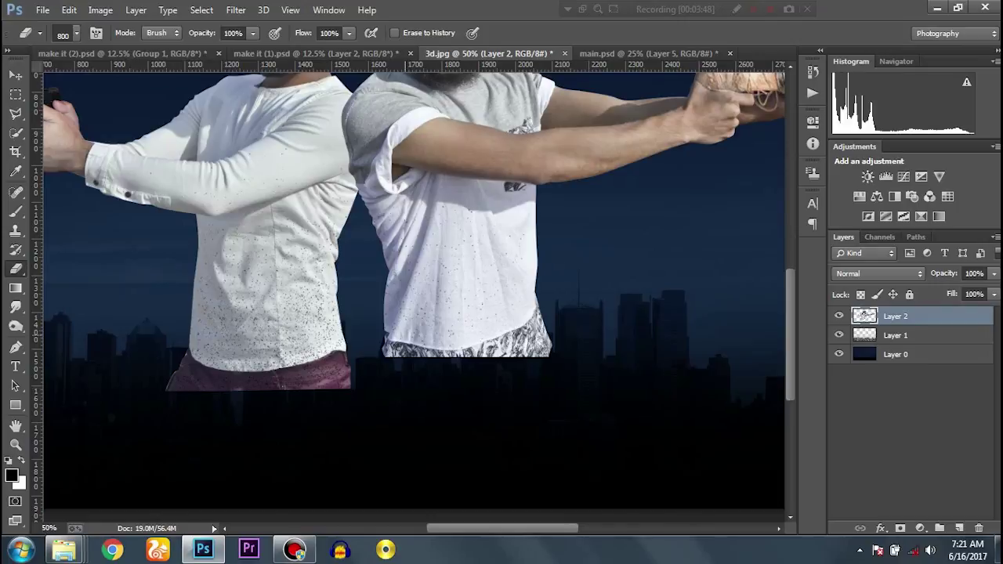
pyautogui.moveTo(388, 322)
pyautogui.mouseDown()
pyautogui.moveTo(475, 310)
pyautogui.moveTo(525, 317)
pyautogui.moveTo(431, 313)
pyautogui.mouseUp()
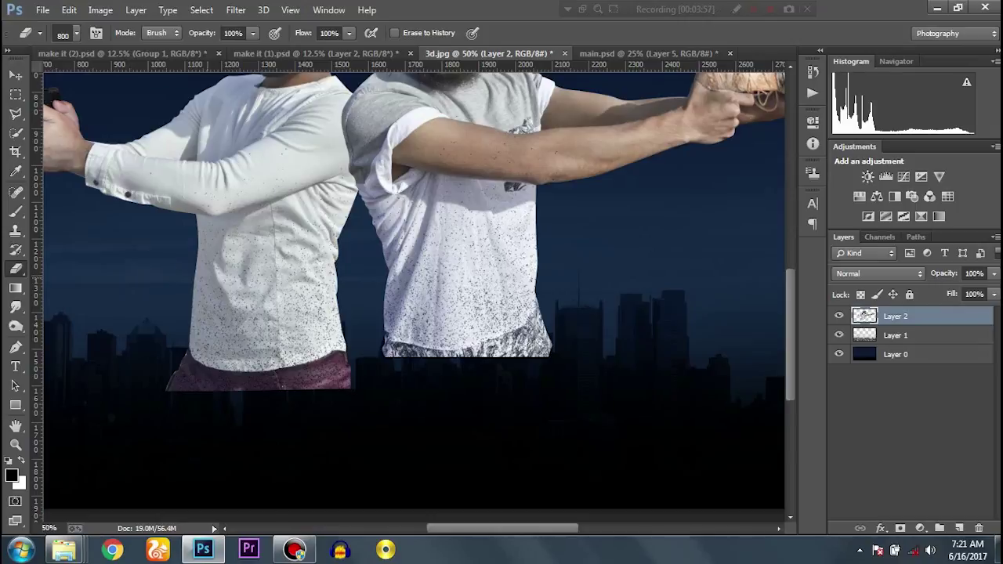
# - Rotate the eraser brush tip angle and switch to the 2479 px spatter brush preset
pyautogui.rightClick(232, 200)
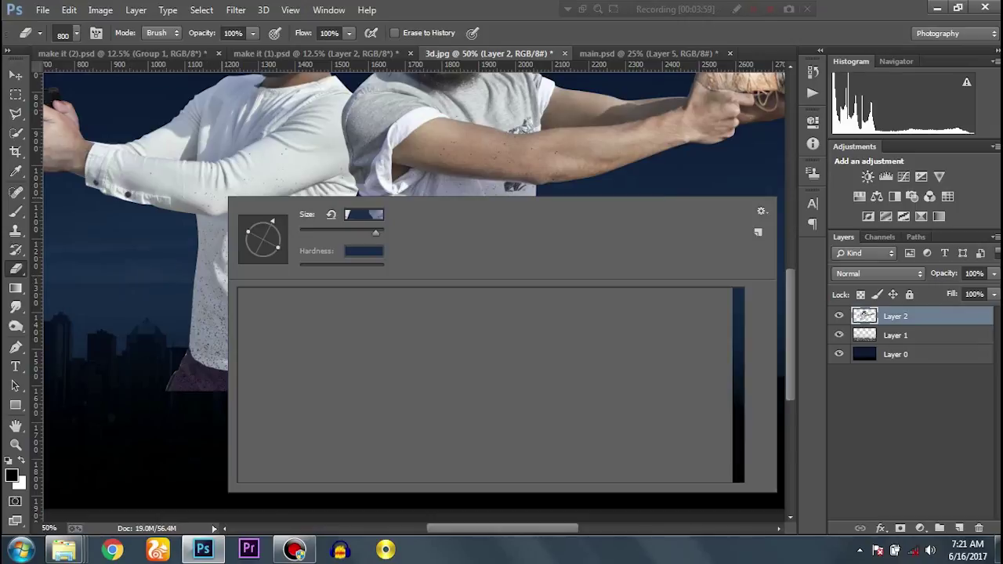
pyautogui.moveTo(272, 222); pyautogui.dragTo(255, 259)
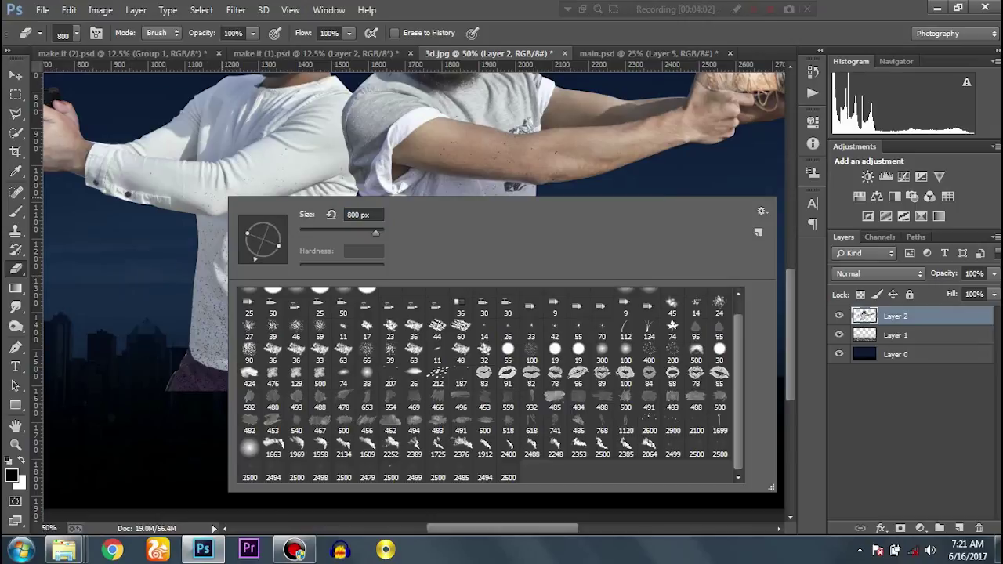
pyautogui.click(221, 243)
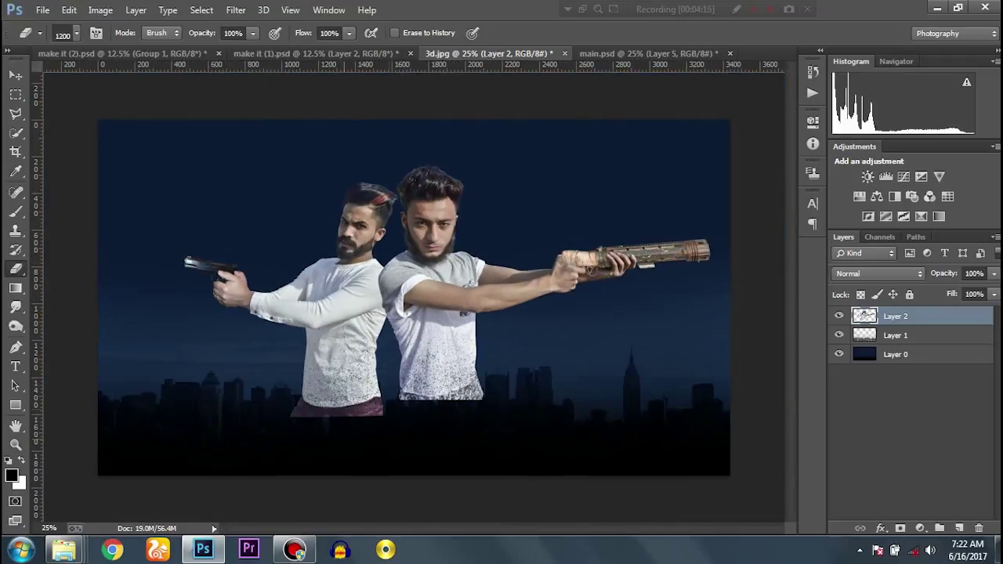
pyautogui.rightClick(369, 400)
pyautogui.click(484, 510)
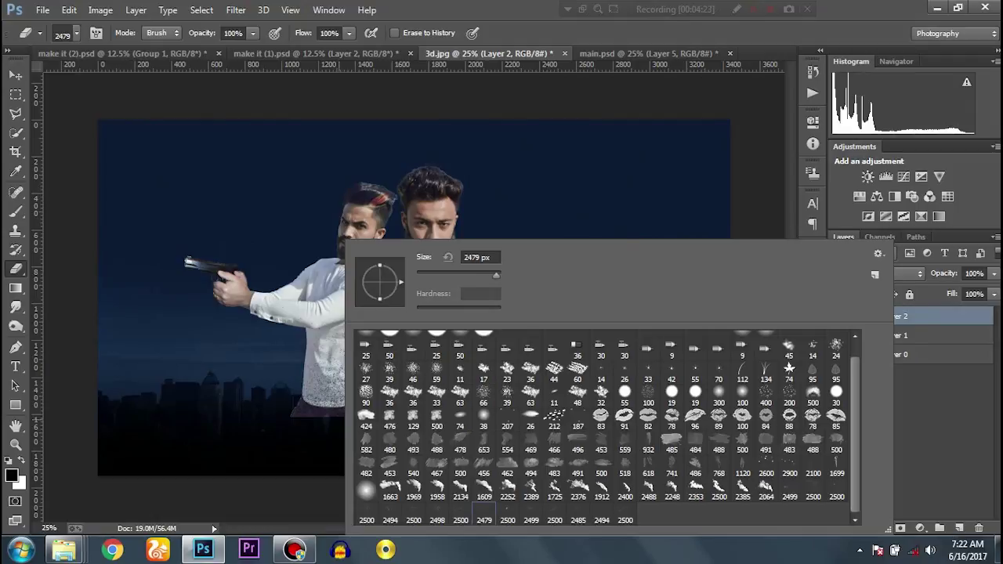
pyautogui.click(336, 313)
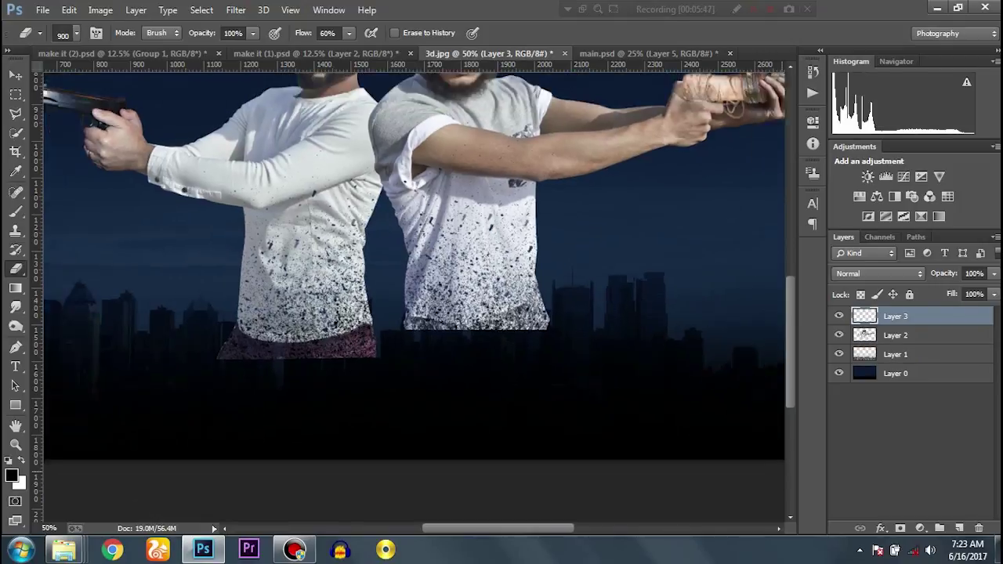
# - Choose a 2500 px spatter brush preset and add a new empty layer for particles
pyautogui.press('g')
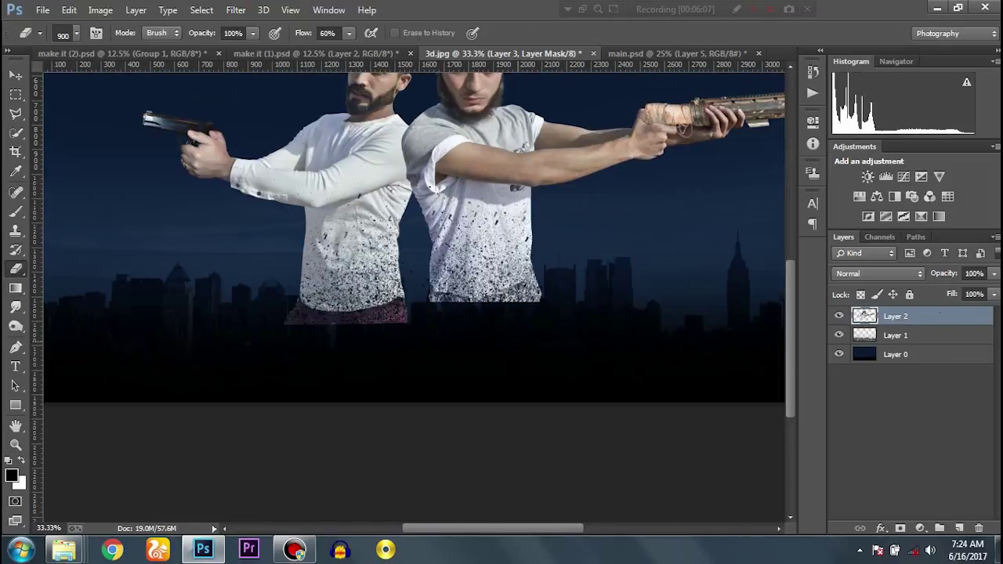
pyautogui.press('b')
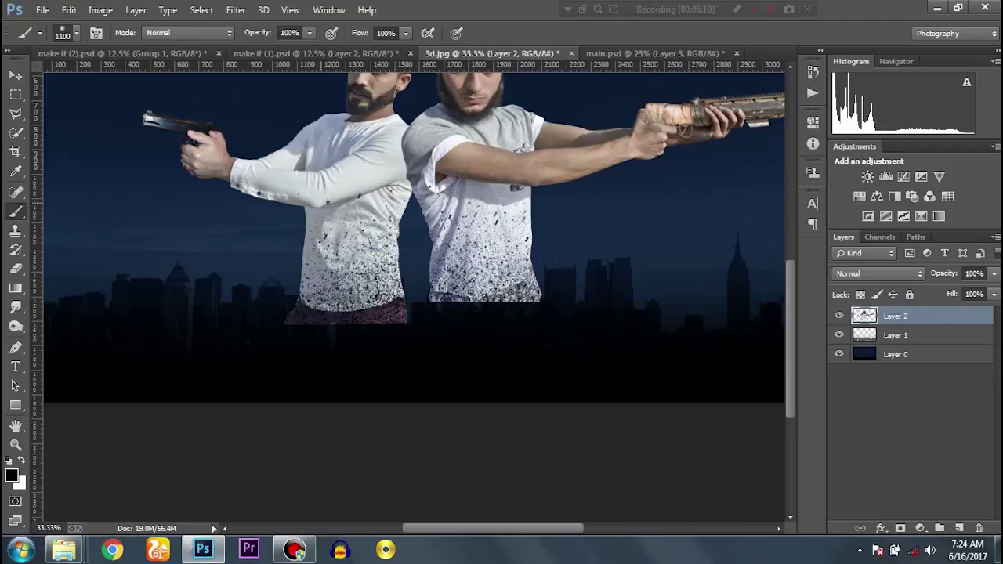
pyautogui.rightClick(327, 203)
pyautogui.click(372, 470)
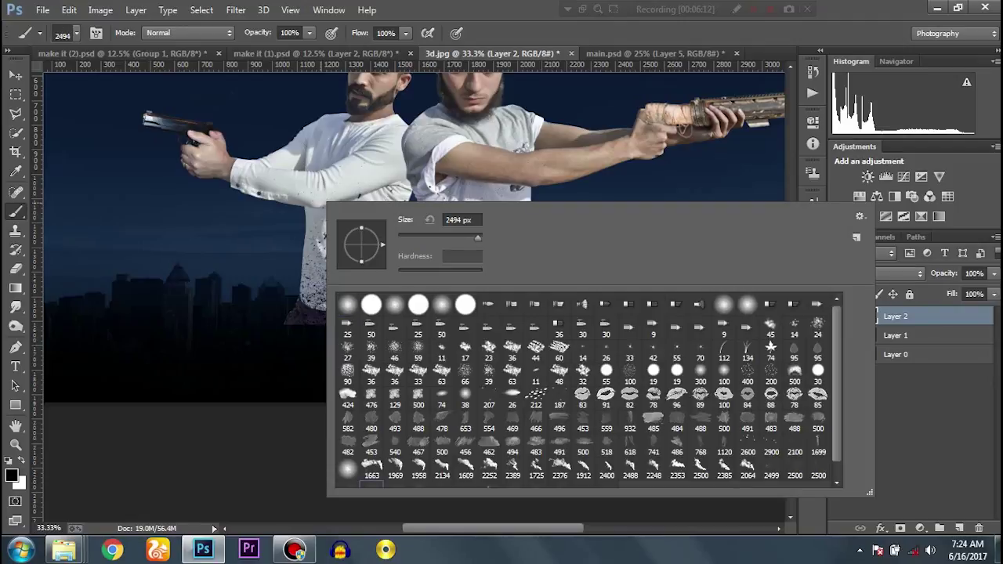
pyautogui.click(607, 484)
pyautogui.press('Return')
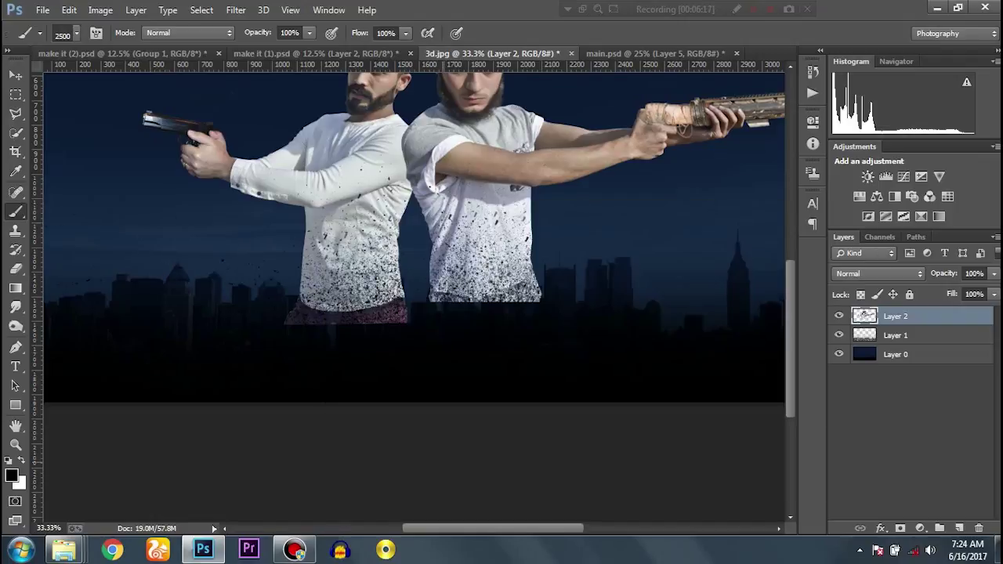
pyautogui.hotkey('ctrl', 'shift', 'alt', 'n')
# - Paint white spatter particles below the men, varying the brush between 600 and 1400 px
pyautogui.press('x')
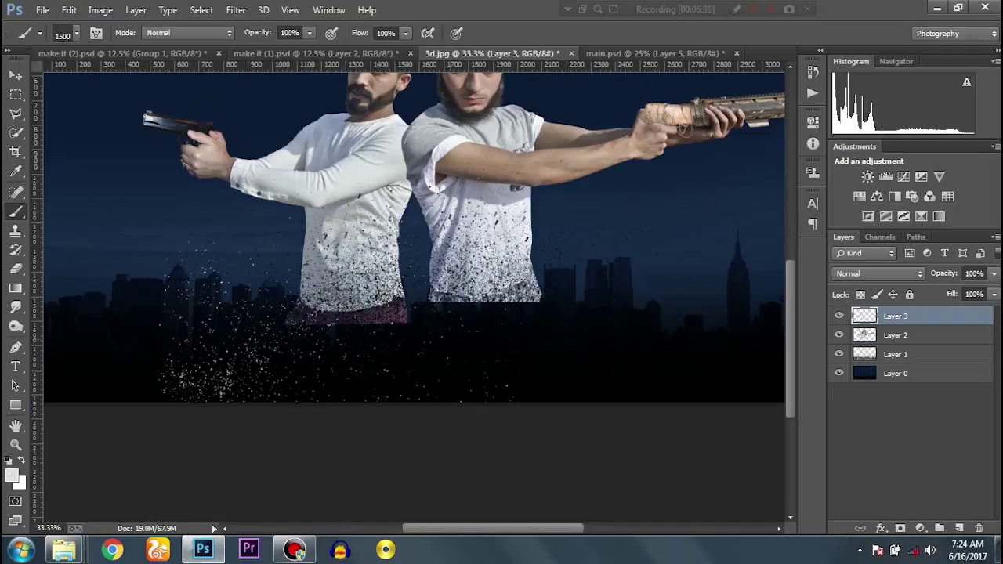
pyautogui.hotkey('ctrl', '+')
pyautogui.press('[')
pyautogui.press('[')
pyautogui.press('[')
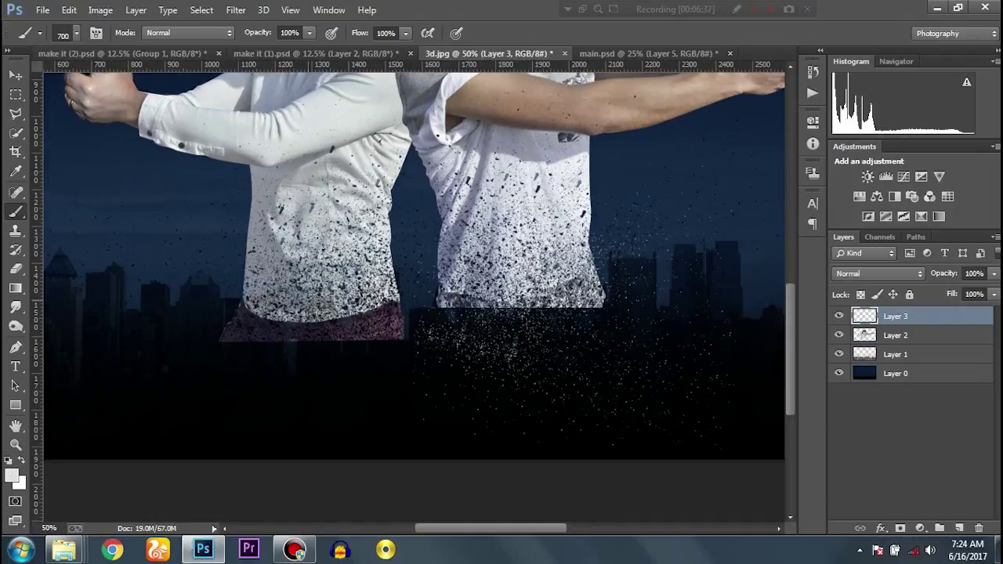
pyautogui.moveTo(439, 336)
pyautogui.mouseDown()
pyautogui.moveTo(211, 322)
pyautogui.moveTo(470, 329)
pyautogui.mouseUp()
pyautogui.press(']')
pyautogui.press(']')
pyautogui.press(']')
pyautogui.click(402, 359)
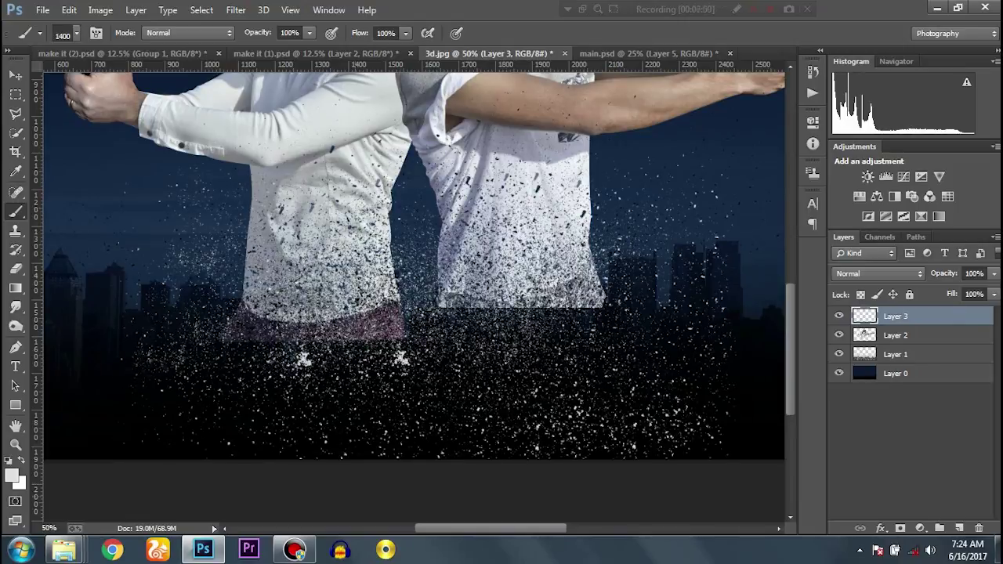
pyautogui.rightClick(365, 239)
pyautogui.press('[')
pyautogui.press('[')
pyautogui.press('[')
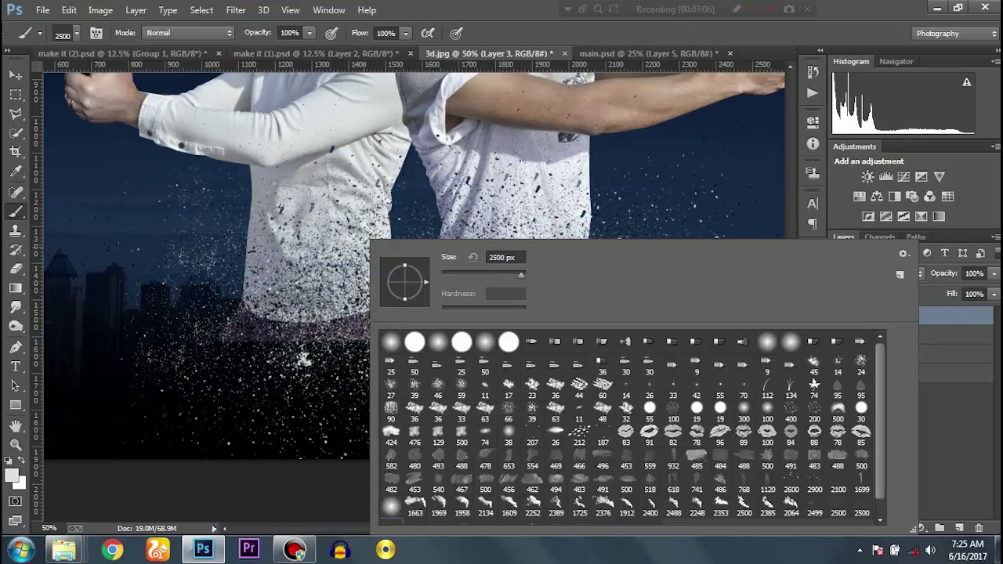
pyautogui.press('Return')
pyautogui.press(']')
pyautogui.press(']')
pyautogui.press(']')
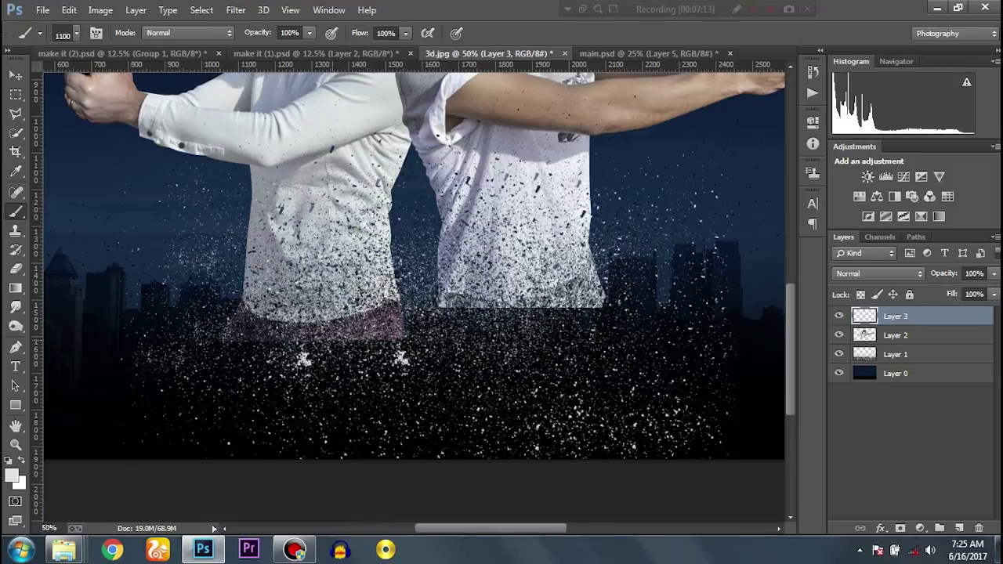
pyautogui.moveTo(360, 326); pyautogui.dragTo(564, 341)
# - Paint black spatter over both shirts and reselect a 2500 px spatter brush preset
pyautogui.press('x')
pyautogui.moveTo(439, 235)
pyautogui.mouseDown()
pyautogui.moveTo(392, 266)
pyautogui.moveTo(470, 235)
pyautogui.mouseUp()
pyautogui.hotkey('ctrl', '-')
pyautogui.hotkey('ctrl', '-')
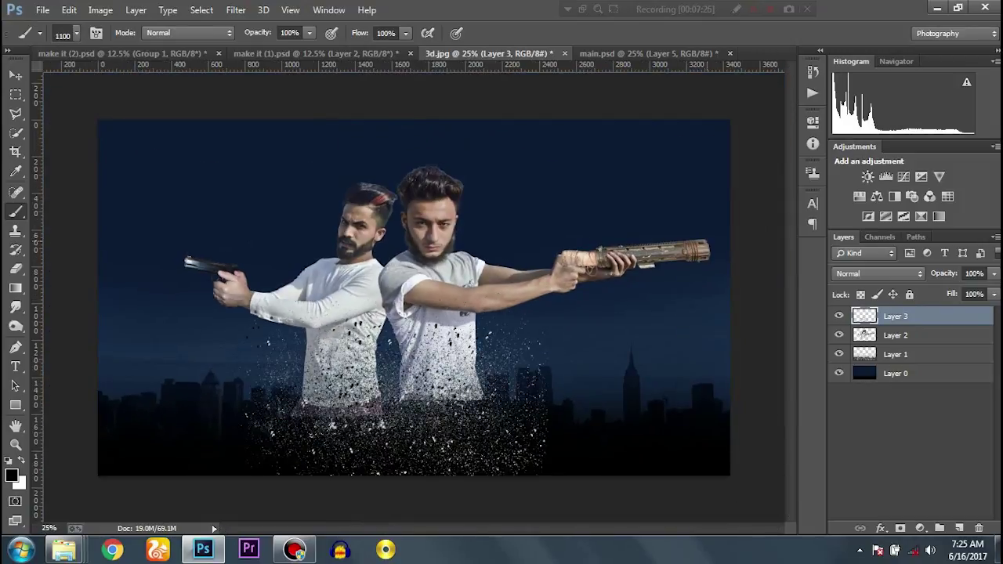
pyautogui.press(']')
pyautogui.press(']')
pyautogui.press(']')
pyautogui.rightClick(424, 240)
pyautogui.scroll(-1, 538, 470)
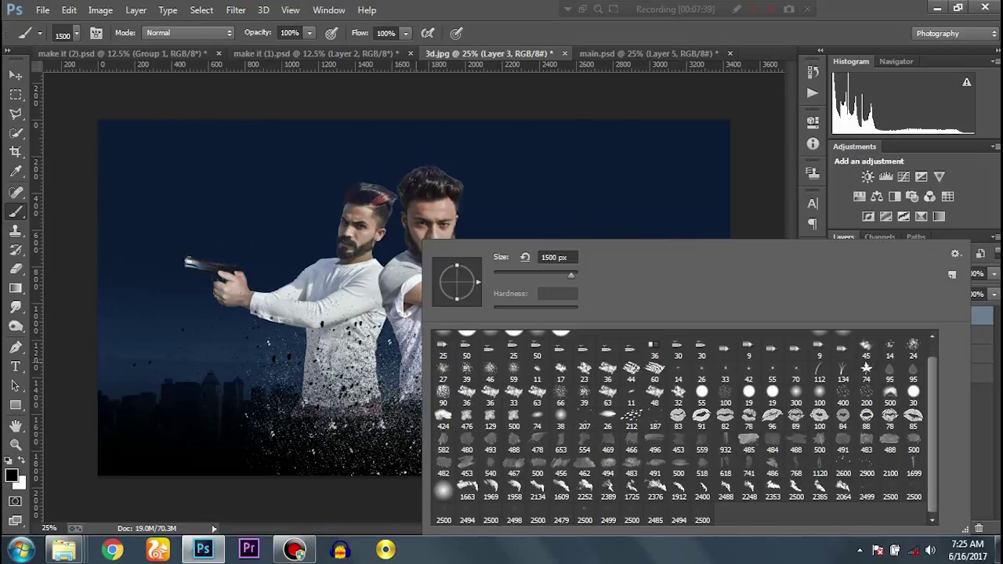
pyautogui.doubleClick(538, 515)
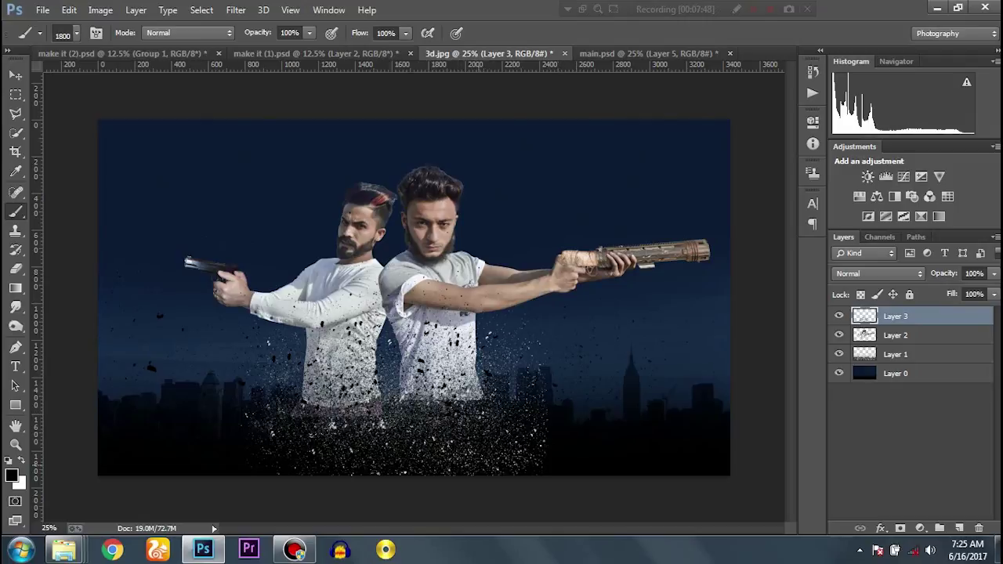
pyautogui.hotkey('ctrl', '+')
pyautogui.hotkey('ctrl', '+')
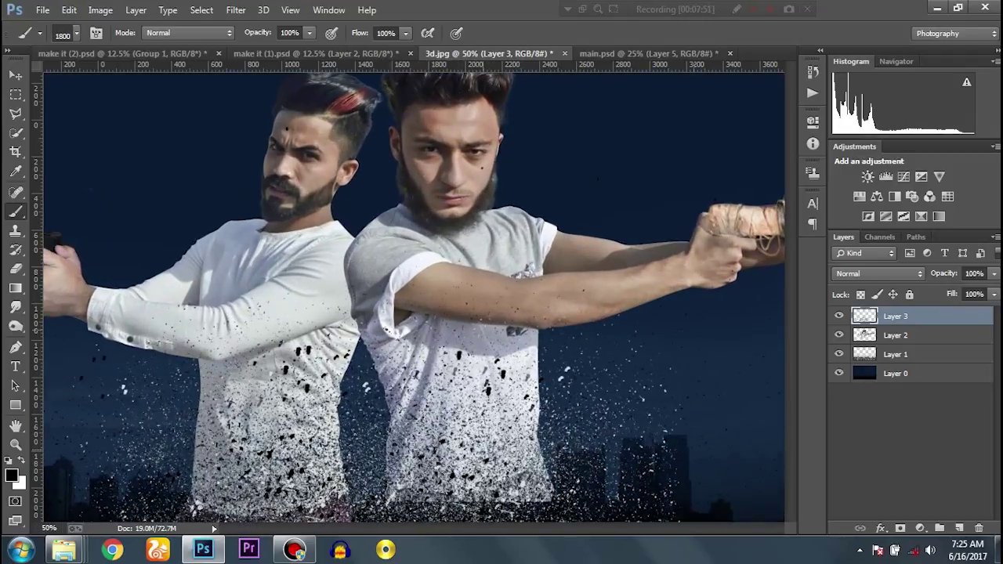
pyautogui.hscroll(5, 414, 298)
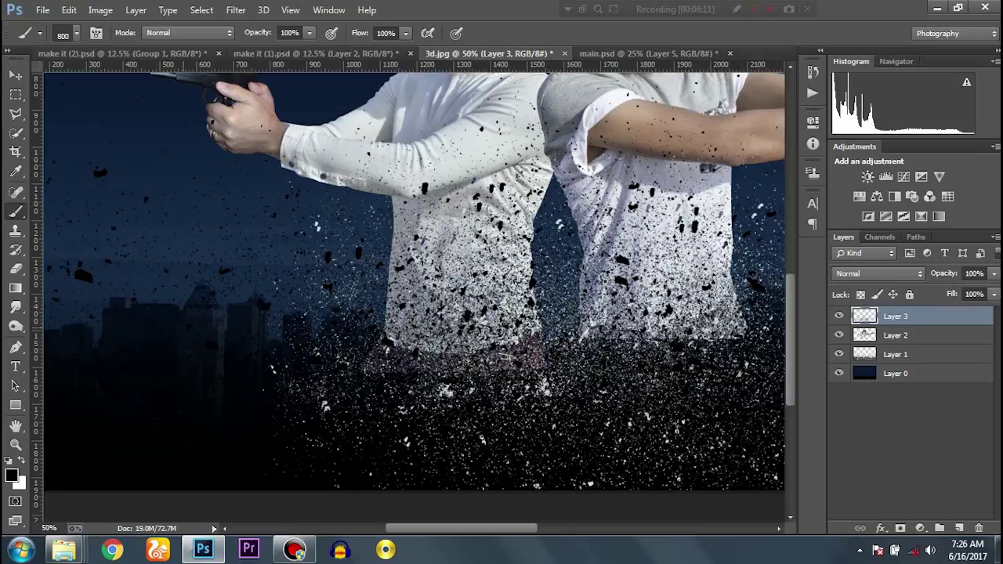
pyautogui.hscroll(-3, 414, 298)
pyautogui.scroll(1, 414, 298)
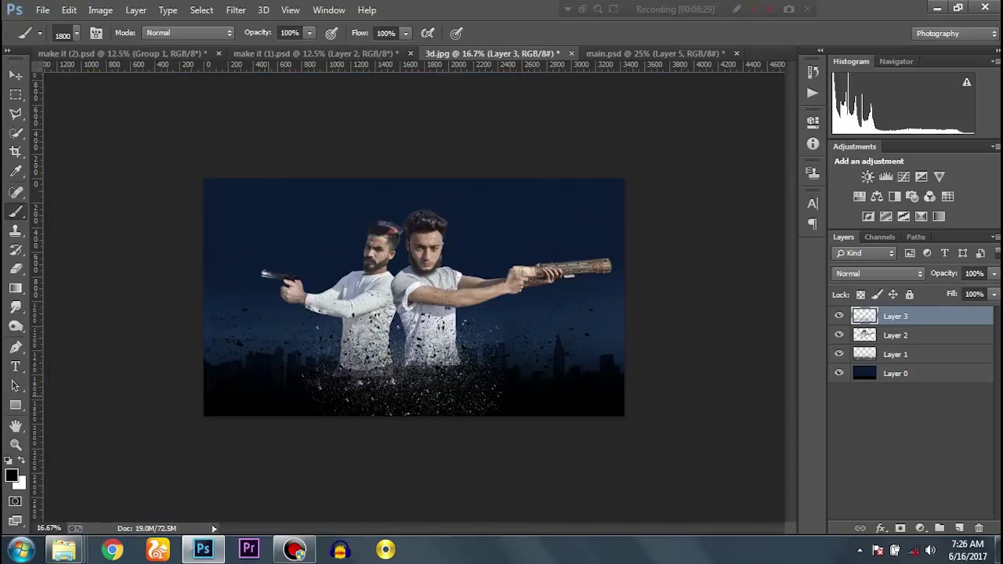
# - Add a spare empty layer, then select Layer 1 so it can blend in Soft Light
pyautogui.click(960, 528)
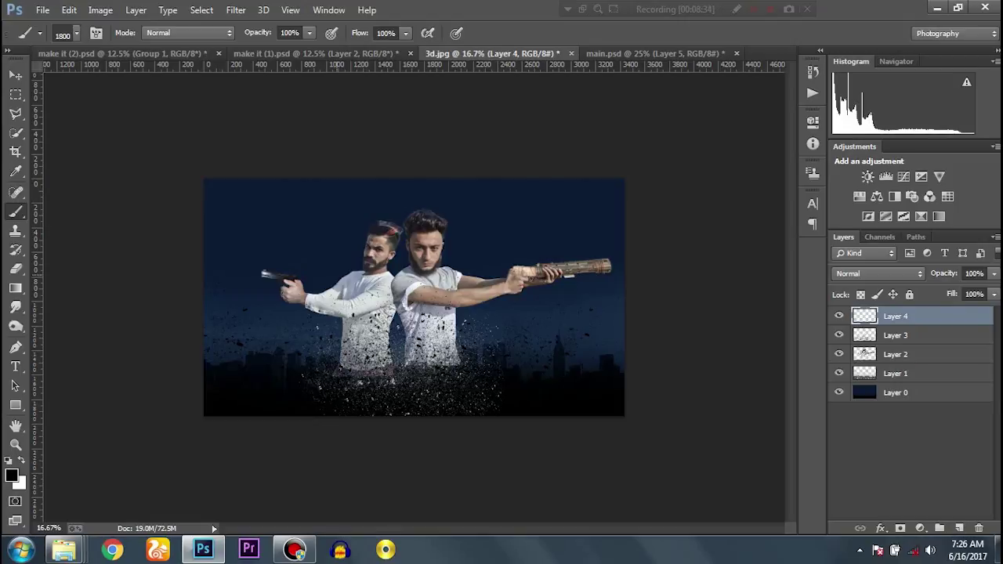
pyautogui.rightClick(345, 242)
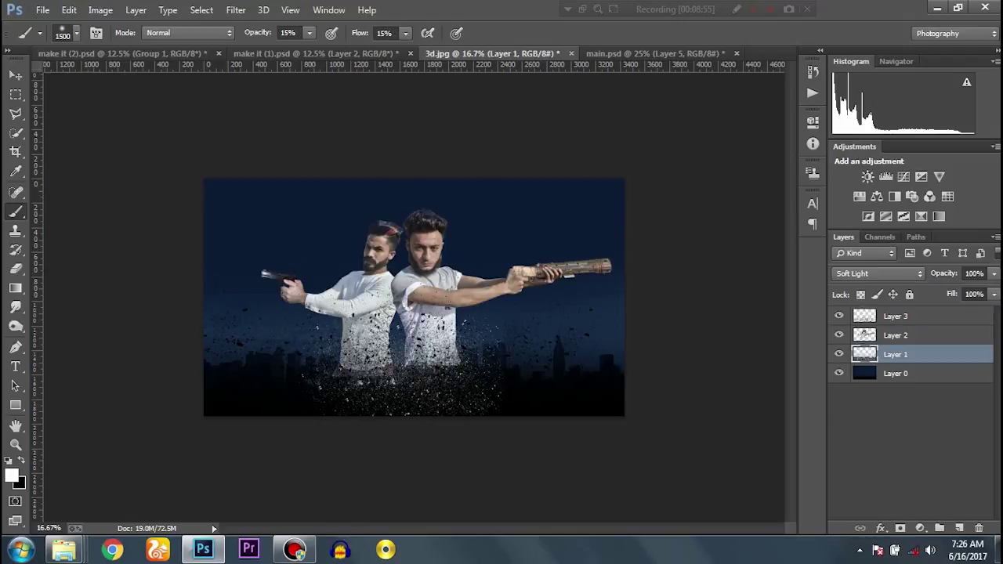
pyautogui.click(960, 529)
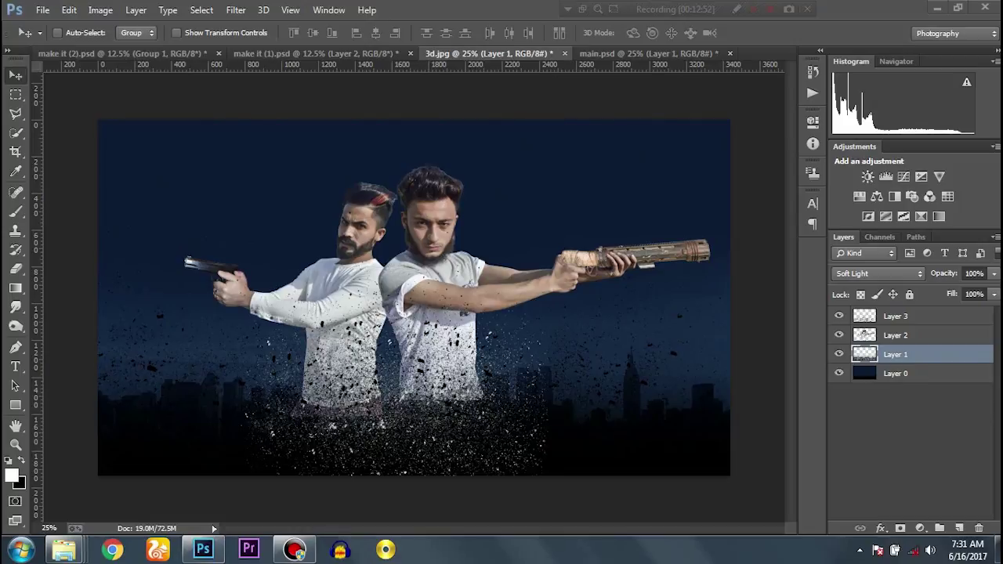
# - Add Layer 4 beneath Layer 2 and set the white brush to 32% opacity, 700 px
pyautogui.click(896, 335)
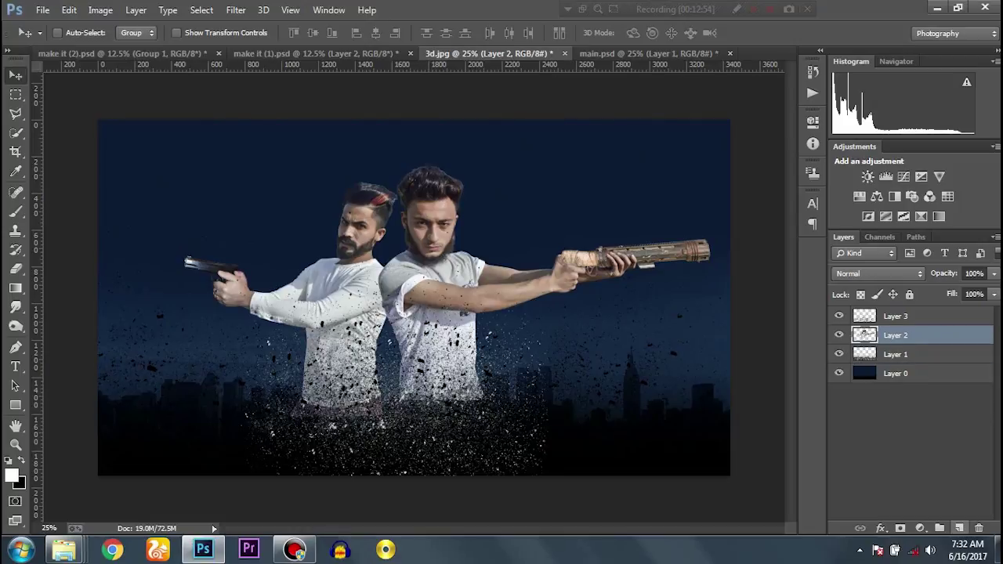
pyautogui.click(961, 529)
pyautogui.moveTo(896, 334); pyautogui.dragTo(896, 364)
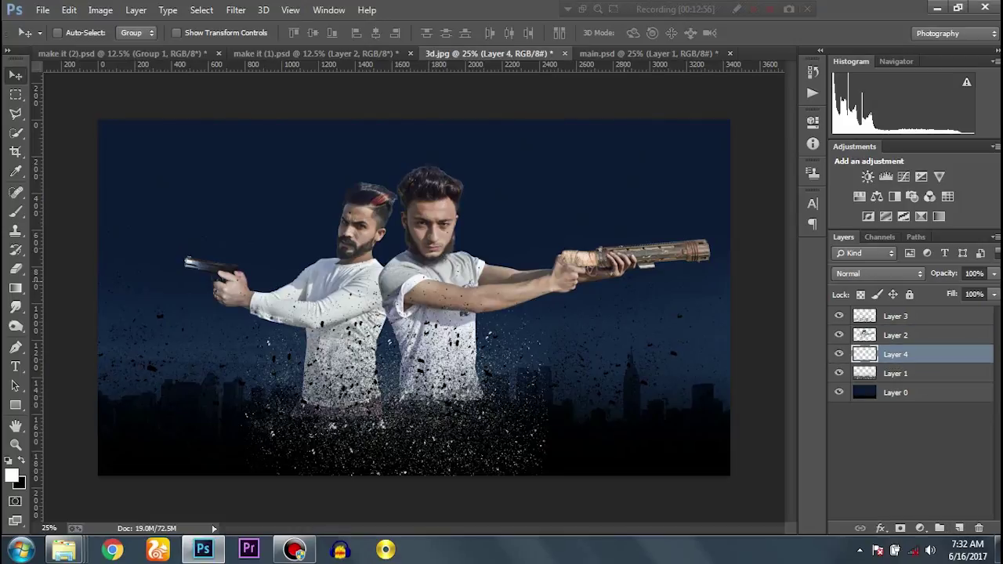
pyautogui.press('b')
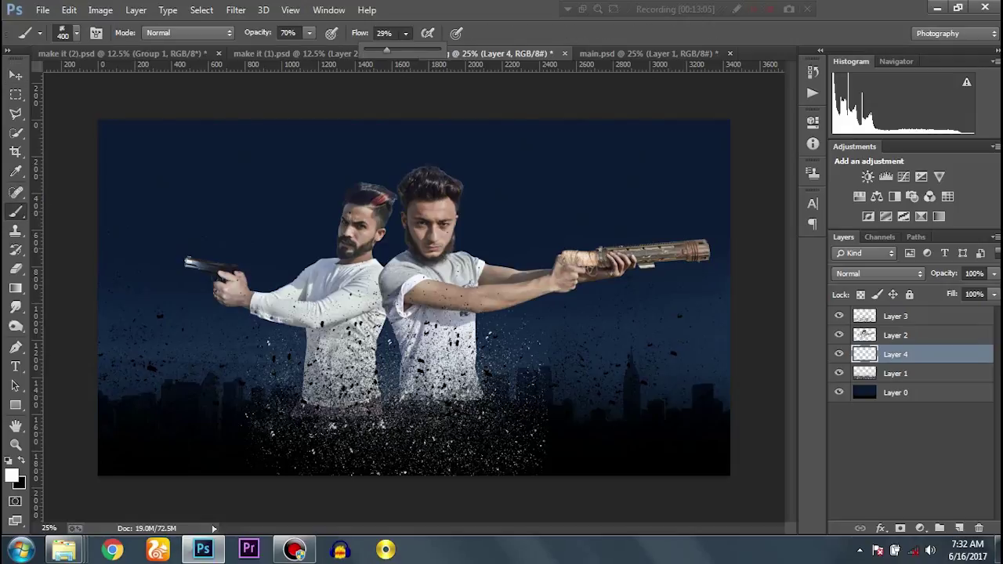
pyautogui.moveTo(386, 48); pyautogui.dragTo(386, 49)
pyautogui.press(']')
pyautogui.press(']')
pyautogui.press(']')
# - Brush soft white smoke around both men's heads, the right man's torso and the top edge
pyautogui.click(410, 154)
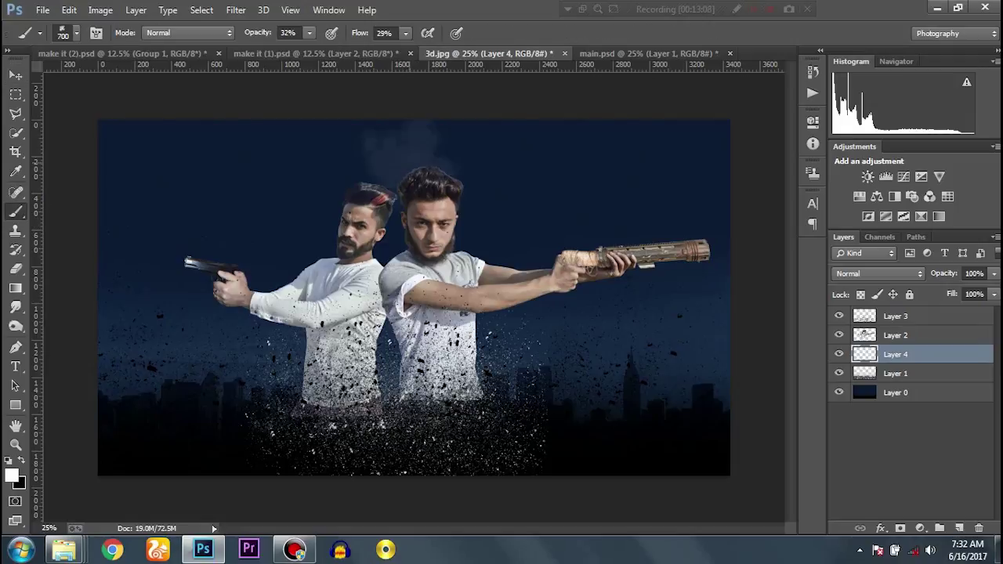
pyautogui.moveTo(452, 163); pyautogui.dragTo(314, 236)
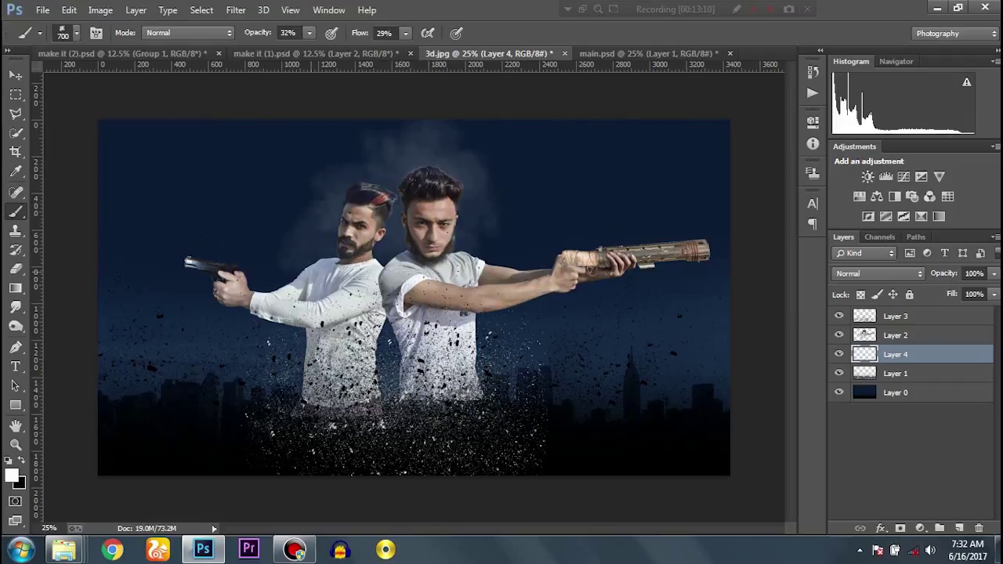
pyautogui.moveTo(278, 283); pyautogui.dragTo(517, 257)
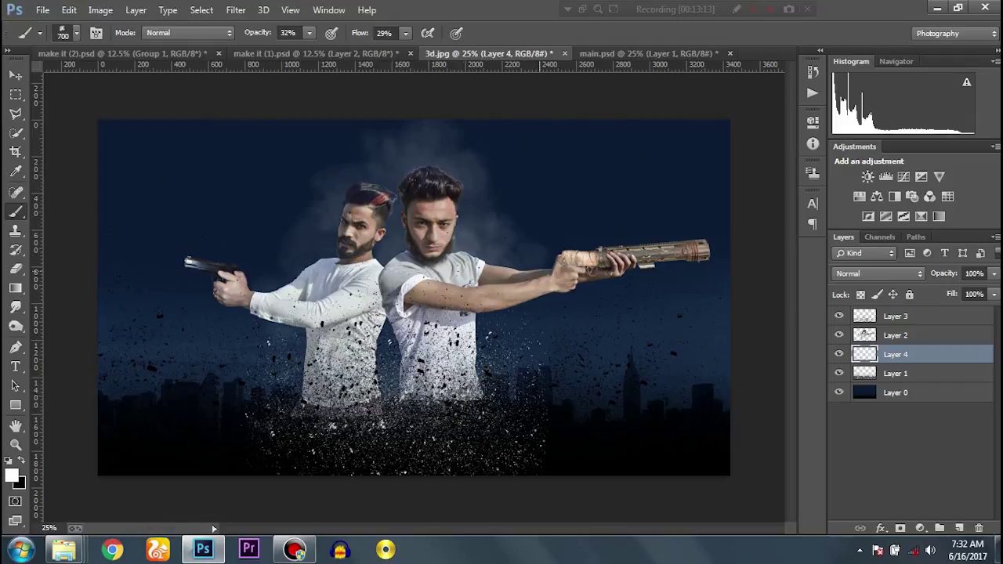
pyautogui.moveTo(536, 307)
pyautogui.mouseDown()
pyautogui.moveTo(284, 351)
pyautogui.moveTo(384, 253)
pyautogui.mouseUp()
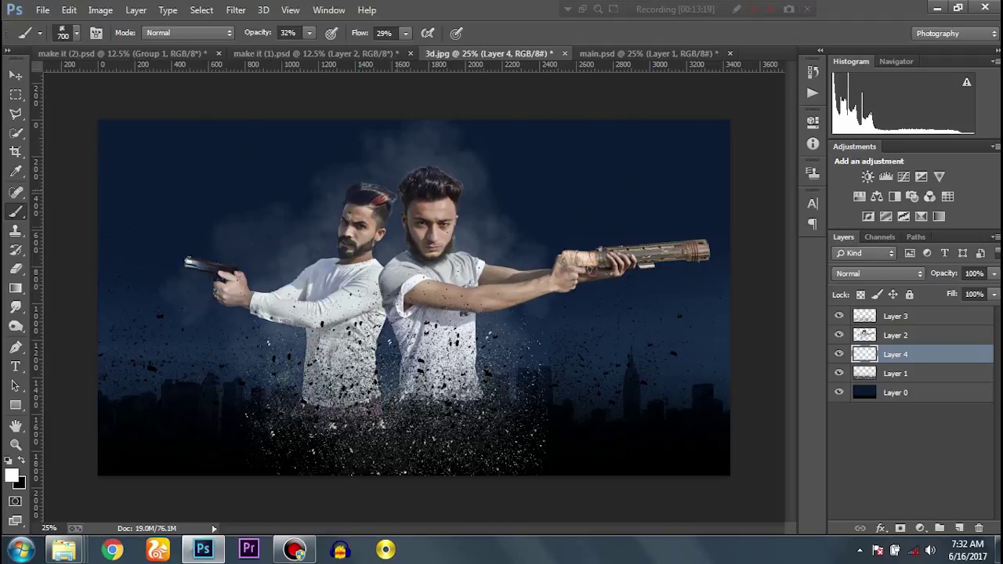
pyautogui.moveTo(369, 189); pyautogui.dragTo(255, 126)
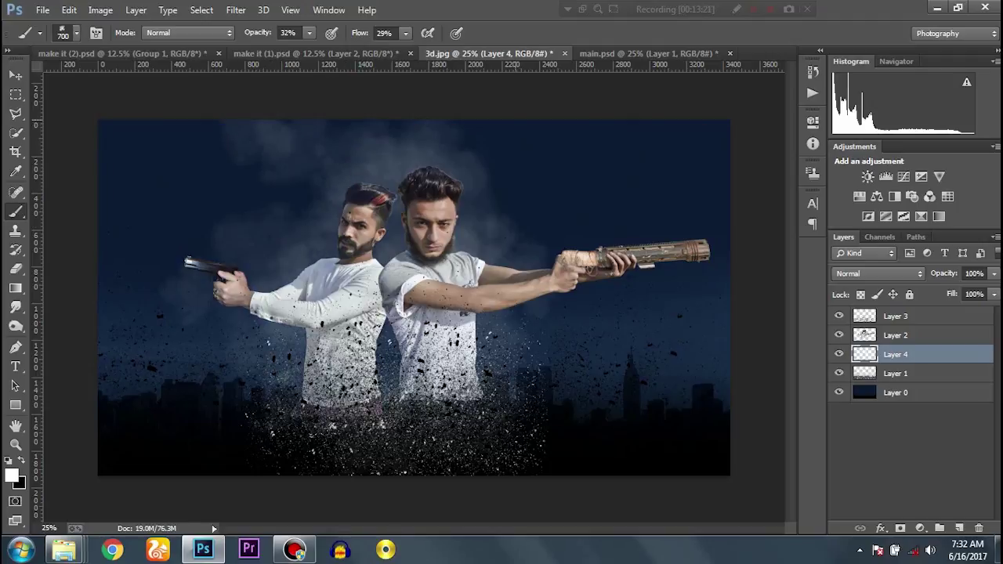
pyautogui.moveTo(516, 125)
pyautogui.mouseDown()
pyautogui.moveTo(470, 157)
pyautogui.moveTo(595, 129)
pyautogui.mouseUp()
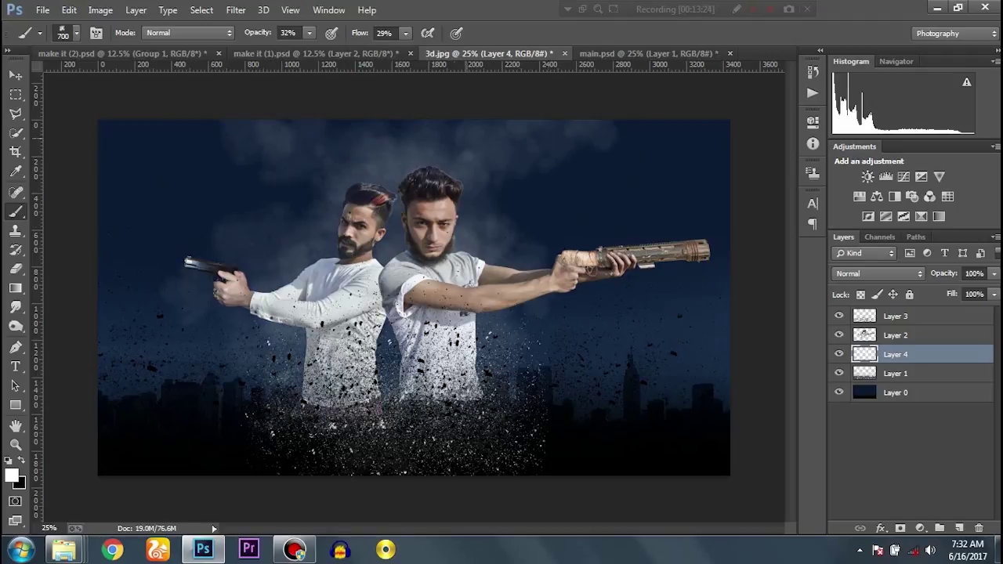
pyautogui.click(329, 141)
pyautogui.click(485, 188)
# - On new Layer 5, smoke the left man's torso and debris below the right arm, then toggle Layer 3
pyautogui.hotkey('ctrl', 'shift', 'alt', 'n')
pyautogui.press(']')
pyautogui.press(']')
pyautogui.press(']')
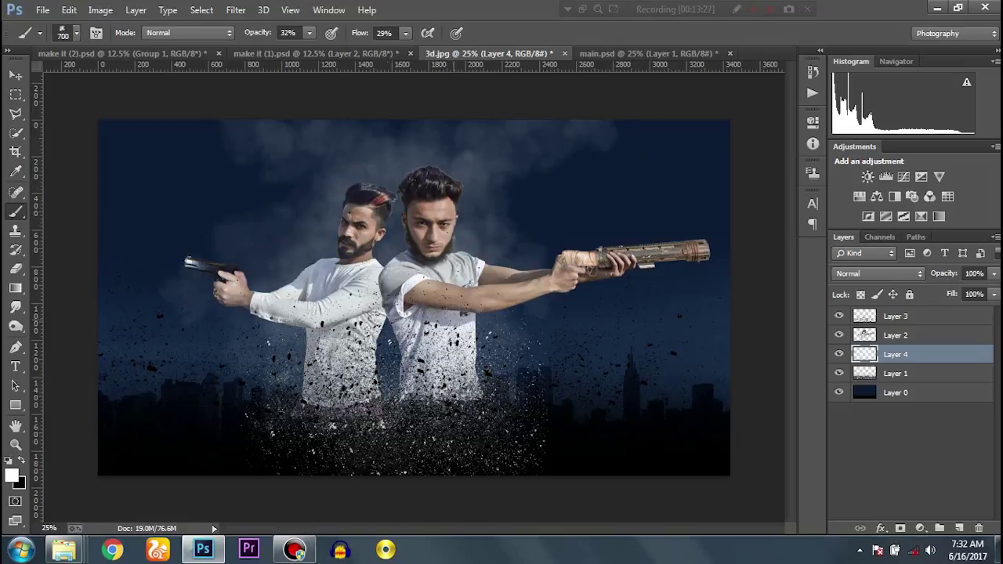
pyautogui.click(507, 200)
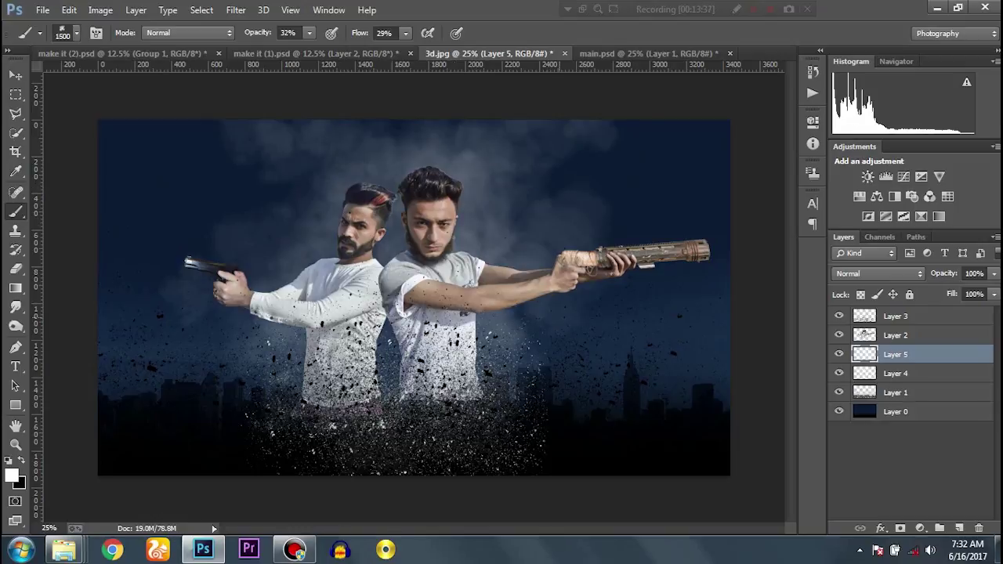
pyautogui.click(570, 345)
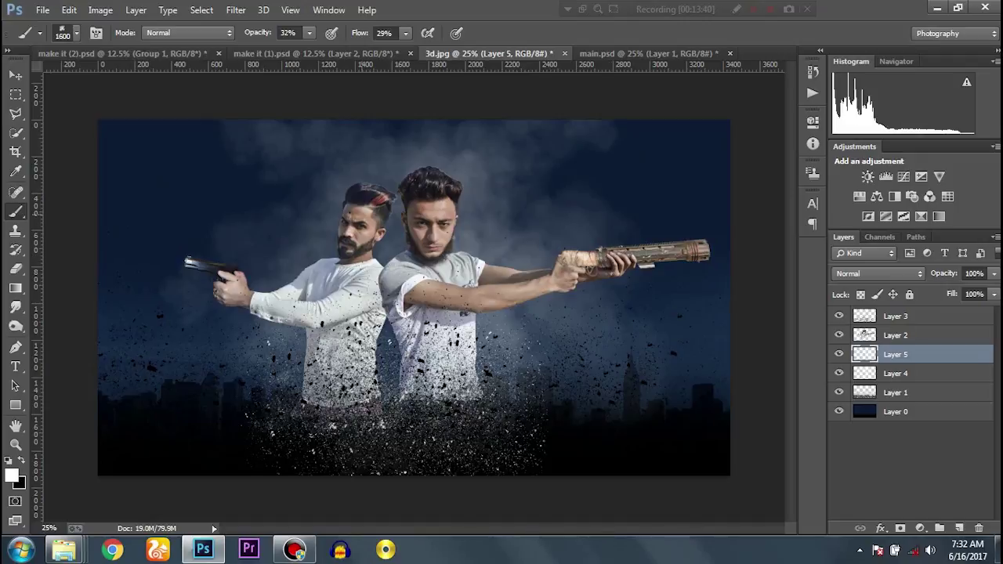
pyautogui.moveTo(355, 210); pyautogui.dragTo(227, 303)
pyautogui.click(190, 281)
pyautogui.click(321, 384)
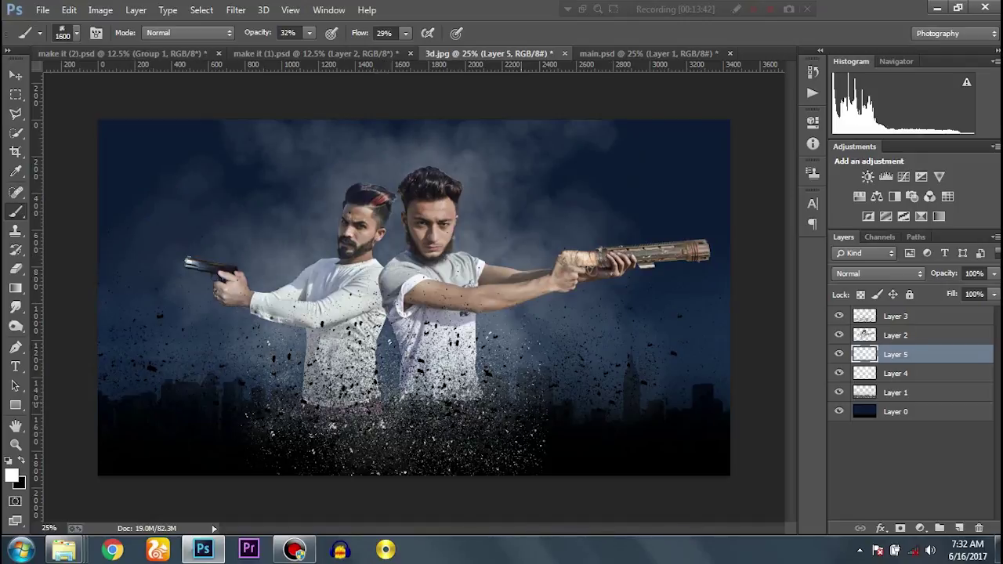
pyautogui.click(513, 345)
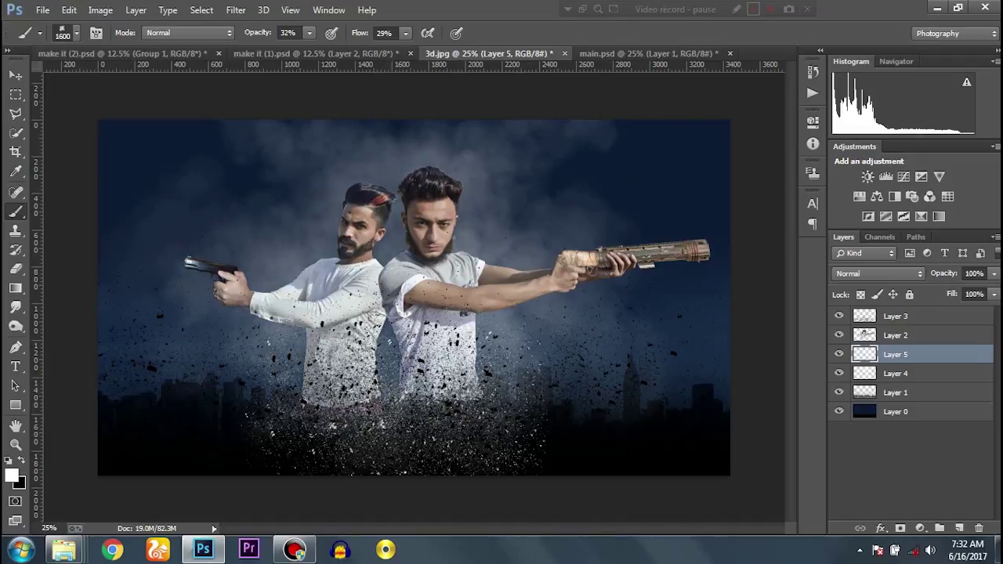
pyautogui.click(896, 316)
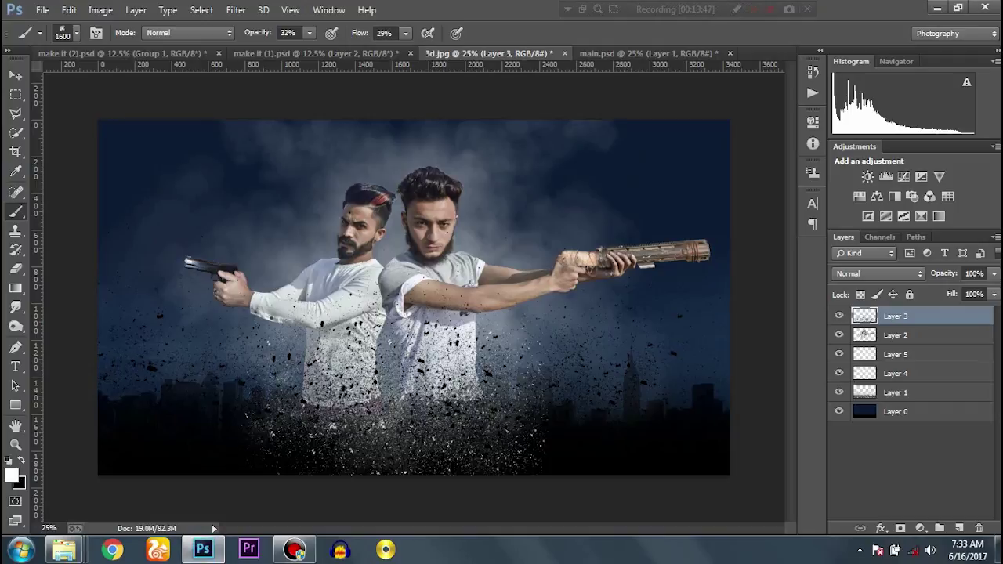
pyautogui.click(839, 316)
# - Show Layer 3 again and erase some shirt debris lighter with a 150 px eraser
pyautogui.click(839, 316)
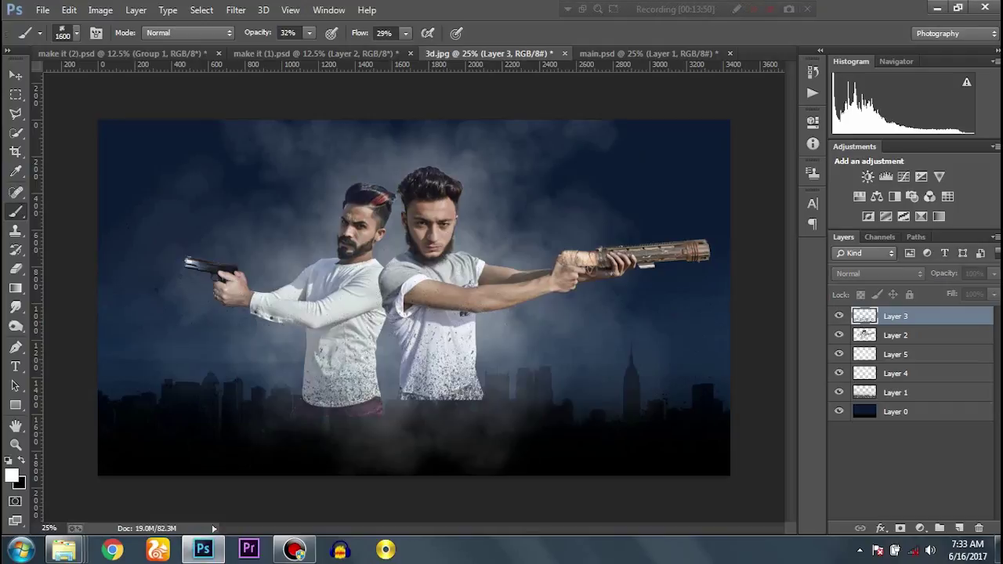
pyautogui.press('e')
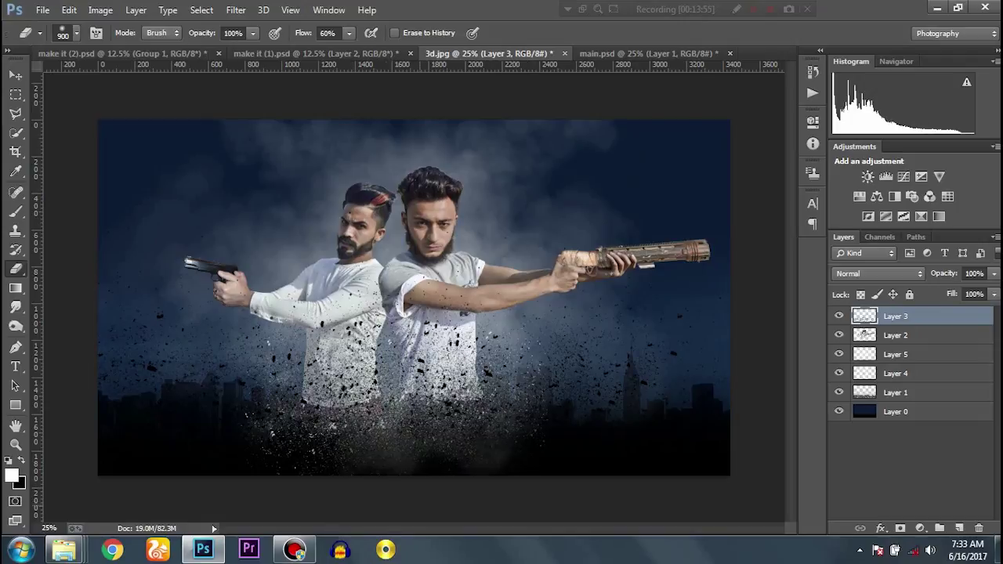
pyautogui.click(152, 369)
pyautogui.click(210, 428)
pyautogui.press('[')
pyautogui.press('[')
pyautogui.press('[')
pyautogui.moveTo(345, 326); pyautogui.dragTo(395, 364)
pyautogui.click(387, 375)
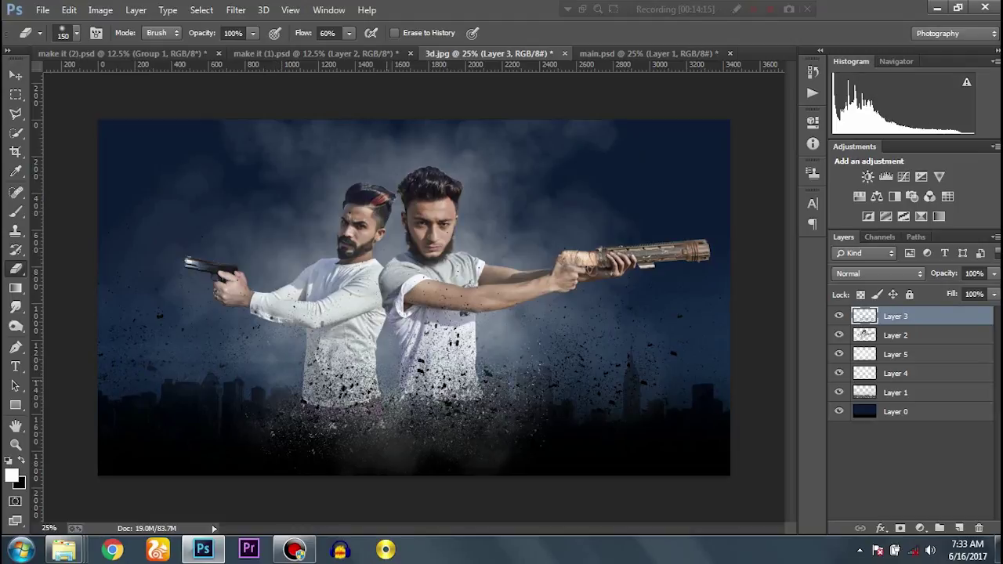
pyautogui.scroll(1, 400, 330)
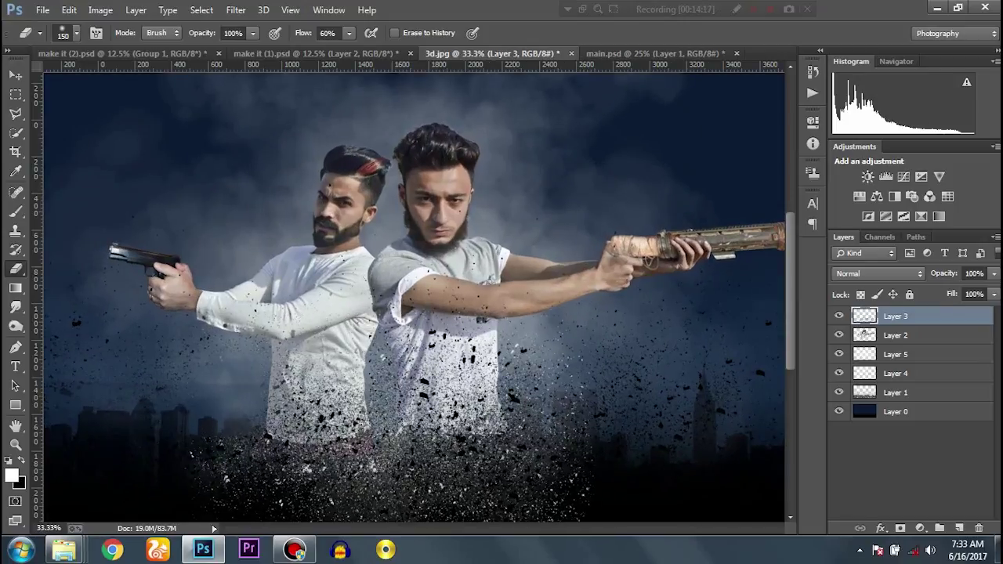
pyautogui.scroll(-1, 400, 330)
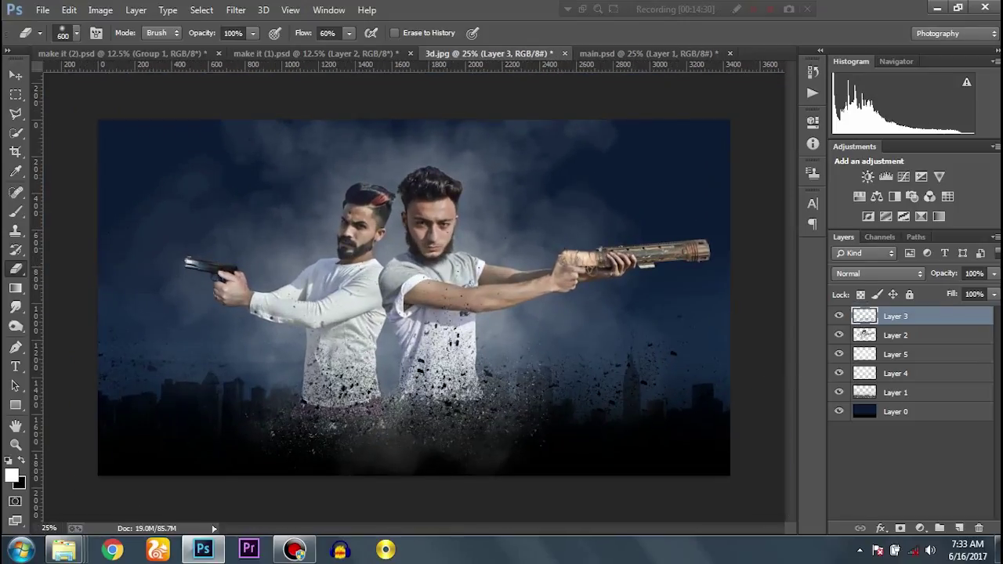
# - Add Layer 6 above Layer 5 and dab soft white fog around both guns with a 900 px brush
pyautogui.click(896, 373)
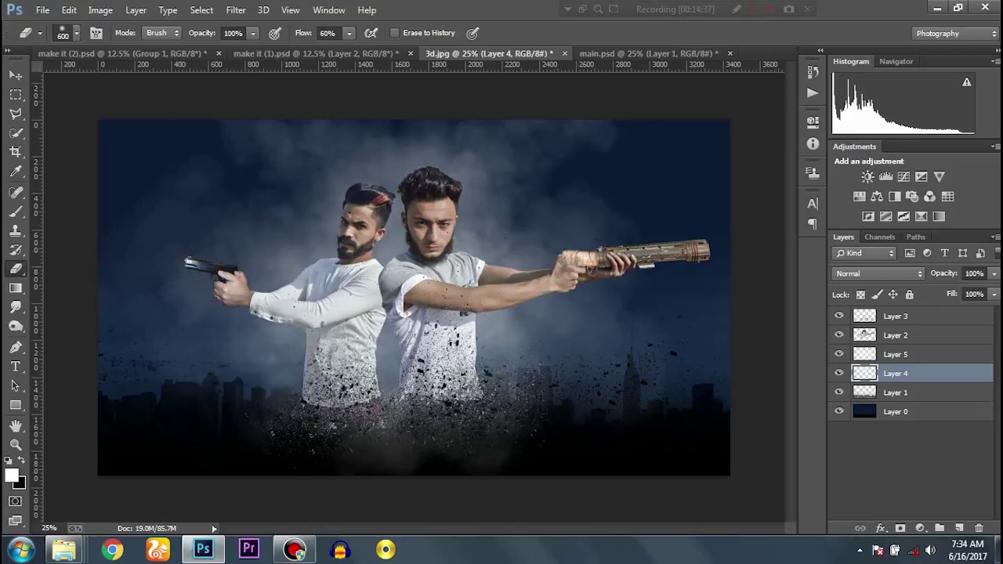
pyautogui.click(896, 355)
pyautogui.click(960, 528)
pyautogui.press('b')
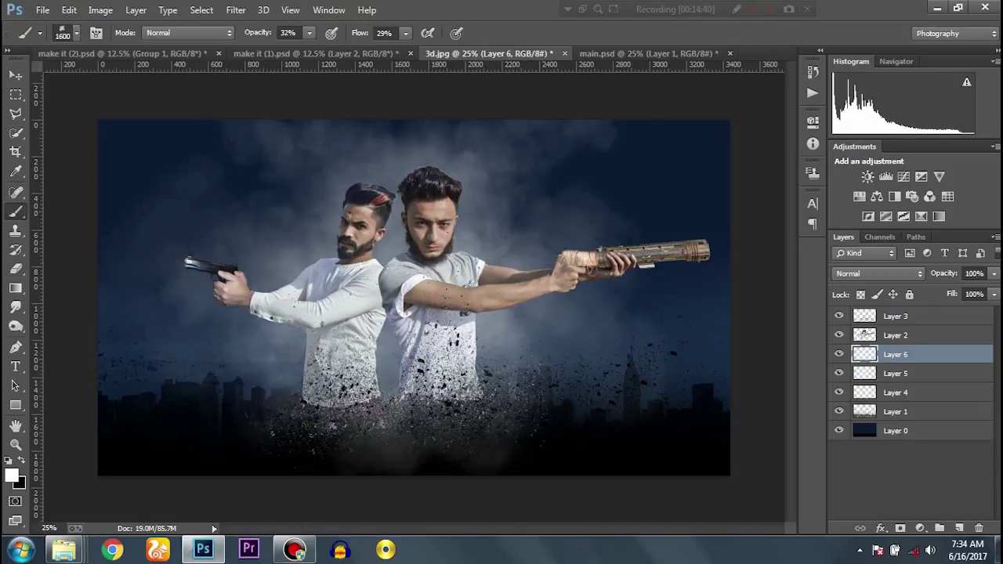
pyautogui.press('[')
pyautogui.press('[')
pyautogui.press('[')
pyautogui.press('[')
pyautogui.press('[')
pyautogui.press('[')
pyautogui.click(685, 253)
pyautogui.click(614, 265)
pyautogui.click(639, 263)
pyautogui.click(165, 262)
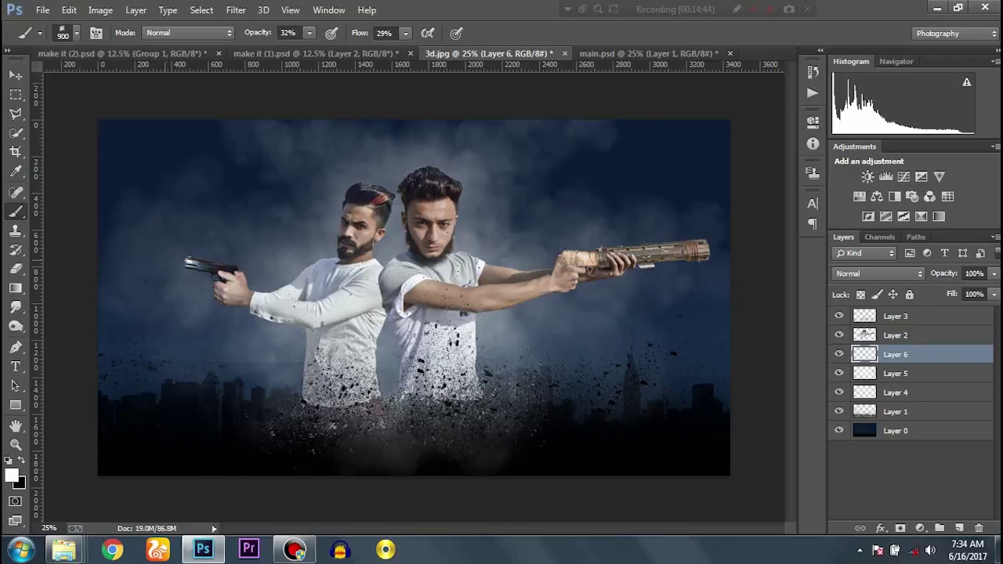
pyautogui.click(266, 347)
pyautogui.click(267, 345)
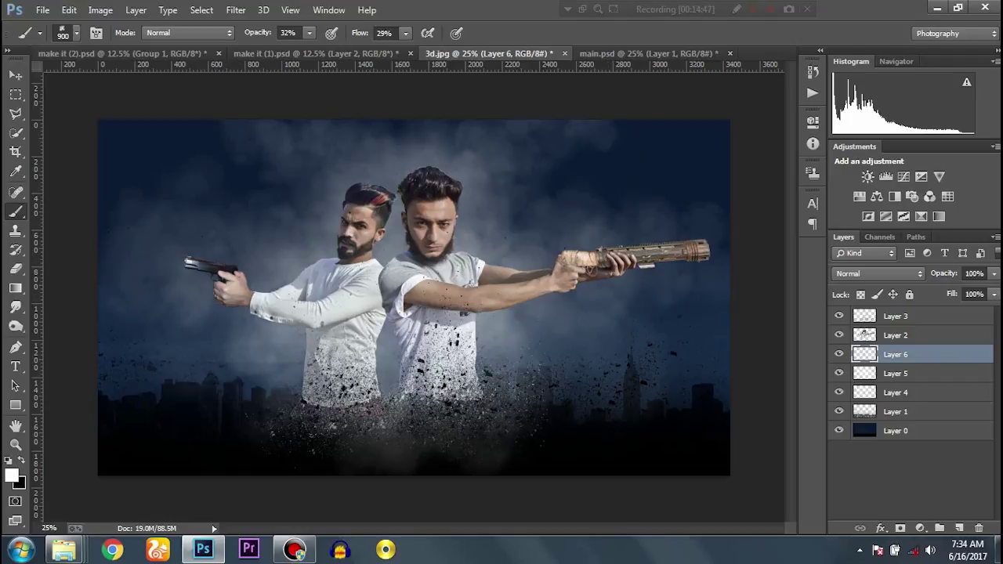
pyautogui.keyDown('ctrl'); pyautogui.click(896, 373); pyautogui.keyUp('ctrl')
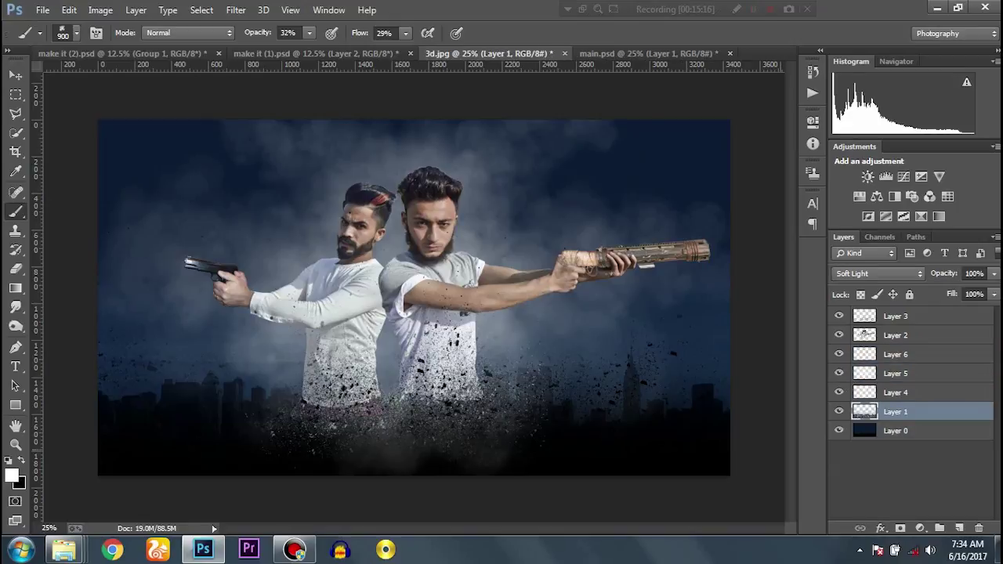
# - Scale the Soft Light skyline layer to about 120%, commit, and drag it slightly right and up
pyautogui.hotkey('ctrl', 't')
pyautogui.moveTo(734, 207); pyautogui.dragTo(817, 163)
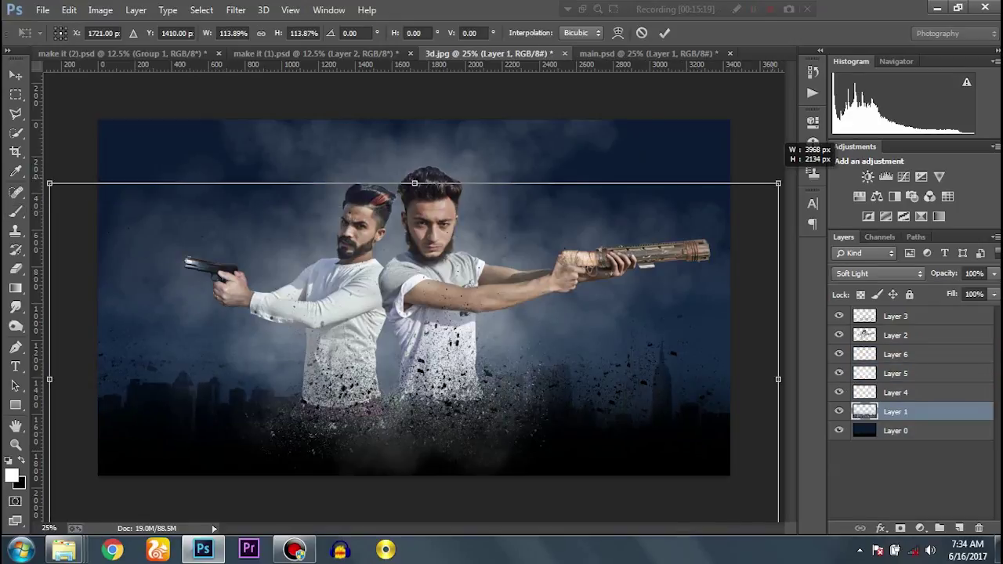
pyautogui.moveTo(776, 239); pyautogui.dragTo(720, 239)
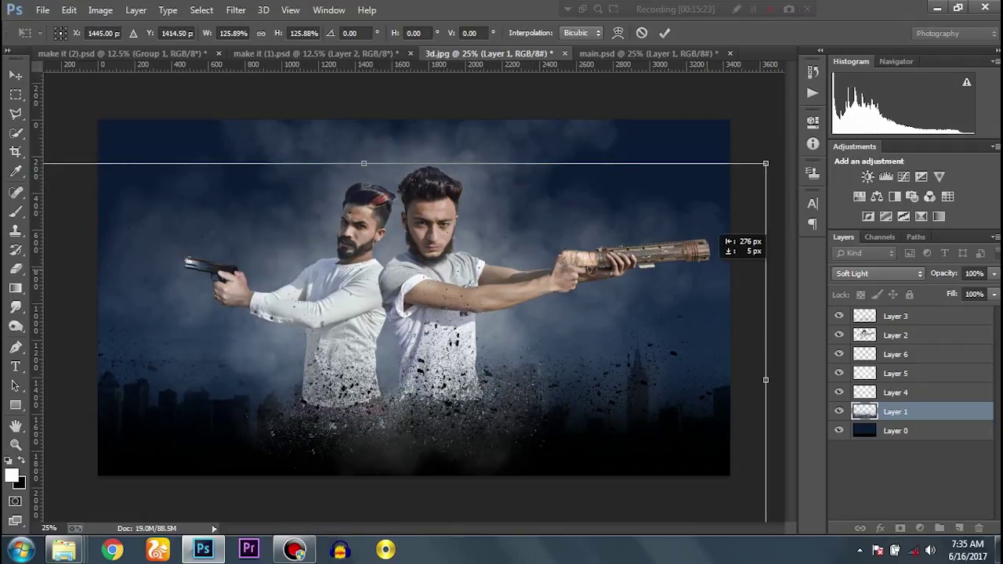
pyautogui.moveTo(719, 237); pyautogui.dragTo(721, 231)
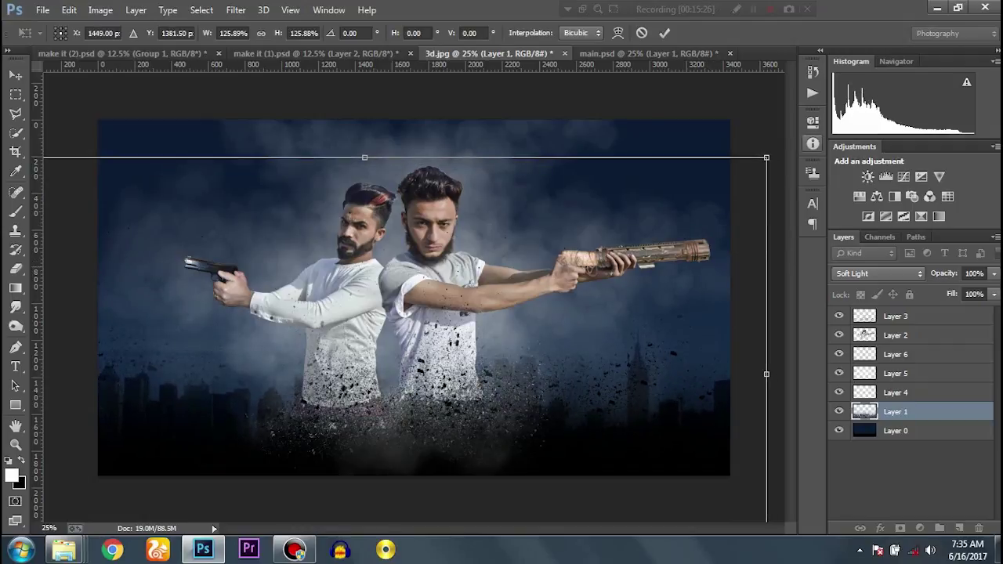
pyautogui.moveTo(766, 158); pyautogui.dragTo(748, 169)
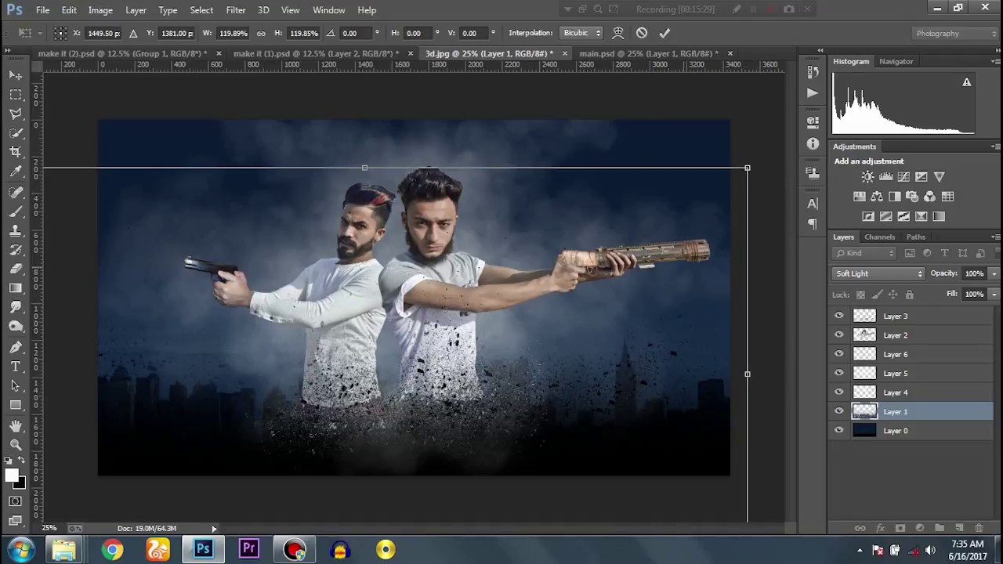
pyautogui.moveTo(720, 235); pyautogui.dragTo(729, 229)
pyautogui.press('b')
pyautogui.press('Return')
pyautogui.press('v')
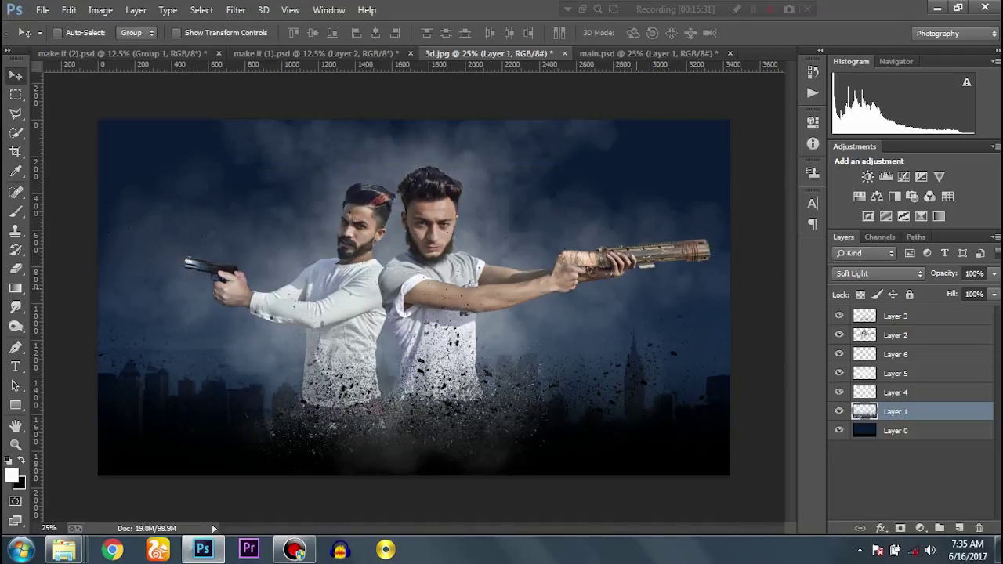
pyautogui.moveTo(650, 261); pyautogui.dragTo(679, 253)
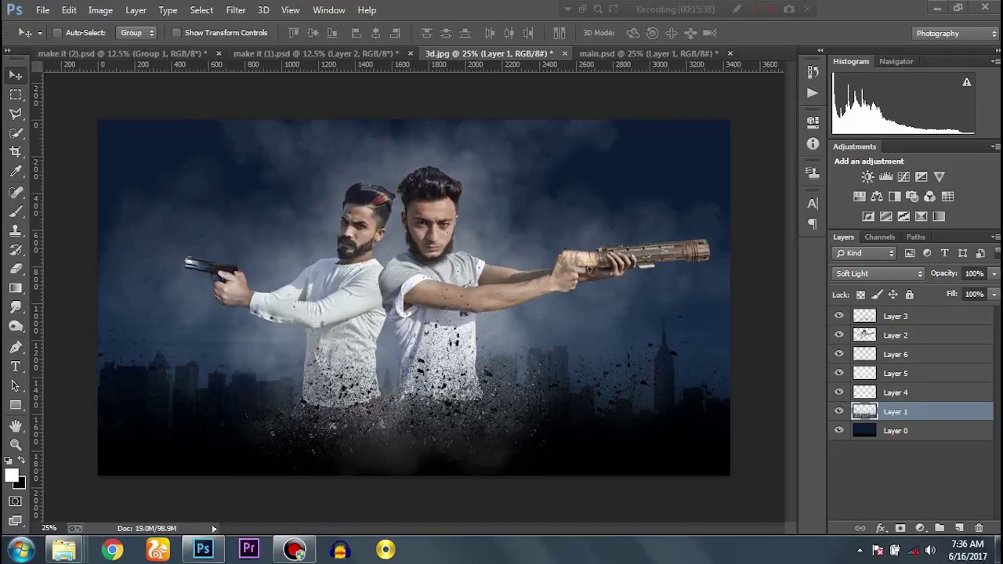
pyautogui.press('e')
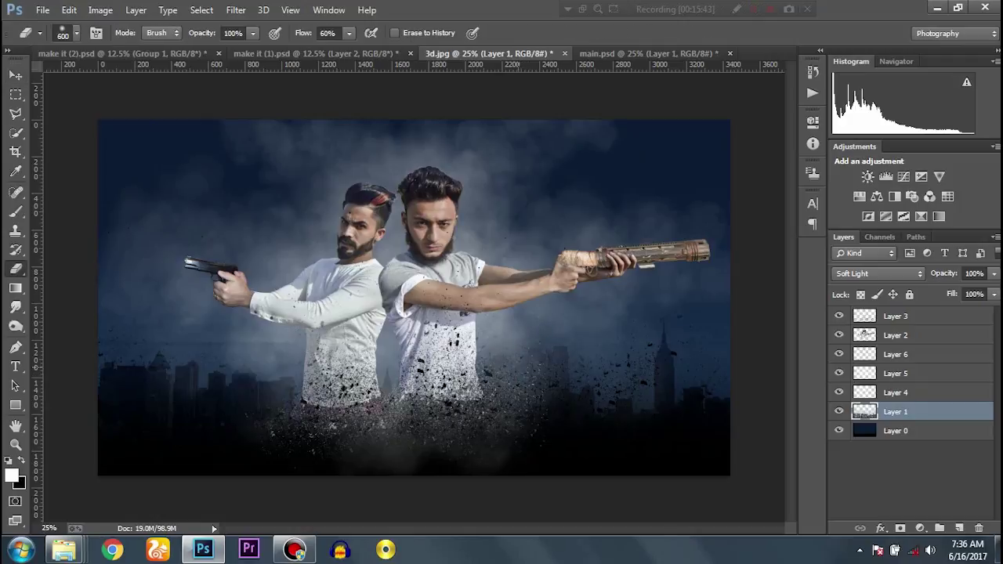
# - Stamp black particle-brush debris on Layer 3 at 1800 px, 100% opacity and 58% flow
pyautogui.click(896, 316)
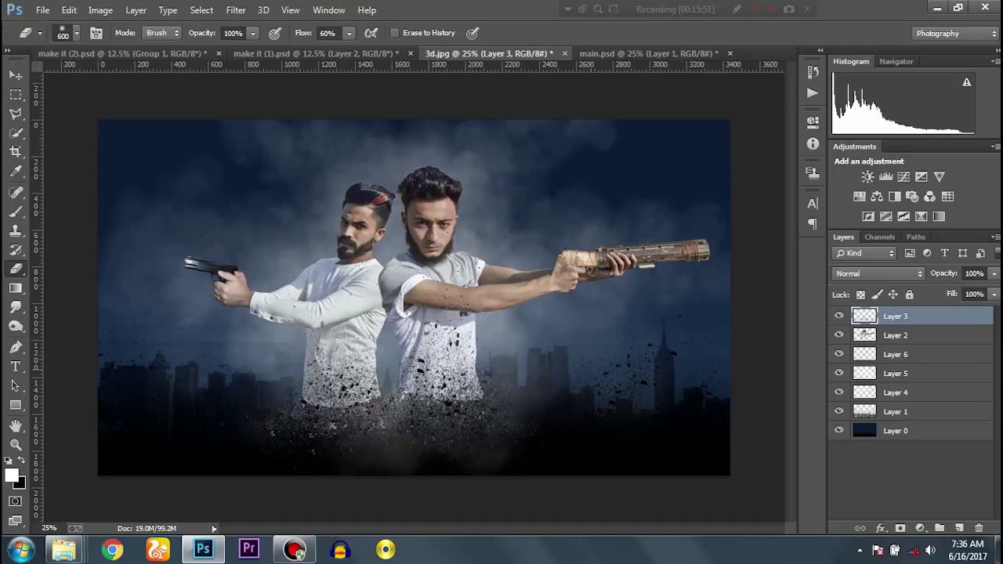
pyautogui.press('b')
pyautogui.rightClick(306, 240)
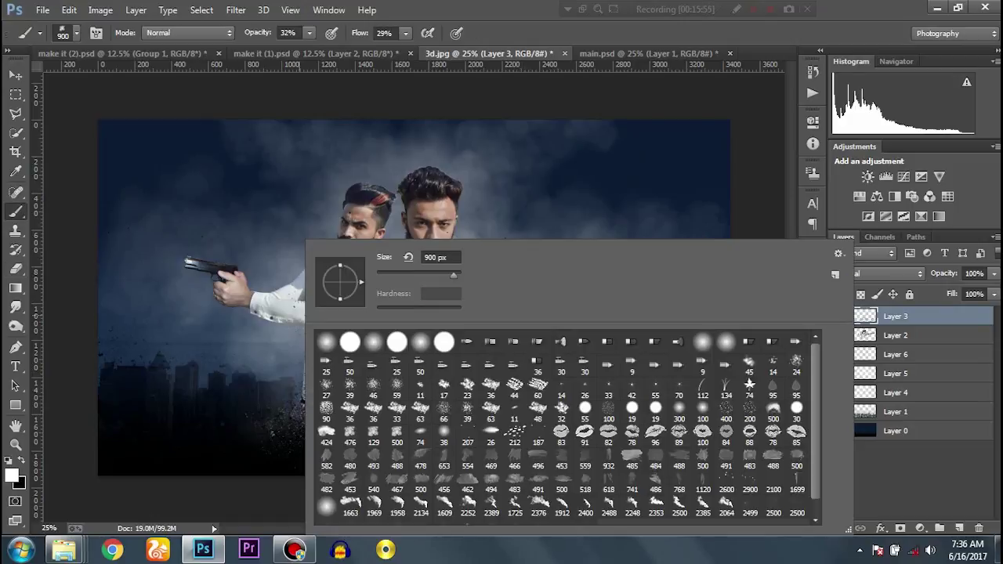
pyautogui.press('Escape')
pyautogui.press('x')
pyautogui.press('[')
pyautogui.press('[')
pyautogui.press('[')
pyautogui.press('[')
pyautogui.press('[')
pyautogui.press('[')
pyautogui.press('[')
pyautogui.press('[')
pyautogui.press('[')
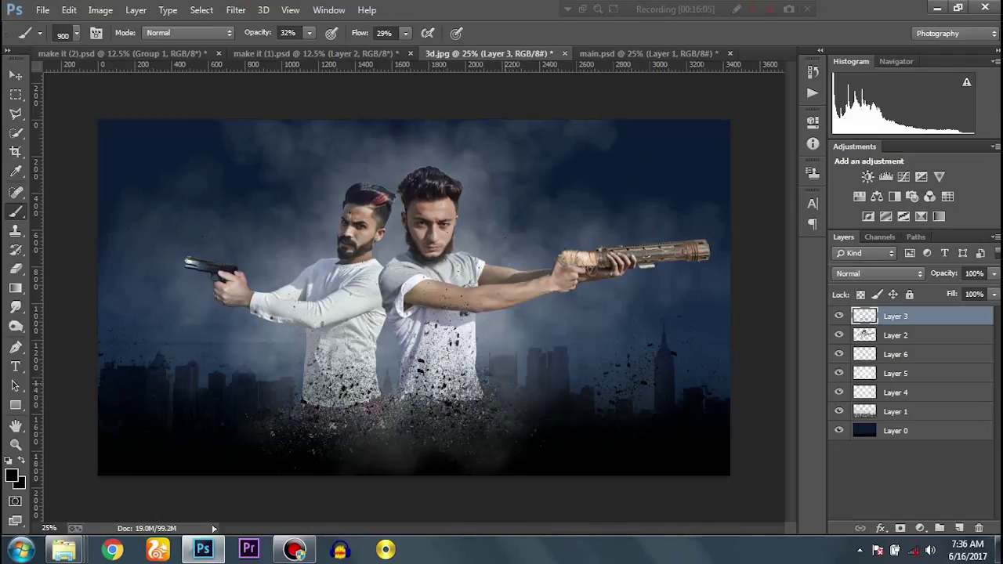
pyautogui.press(']')
pyautogui.press(']')
pyautogui.hotkey('shift', '5')
pyautogui.hotkey('shift', '8')
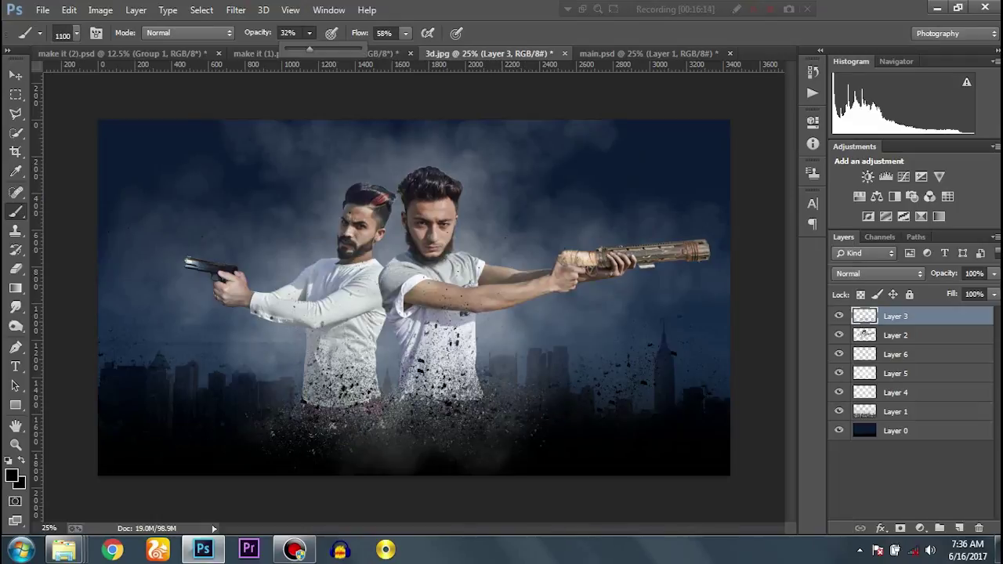
pyautogui.press('0')
pyautogui.press(']')
pyautogui.press(']')
pyautogui.press(']')
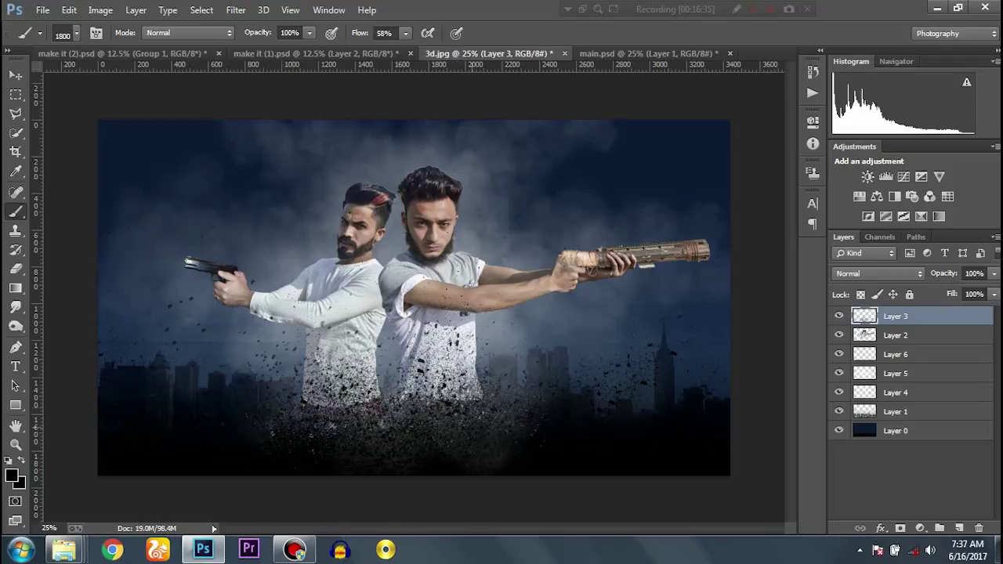
pyautogui.press('e')
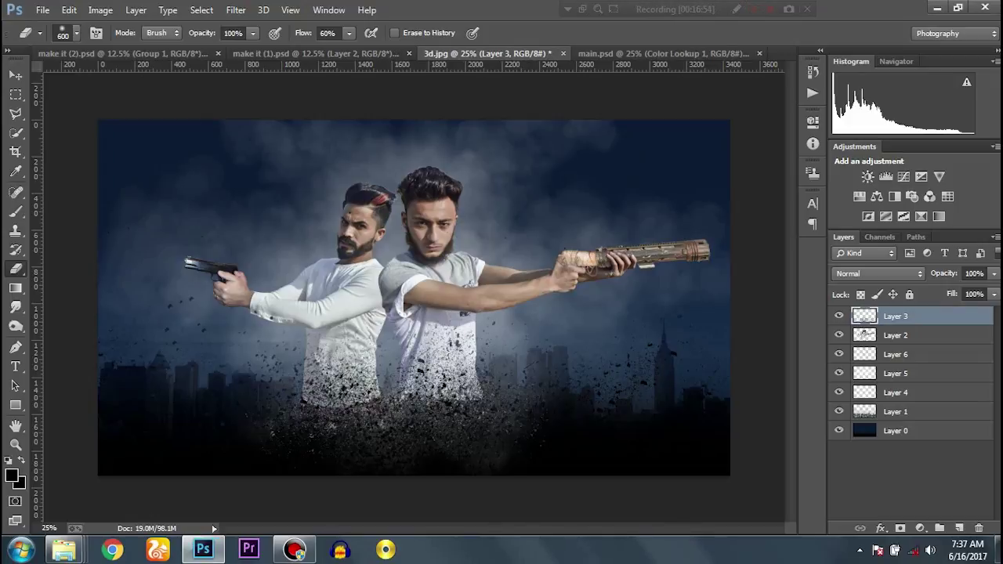
# - Add a Color Lookup adjustment layer using the HorrorBlue.3DL look and reduce its opacity
pyautogui.click(921, 529)
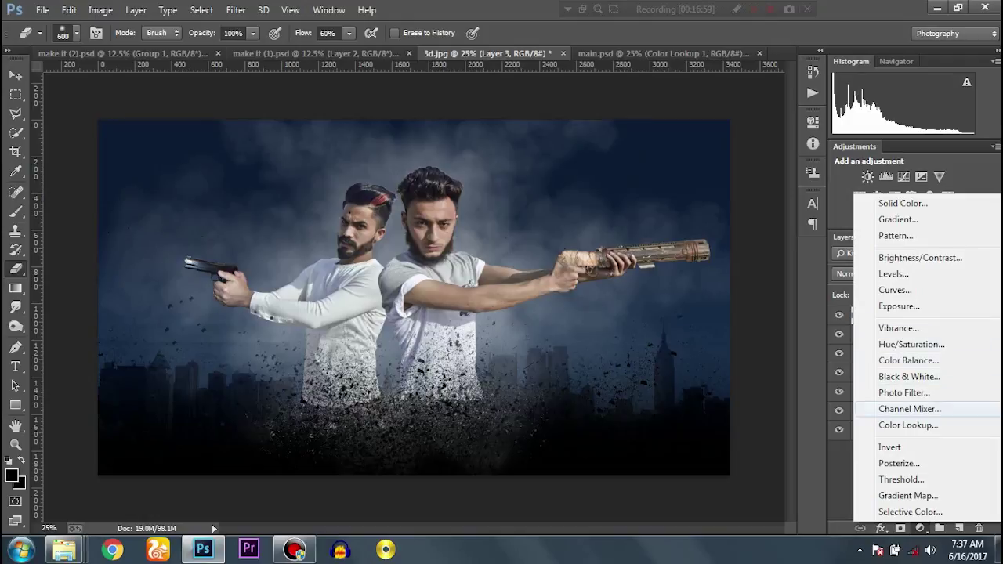
pyautogui.click(909, 425)
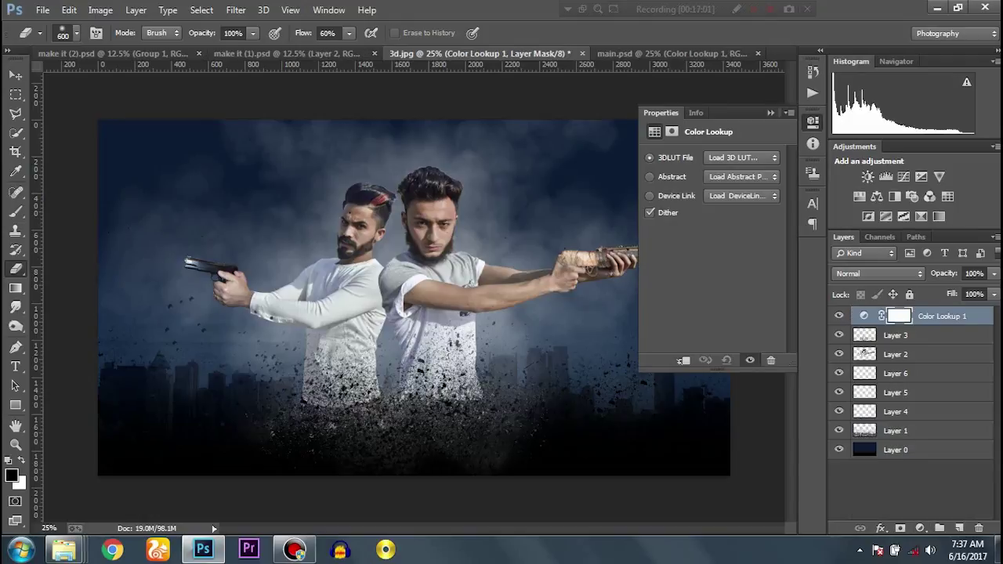
pyautogui.click(742, 158)
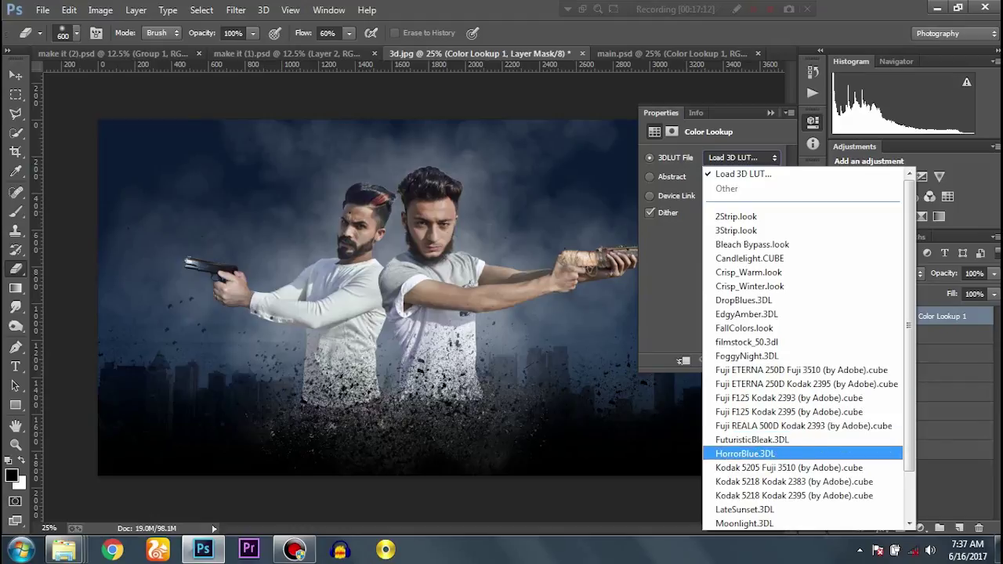
pyautogui.click(752, 440)
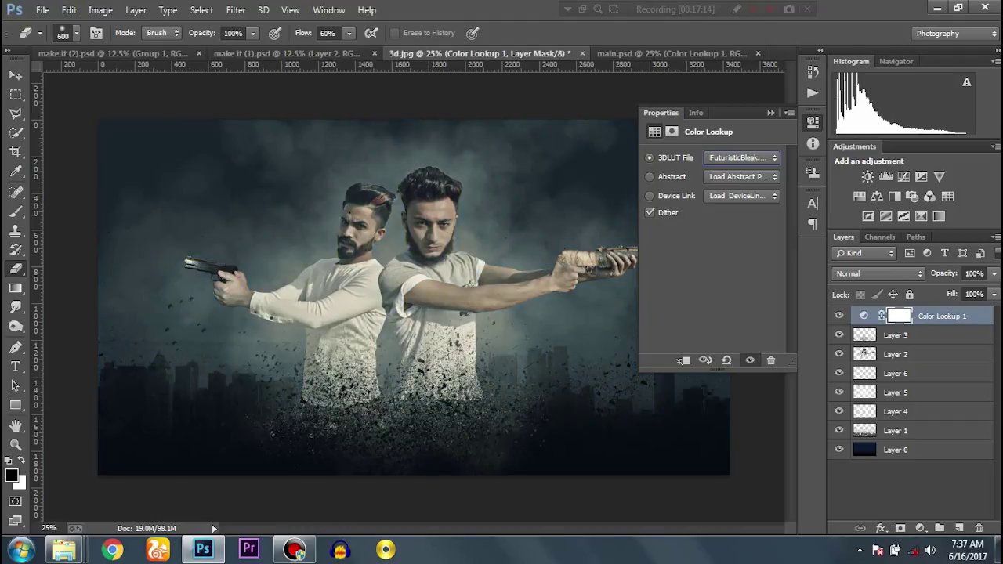
pyautogui.click(741, 157)
pyautogui.click(752, 396)
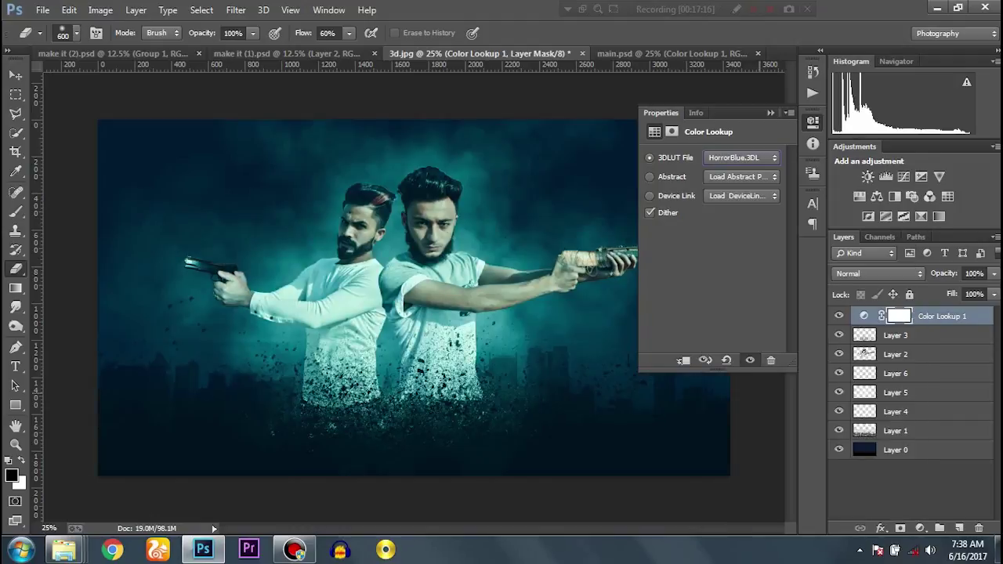
pyautogui.click(771, 113)
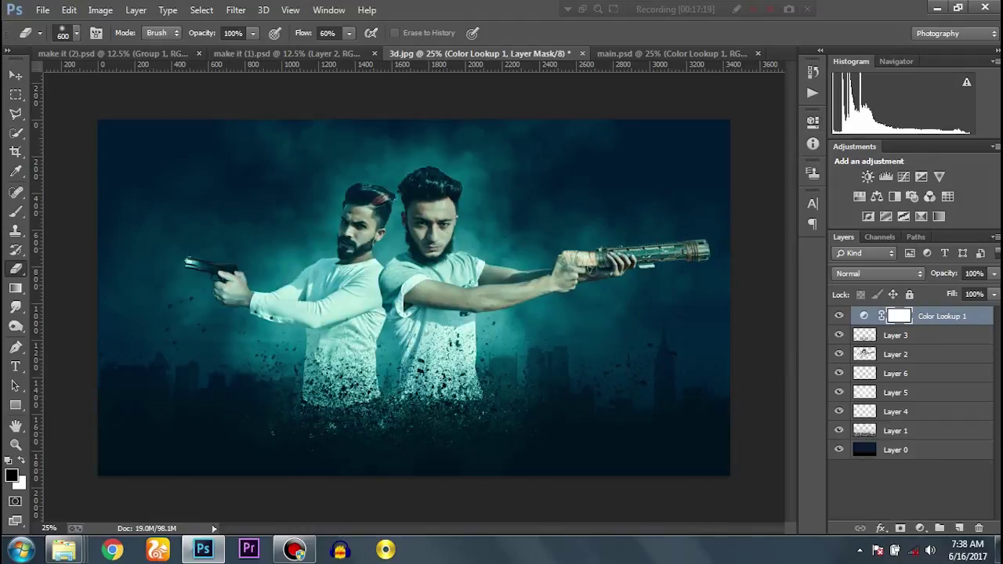
pyautogui.click(973, 273)
pyautogui.write('83')
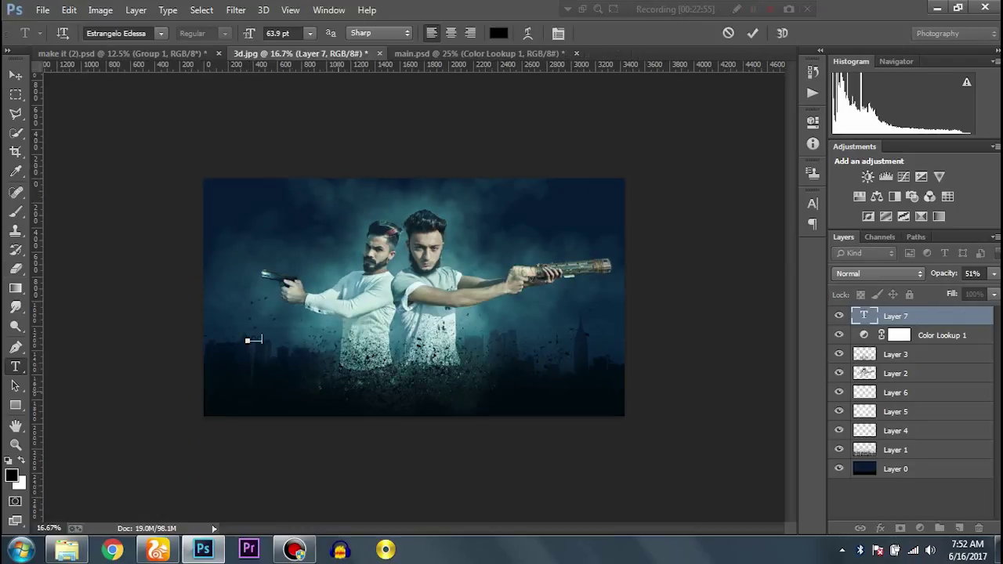
# - Paste the LOOPER title, enlarge it to about 477 pt and track it to 460
pyautogui.write('LOOPER')
pyautogui.hotkey('ctrl', 'a')
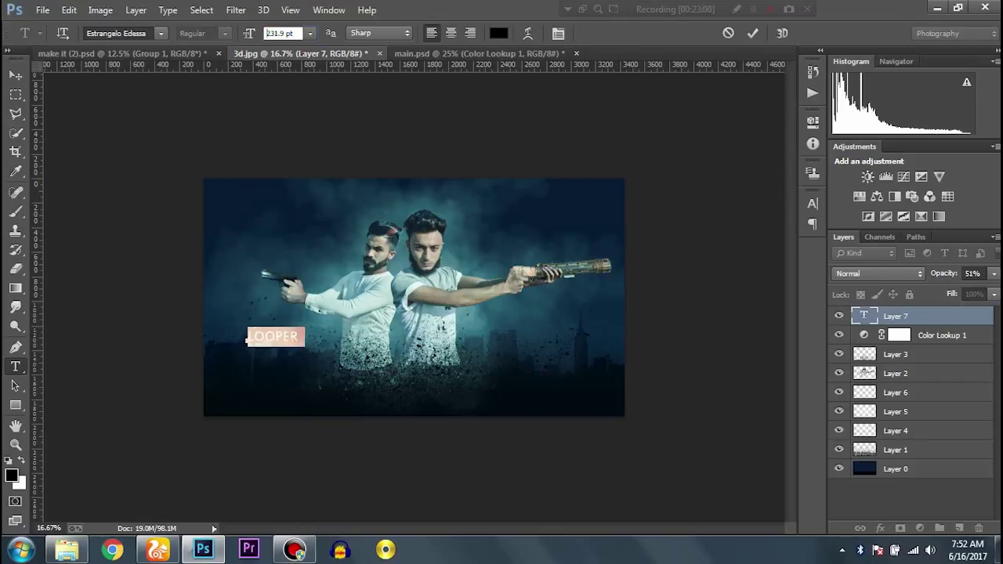
pyautogui.moveTo(248, 33); pyautogui.dragTo(344, 33)
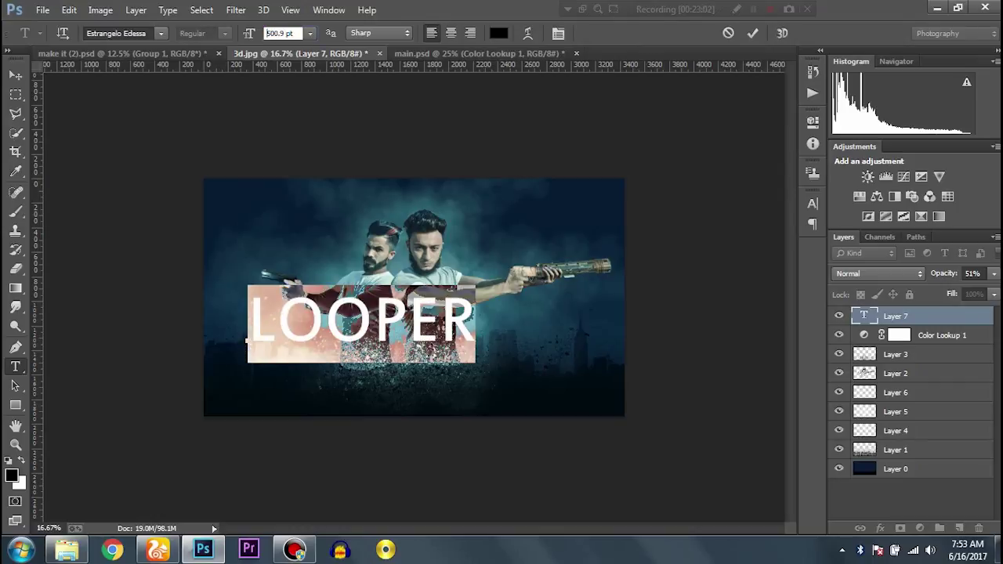
pyautogui.click(558, 33)
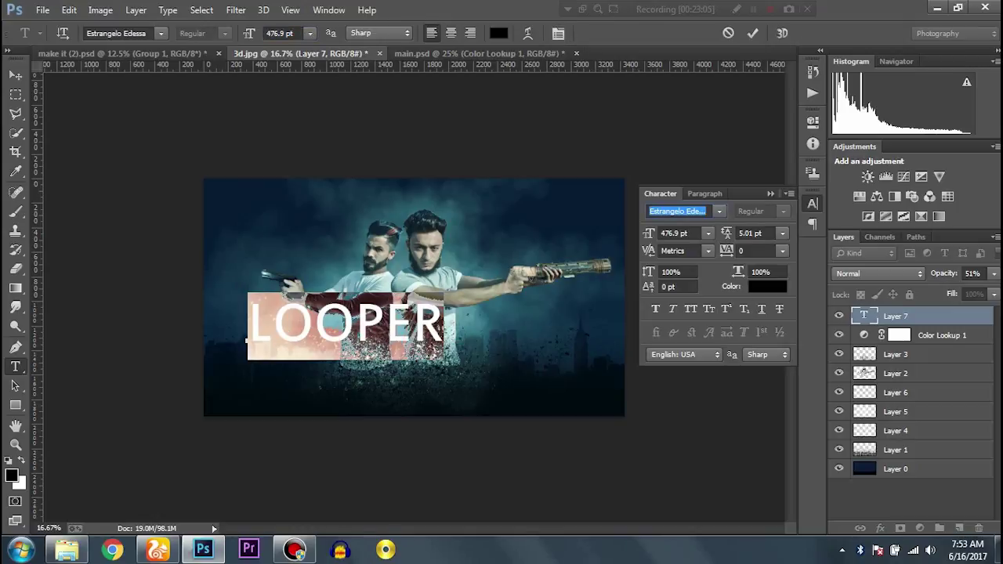
pyautogui.moveTo(727, 250); pyautogui.dragTo(815, 250)
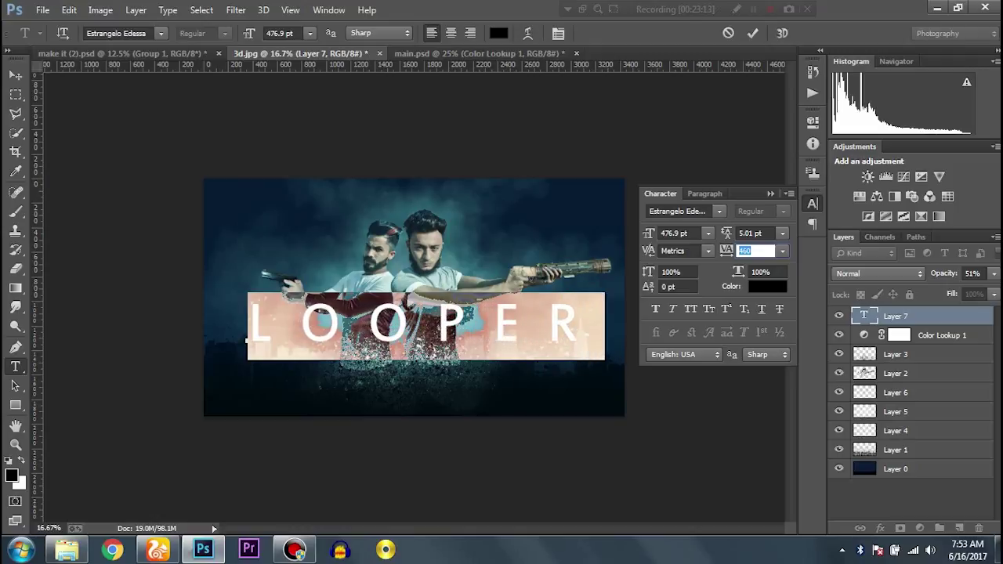
pyautogui.click(753, 33)
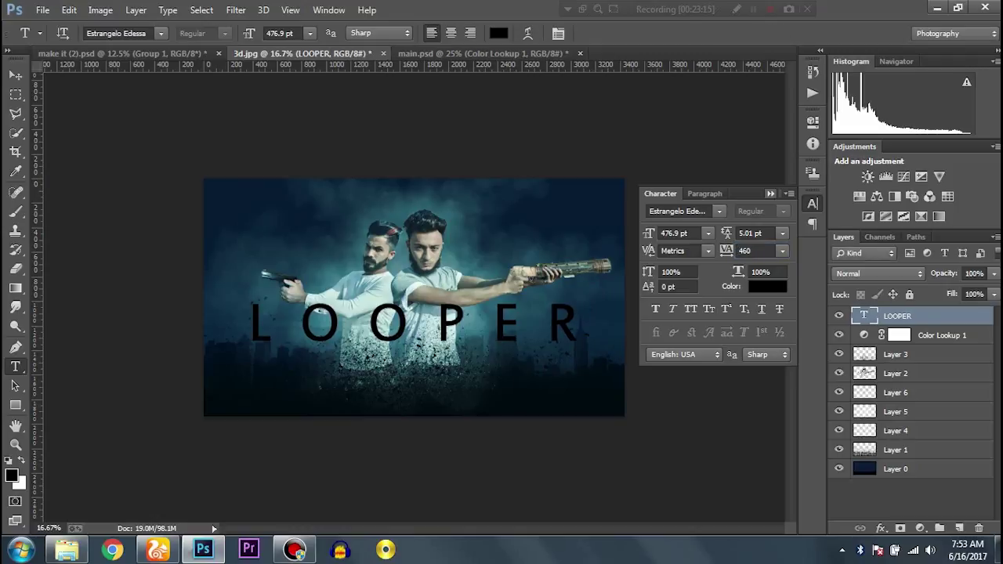
# - Colour all the LOOPER letters white (#ffffff)
pyautogui.click(246, 340)
pyautogui.hotkey('ctrl', 'a')
pyautogui.click(498, 33)
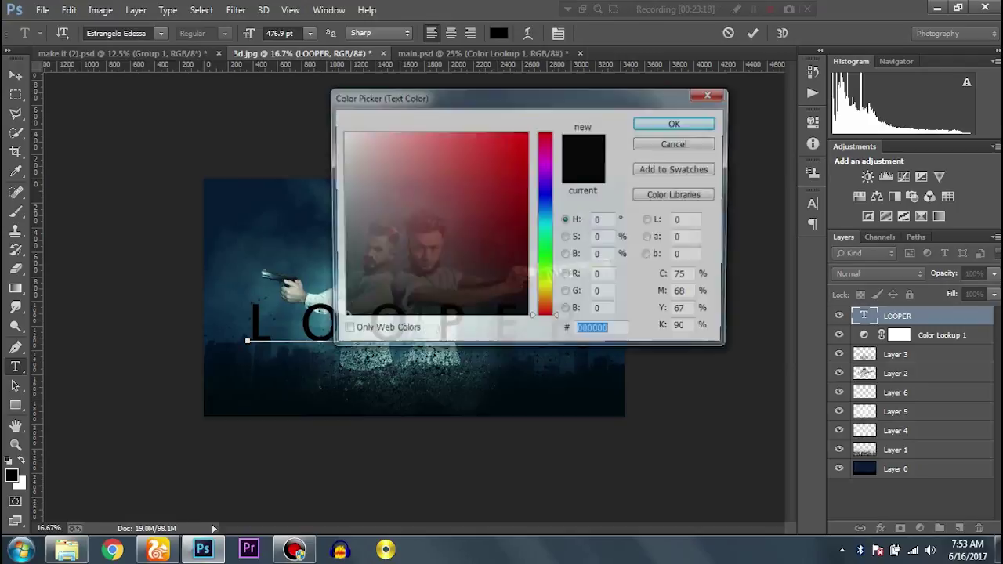
pyautogui.write('ffffff')
pyautogui.click(706, 123)
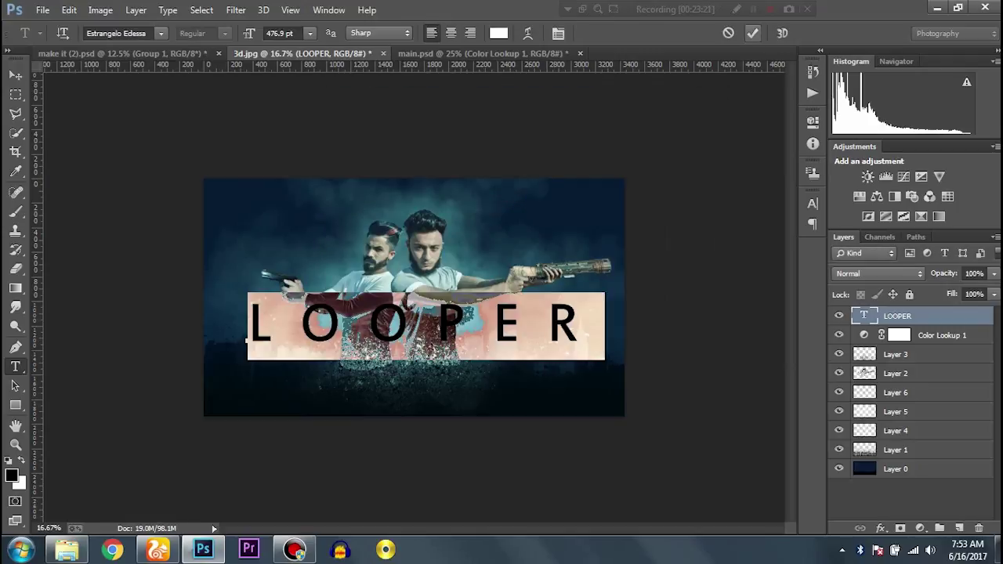
# - Move the men and their particle layers higher up the poster
pyautogui.hotkey('ctrl', 't')
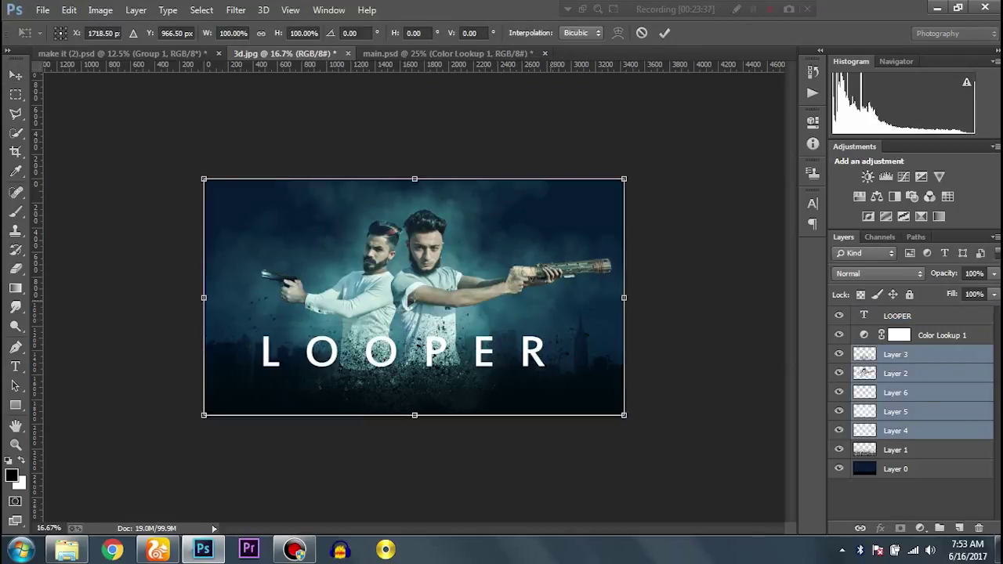
pyautogui.moveTo(563, 273); pyautogui.dragTo(558, 249)
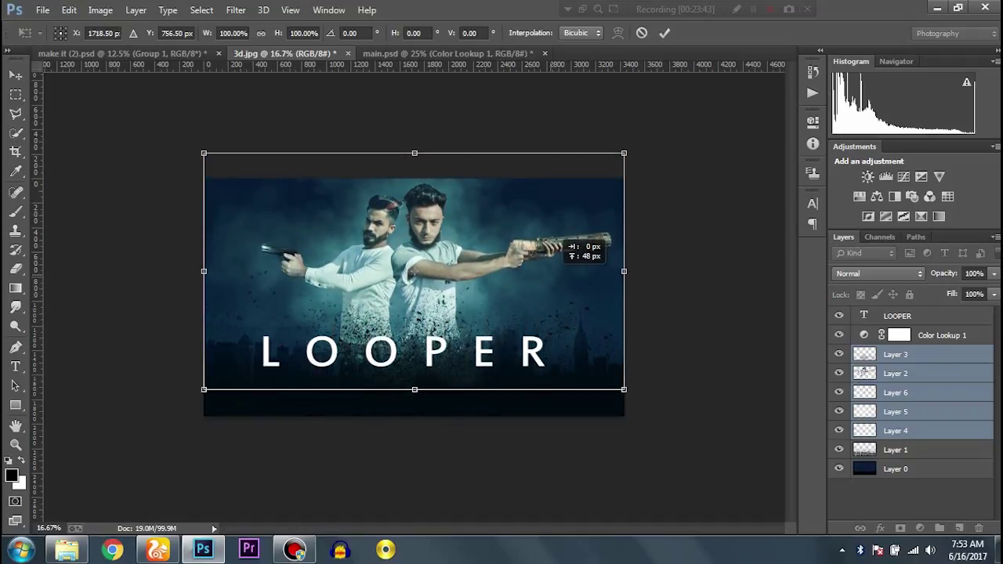
pyautogui.press('Return')
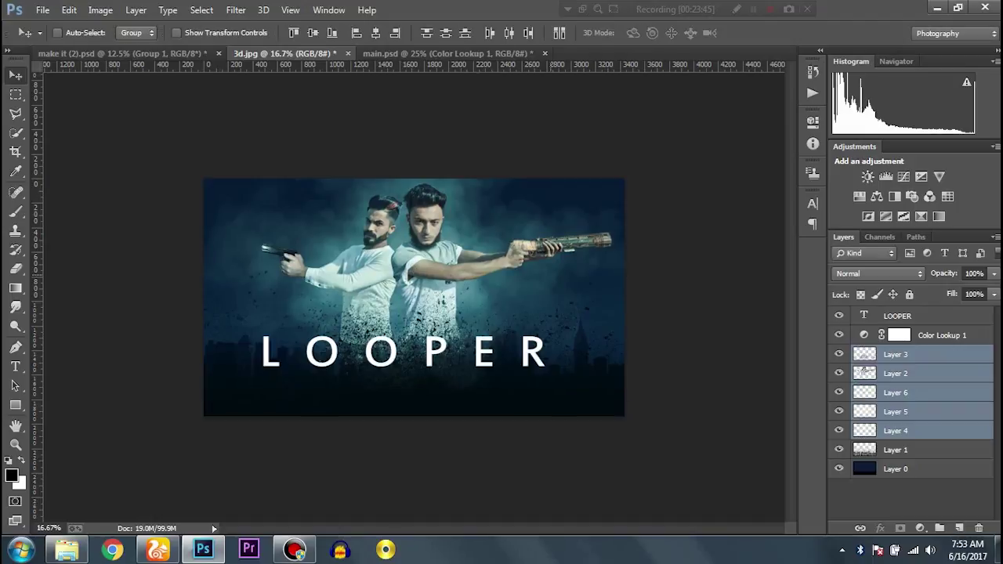
# - Centre the LOOPER title beneath the men and rasterize its type layer
pyautogui.click(897, 316)
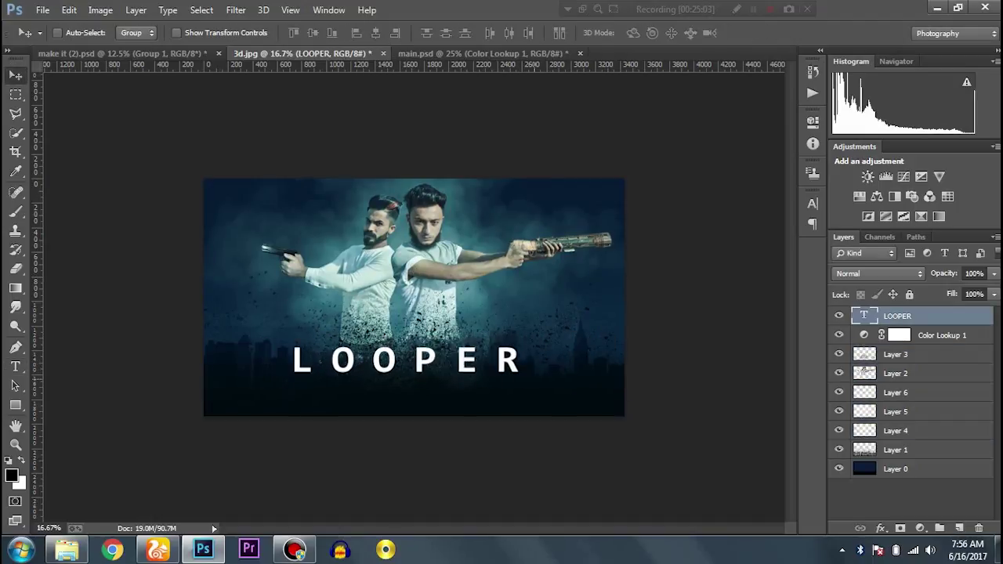
pyautogui.hotkey('shift', 'Right')
pyautogui.hotkey('shift', 'Right')
pyautogui.hotkey('shift', 'Right')
pyautogui.hotkey('shift', 'Right')
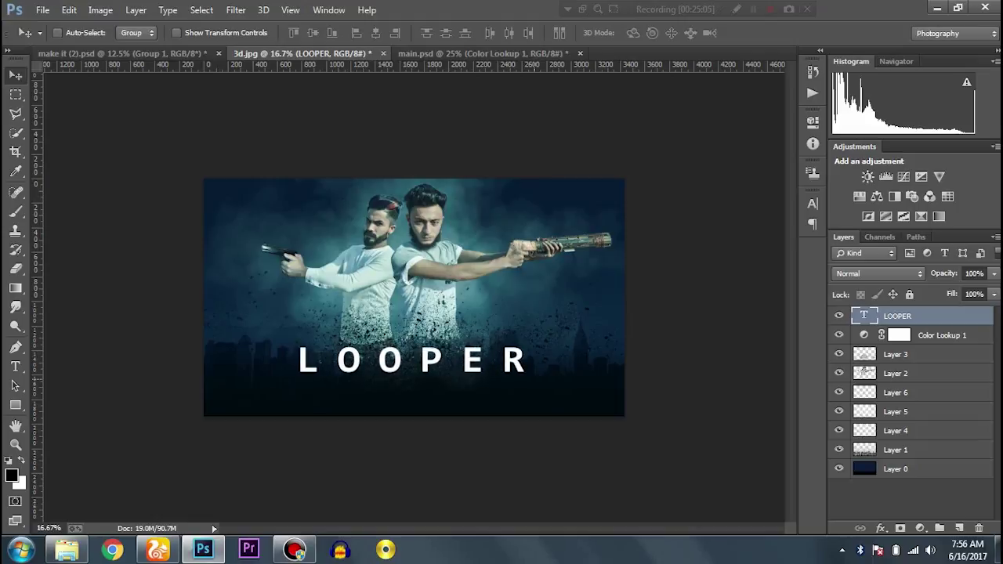
pyautogui.hotkey('shift', 'Left')
pyautogui.hotkey('shift', 'Left')
pyautogui.hotkey('shift', 'Left')
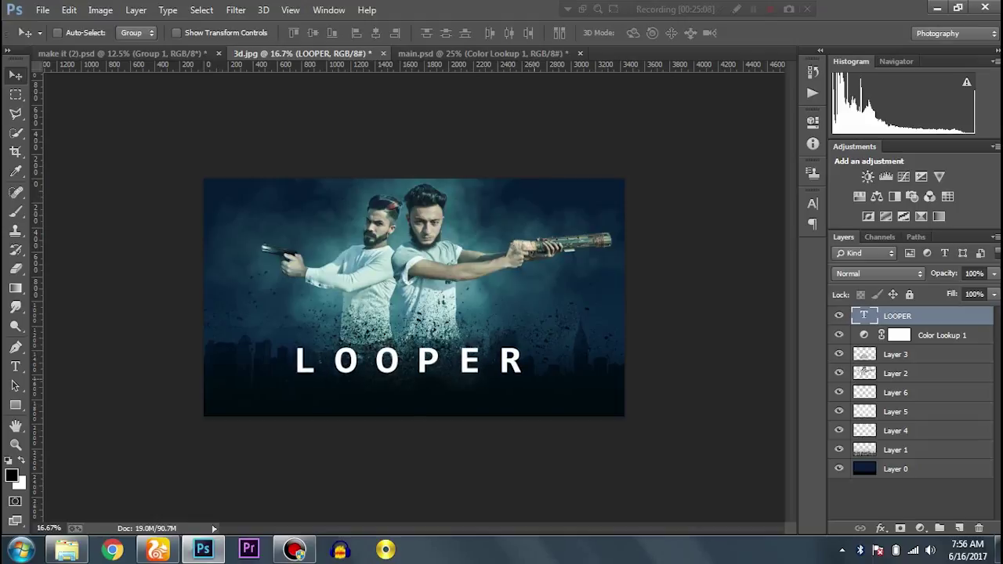
pyautogui.press('b')
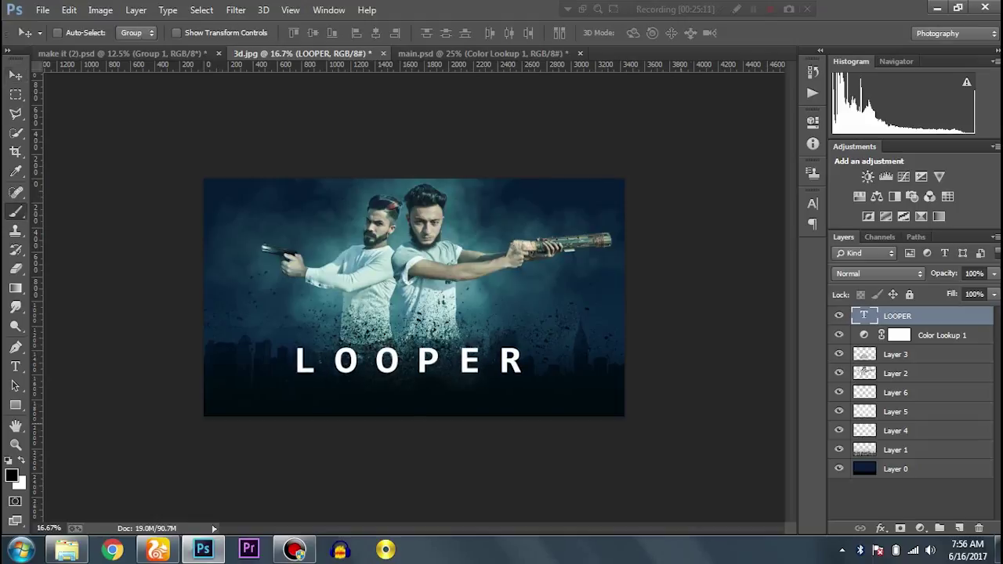
pyautogui.press('Return')
pyautogui.hotkey('ctrl', '+')
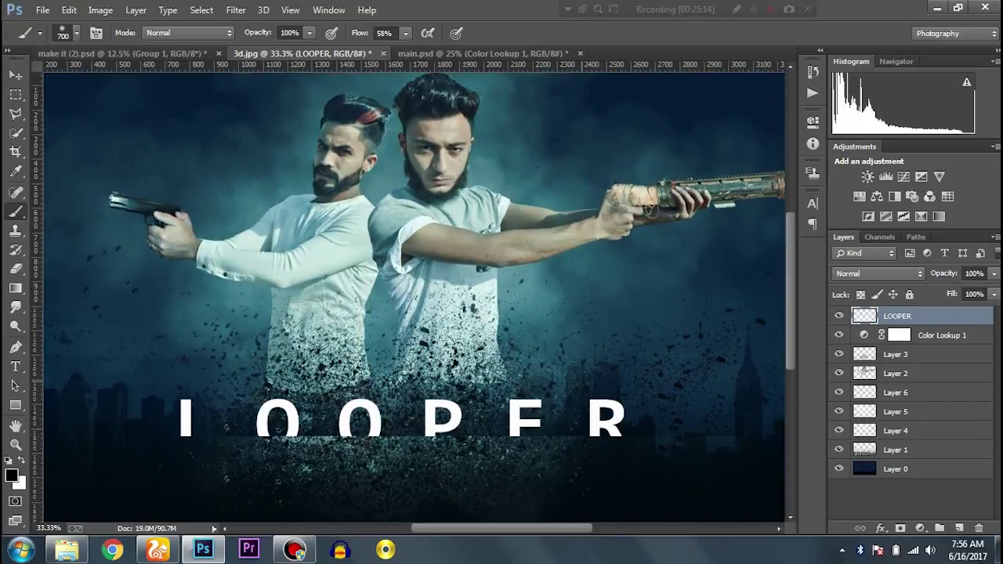
# - Cut a thin horizontal strip out through the LOOPER letters with a rectangular marquee
pyautogui.scroll(-3, 414, 290)
pyautogui.press('m')
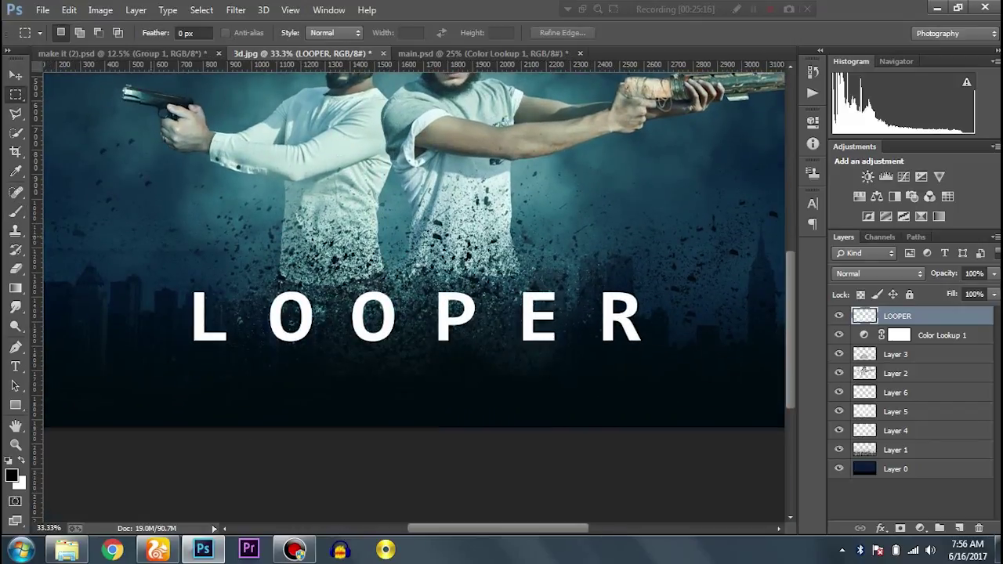
pyautogui.moveTo(190, 304)
pyautogui.mouseDown()
pyautogui.moveTo(683, 310)
pyautogui.moveTo(78, 308)
pyautogui.mouseUp()
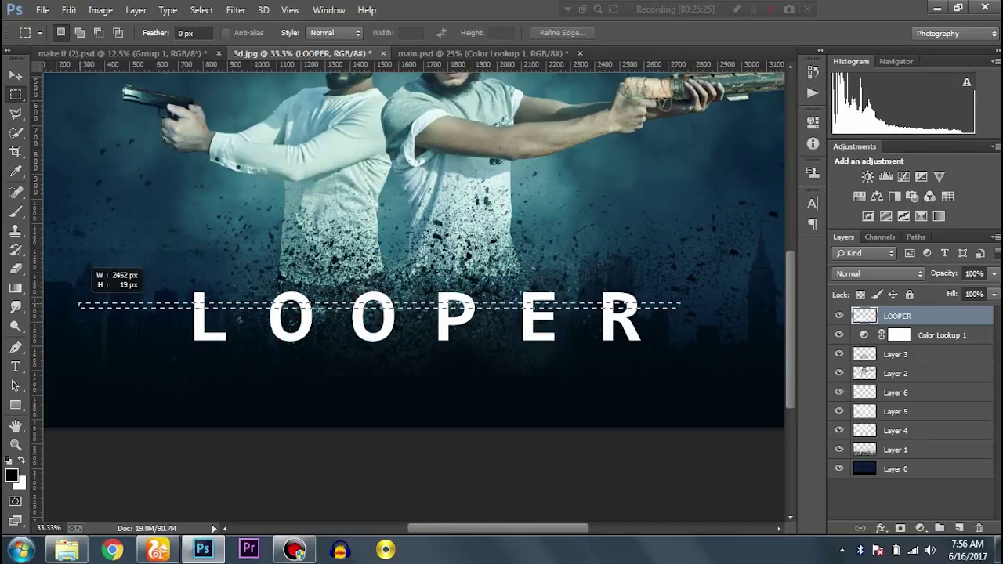
pyautogui.moveTo(78, 308); pyautogui.dragTo(682, 312)
pyautogui.moveTo(680, 311)
pyautogui.mouseDown()
pyautogui.moveTo(681, 302)
pyautogui.moveTo(59, 312)
pyautogui.mouseUp()
pyautogui.hotkey('ctrl', 'd')
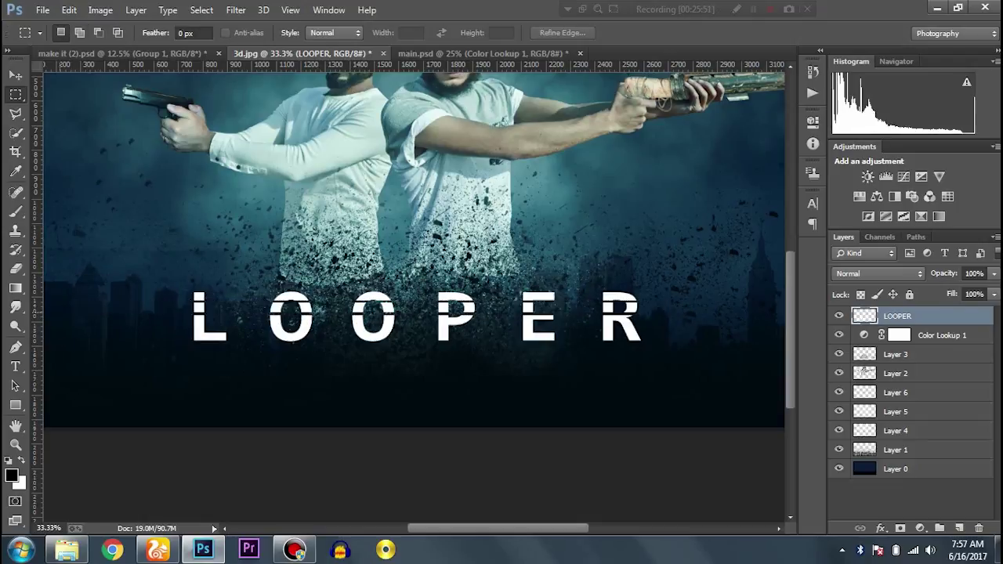
pyautogui.hotkey('ctrl', '0')
pyautogui.hotkey('ctrl', '+')
pyautogui.hotkey('ctrl', '+')
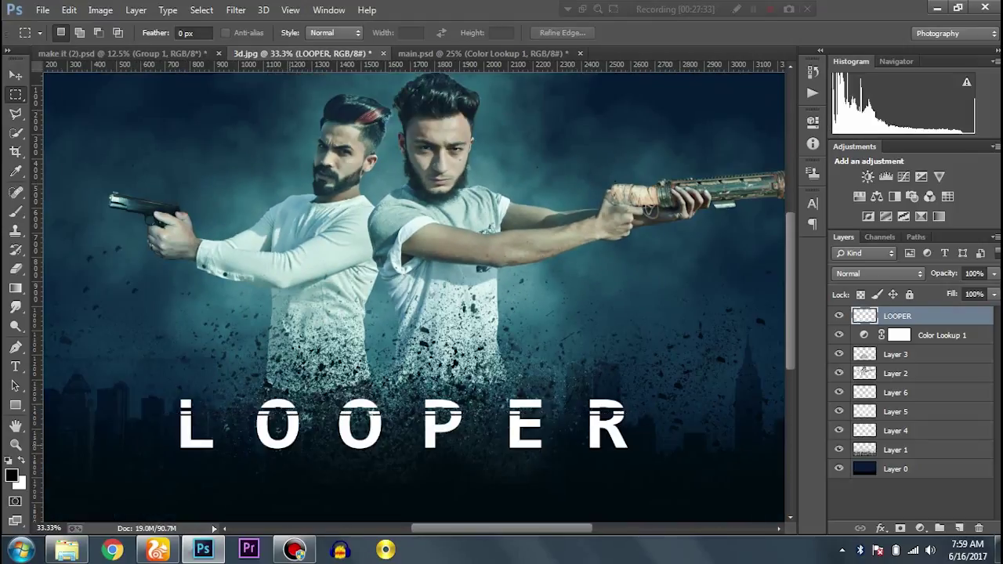
# - Place the lens-flare image, scaled to span the poster, just below the LOOPER title
pyautogui.hotkey('ctrl', '-')
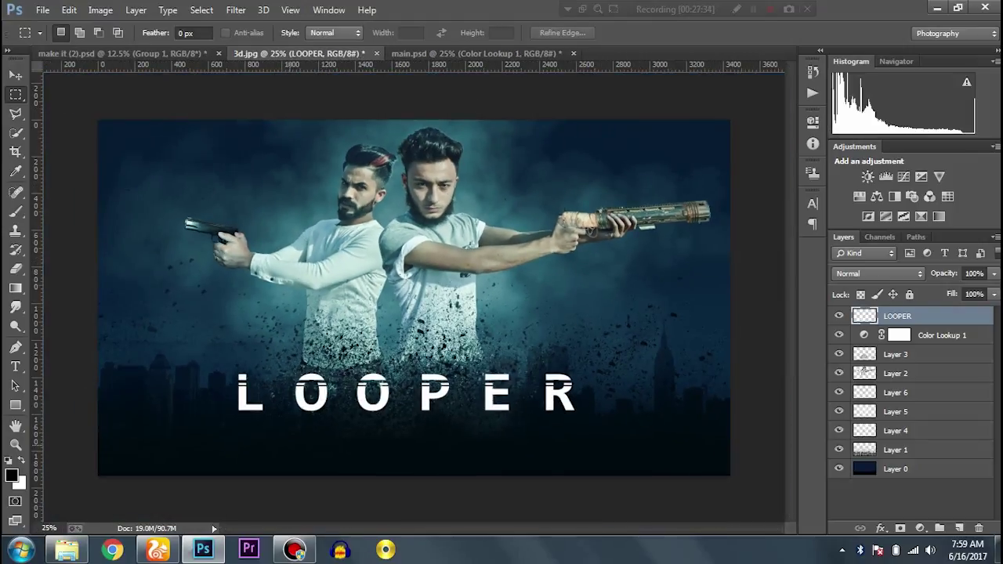
pyautogui.hotkey('ctrl', '-')
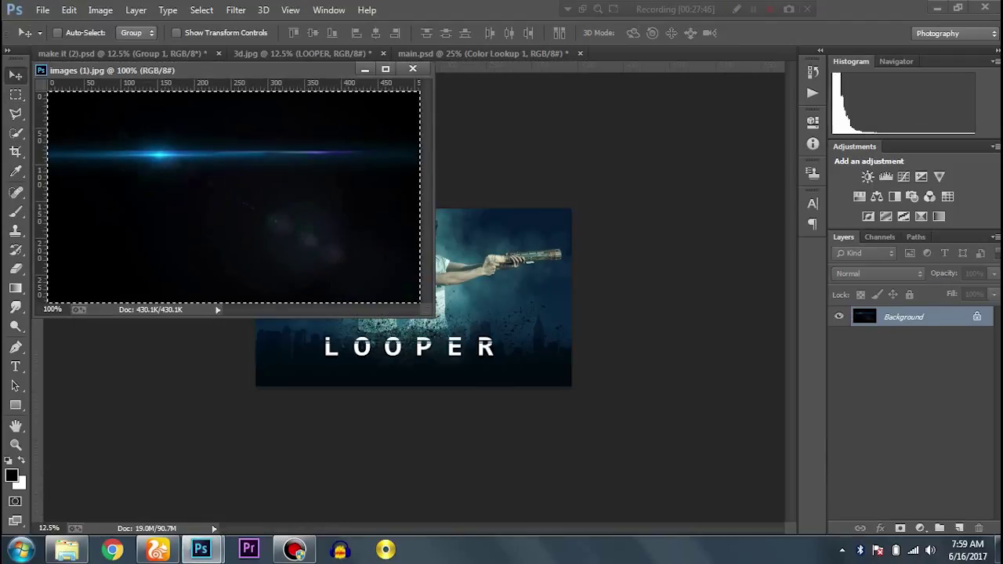
pyautogui.moveTo(235, 196); pyautogui.dragTo(502, 298)
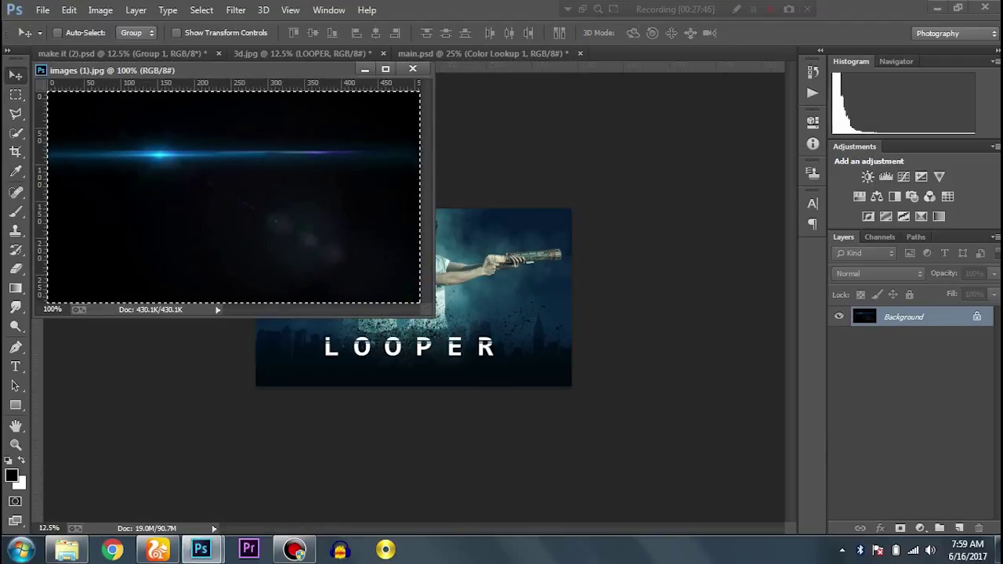
pyautogui.hotkey('ctrl', 't')
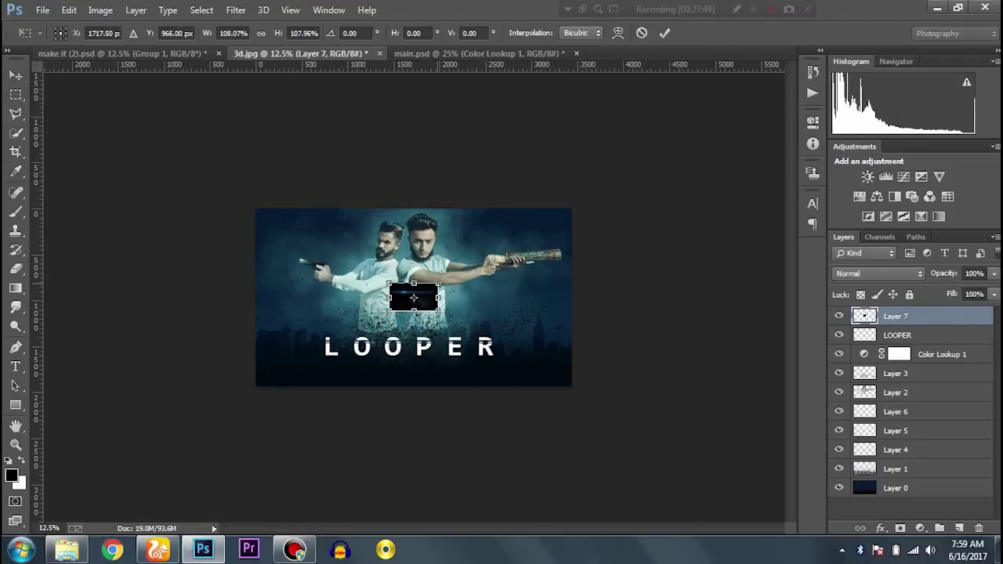
pyautogui.moveTo(437, 285); pyautogui.dragTo(570, 208)
pyautogui.moveTo(414, 297); pyautogui.dragTo(415, 386)
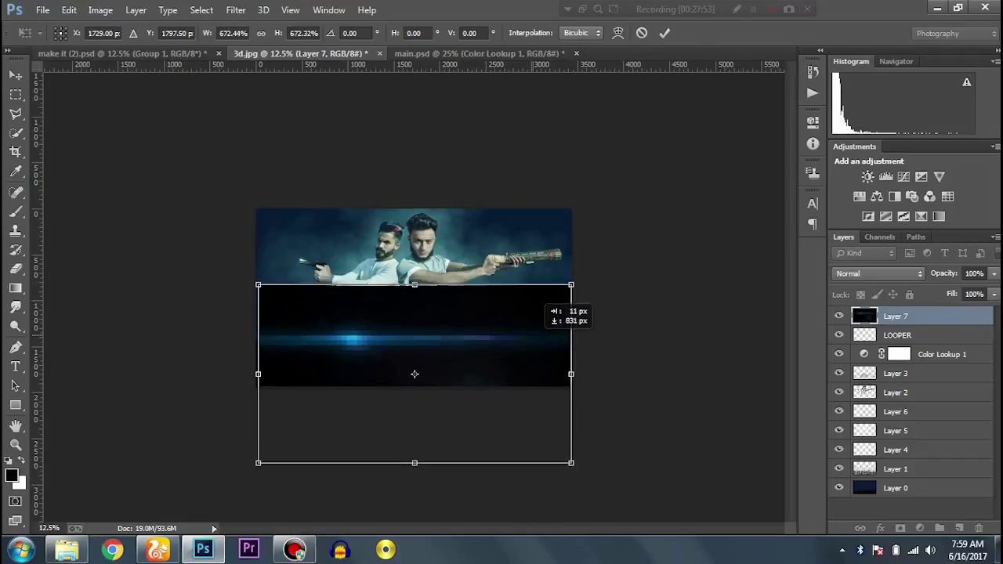
pyautogui.press('Return')
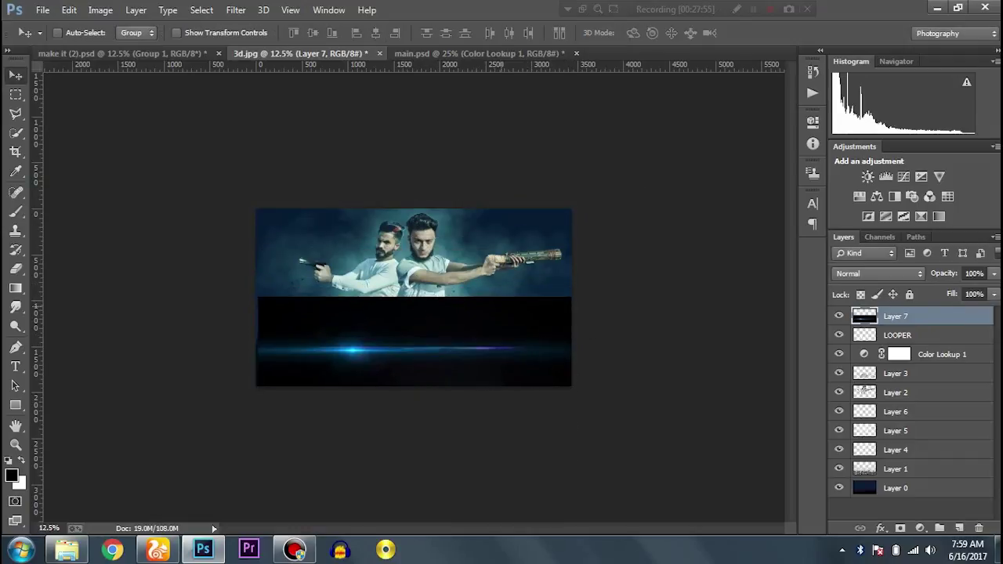
# - Blend the lens flare in Screen mode at 74% opacity
pyautogui.click(878, 273)
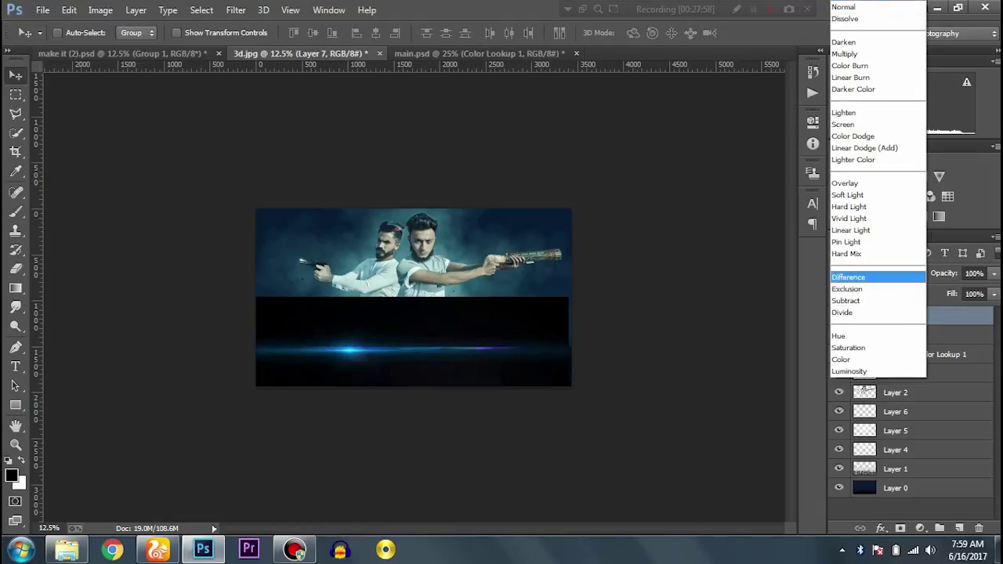
pyautogui.click(862, 123)
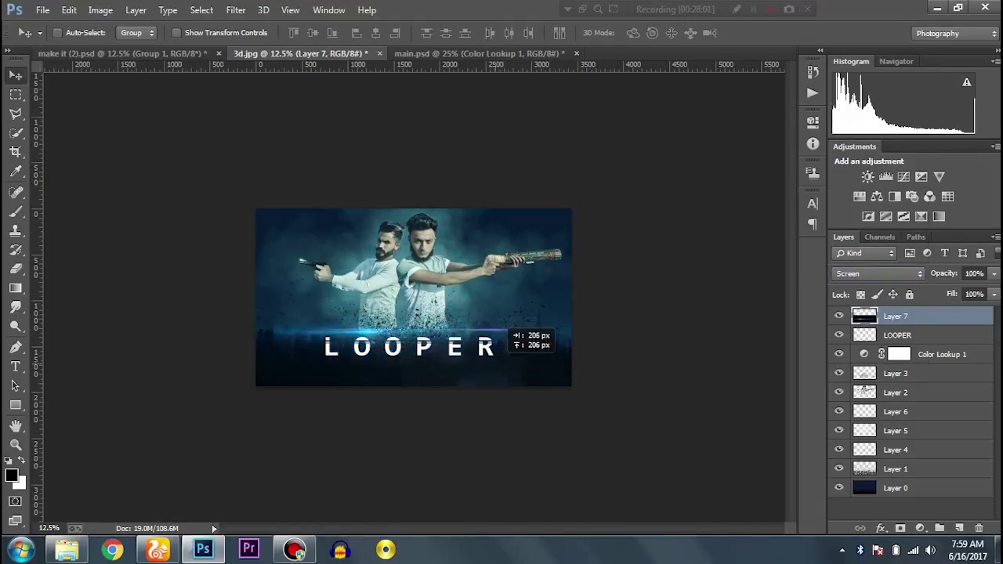
pyautogui.hotkey('ctrl', 't')
pyautogui.press('Return')
pyautogui.hotkey('ctrl', '+')
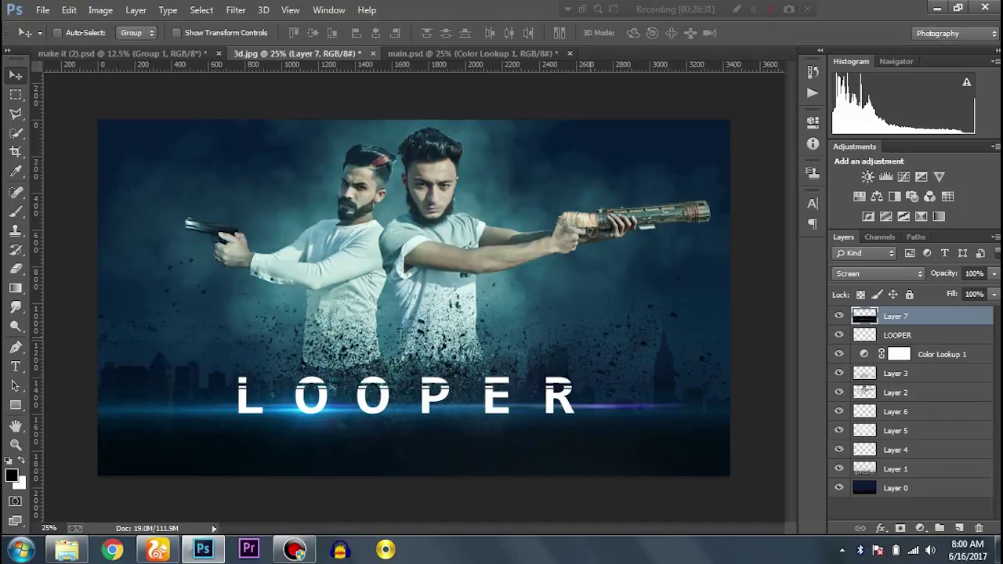
pyautogui.press('7')
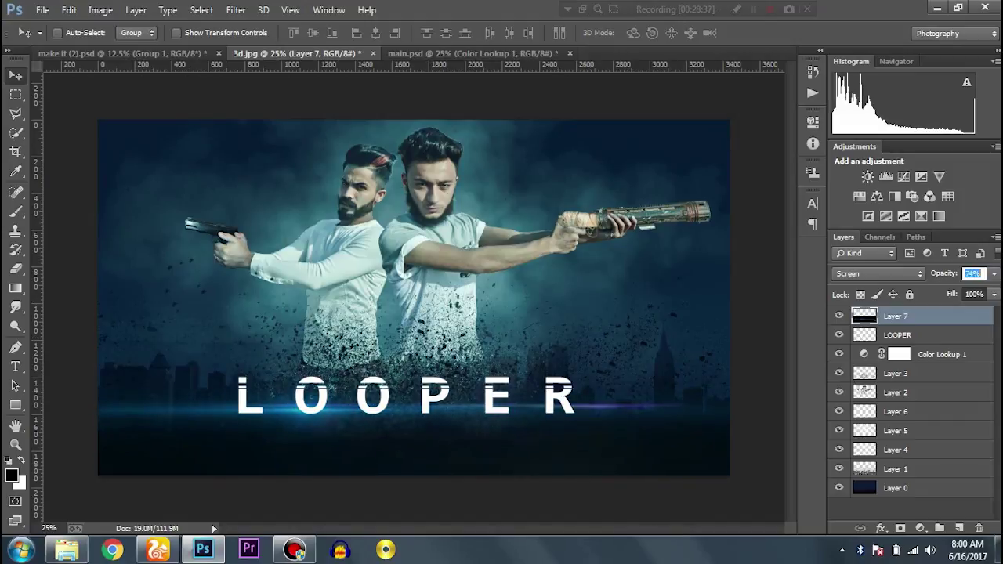
pyautogui.press('Return')
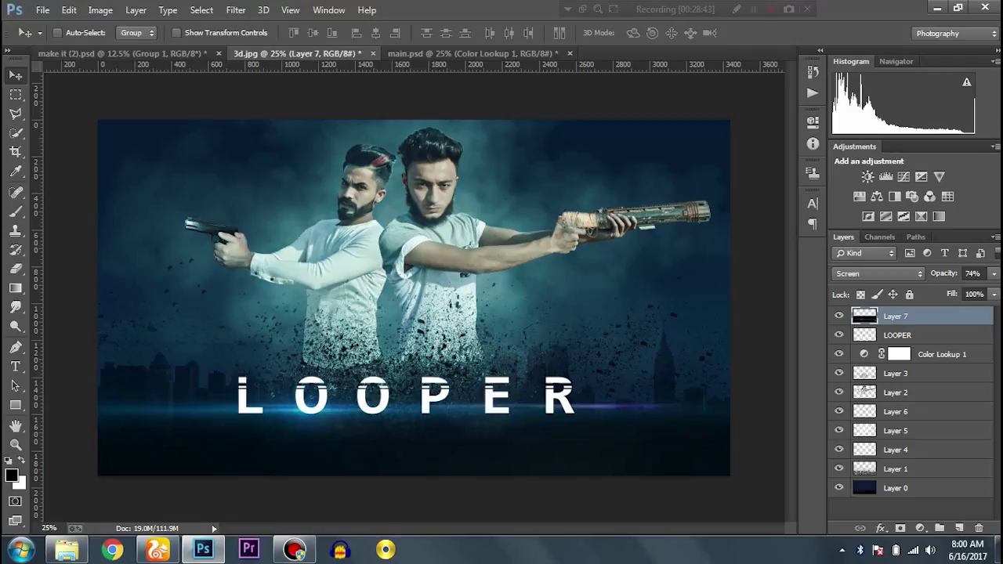
pyautogui.click(898, 335)
# - On a new layer above the title, paint a soft cyan glow over LOOPER
pyautogui.click(960, 528)
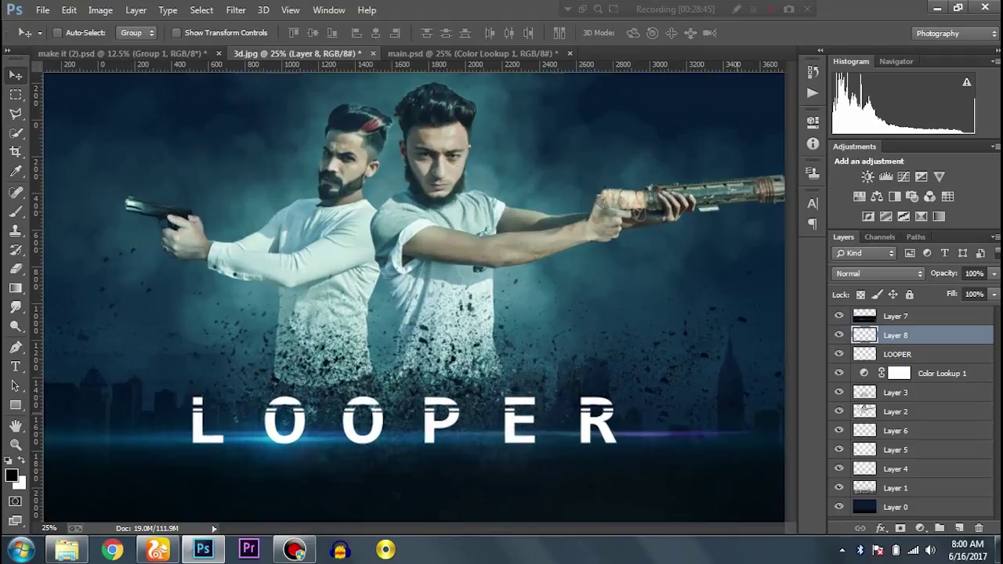
pyautogui.hotkey('ctrl', '+')
pyautogui.hotkey('ctrl', '+')
pyautogui.scroll(-3, 414, 298)
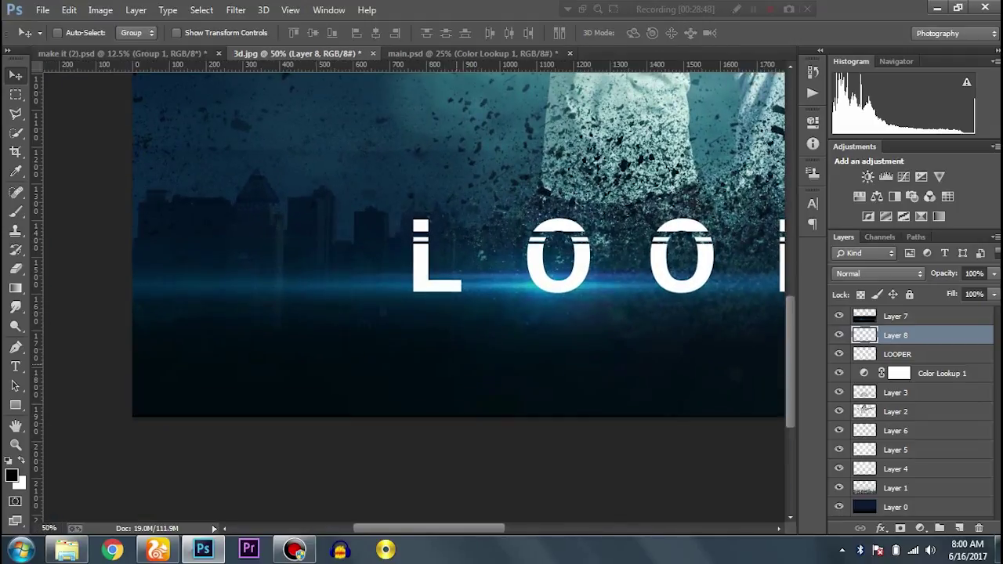
pyautogui.press('b')
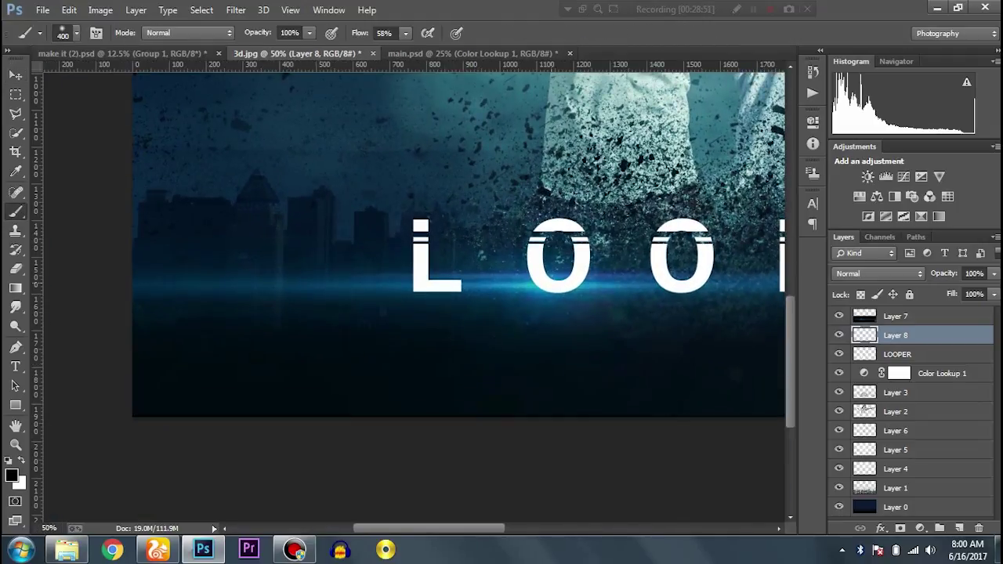
pyautogui.keyDown('alt'); pyautogui.click(541, 282); pyautogui.keyUp('alt')
pyautogui.click(540, 281)
pyautogui.click(537, 281)
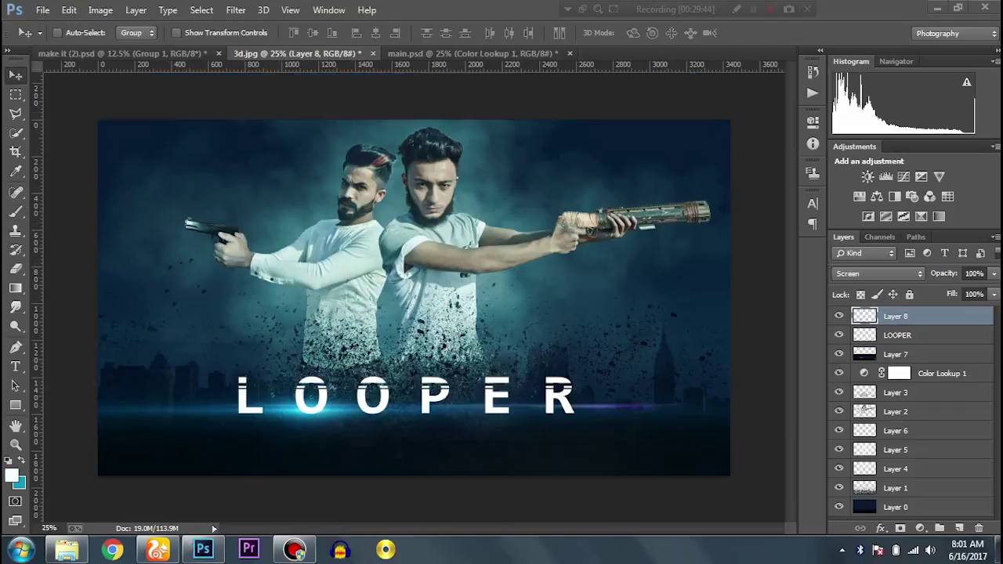
pyautogui.click(67, 551)
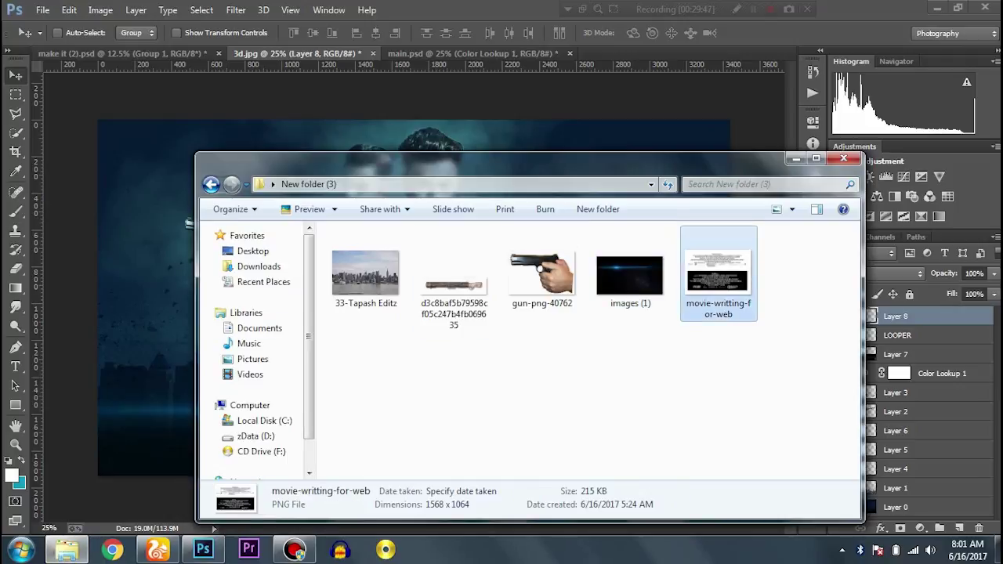
# - Paste the black billing block from movie-writting-for-web into the poster and enlarge it across the bottom
pyautogui.moveTo(718, 274); pyautogui.dragTo(729, 58)
pyautogui.press('m')
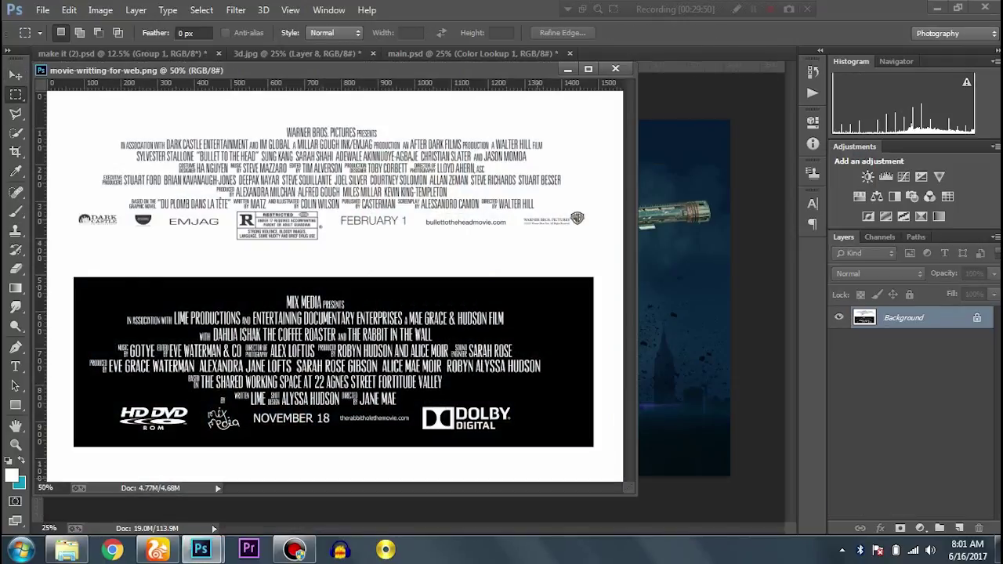
pyautogui.moveTo(577, 441); pyautogui.dragTo(75, 291)
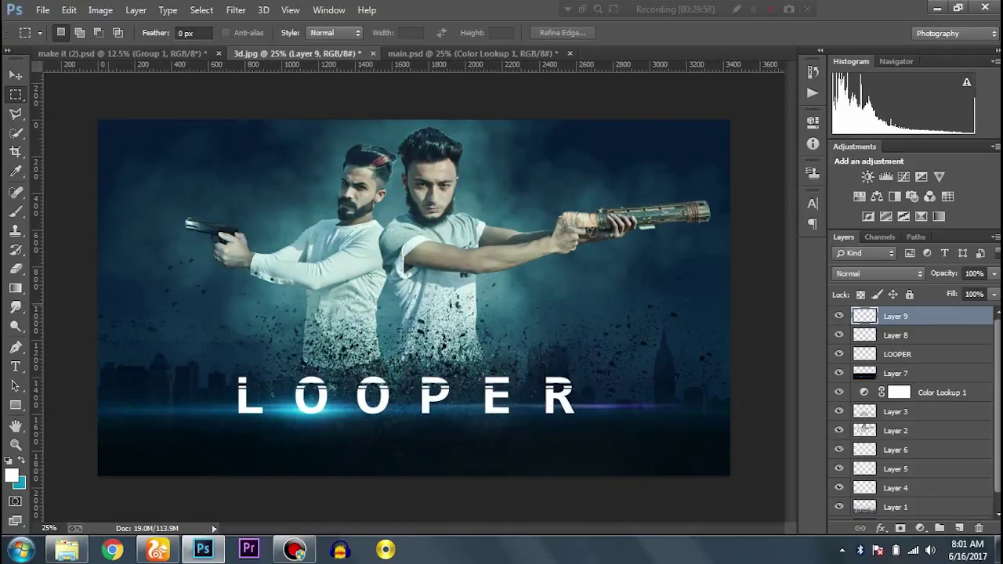
pyautogui.hotkey('ctrl', 'v')
pyautogui.hotkey('ctrl', 't')
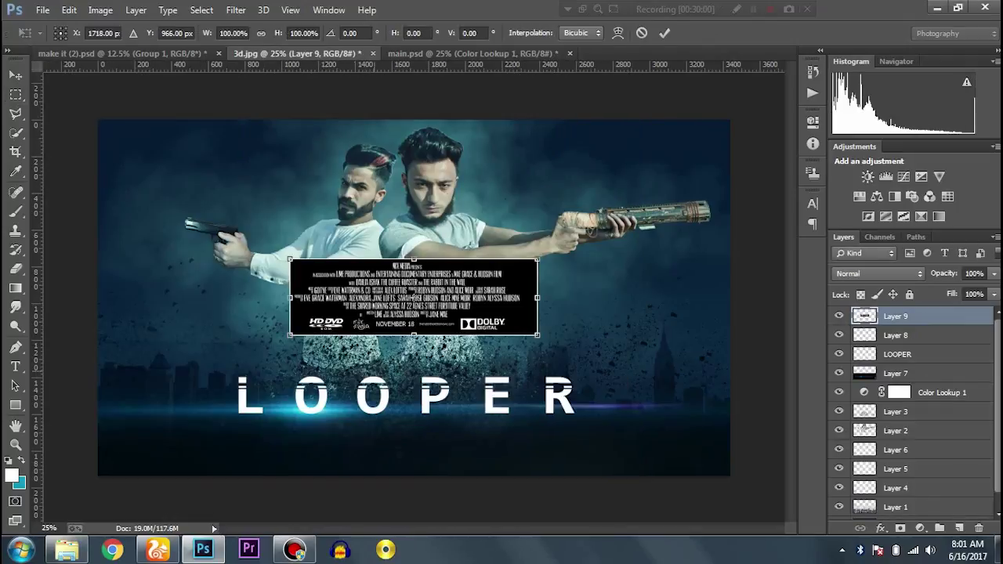
pyautogui.moveTo(537, 258); pyautogui.dragTo(561, 269)
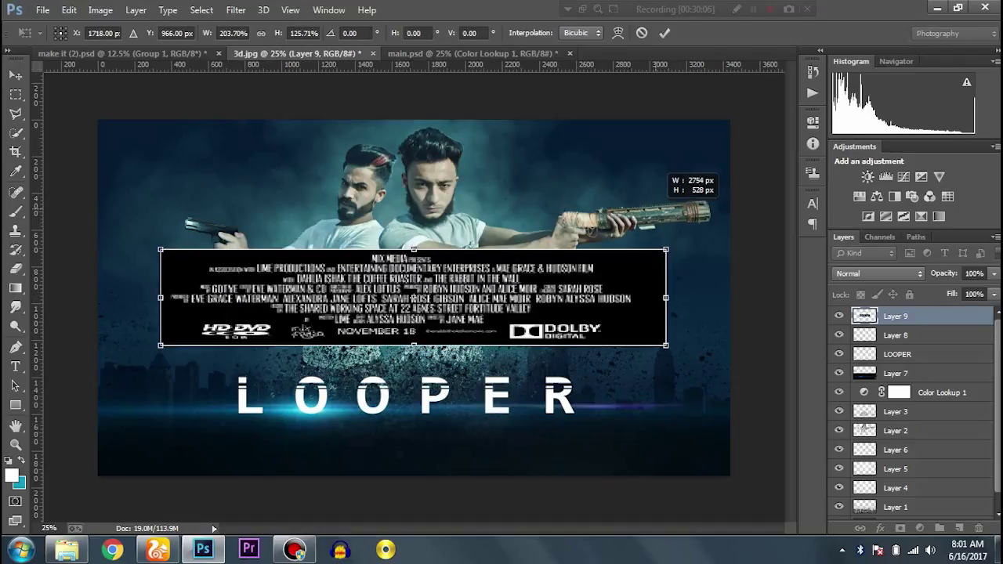
pyautogui.moveTo(561, 269); pyautogui.dragTo(714, 239)
pyautogui.press('Return')
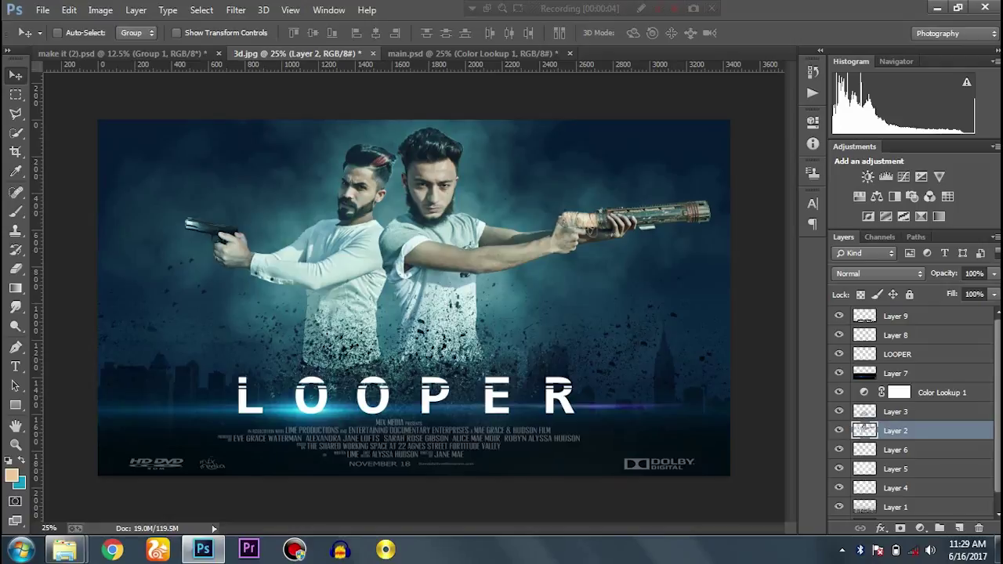
# - Delete a middle section of the right man's gun barrel on Layer 2
pyautogui.hotkey('ctrl', '+')
pyautogui.hotkey('ctrl', '+')
pyautogui.hotkey('ctrl', '+')
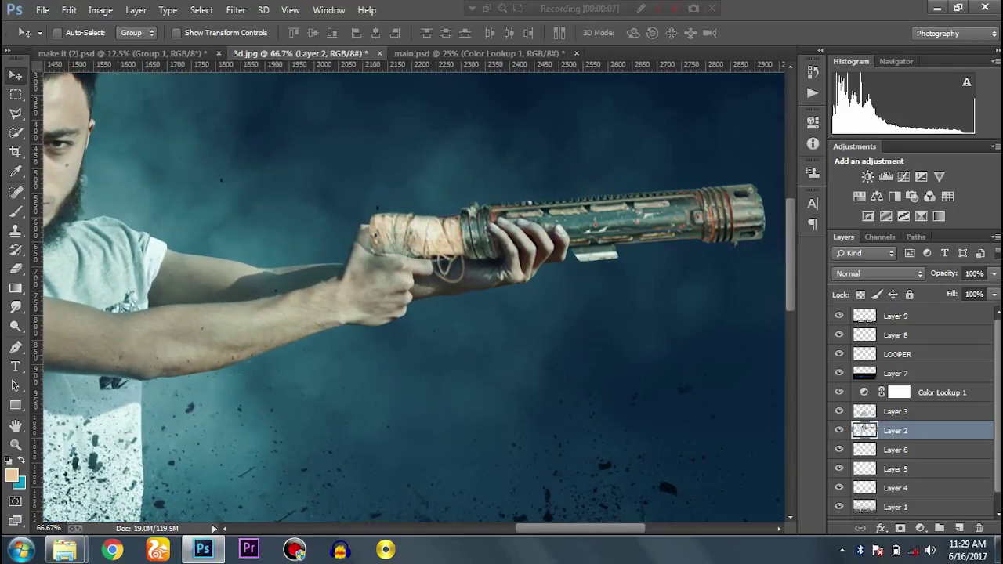
pyautogui.hscroll(5, 414, 296)
pyautogui.press('m')
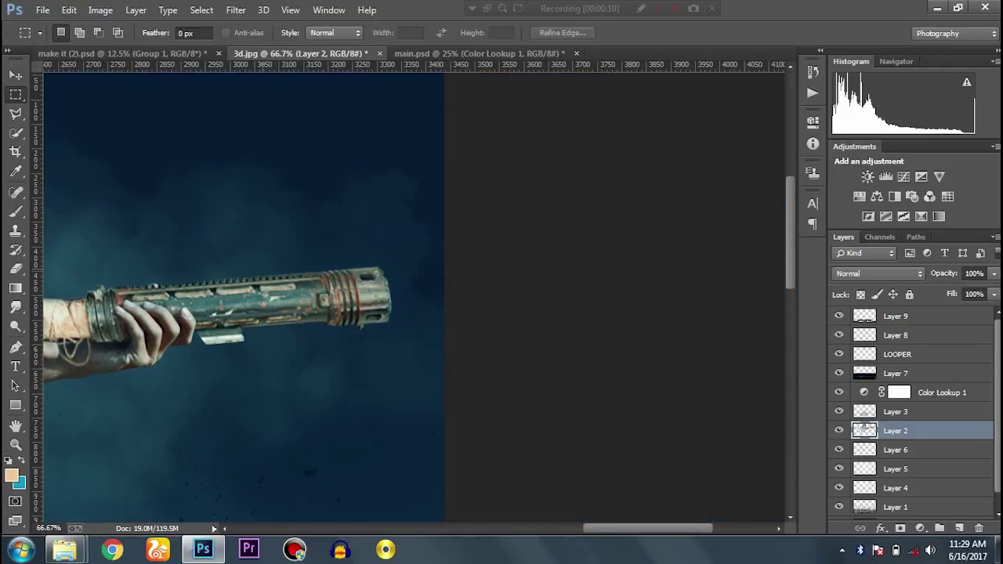
pyautogui.moveTo(253, 255); pyautogui.dragTo(296, 352)
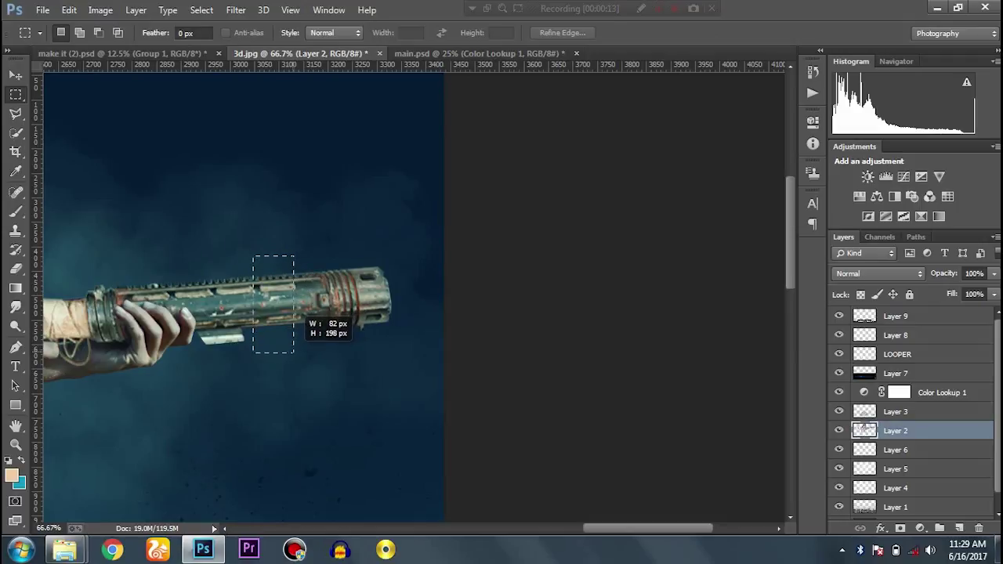
pyautogui.moveTo(296, 352); pyautogui.dragTo(292, 354)
pyautogui.press('Delete')
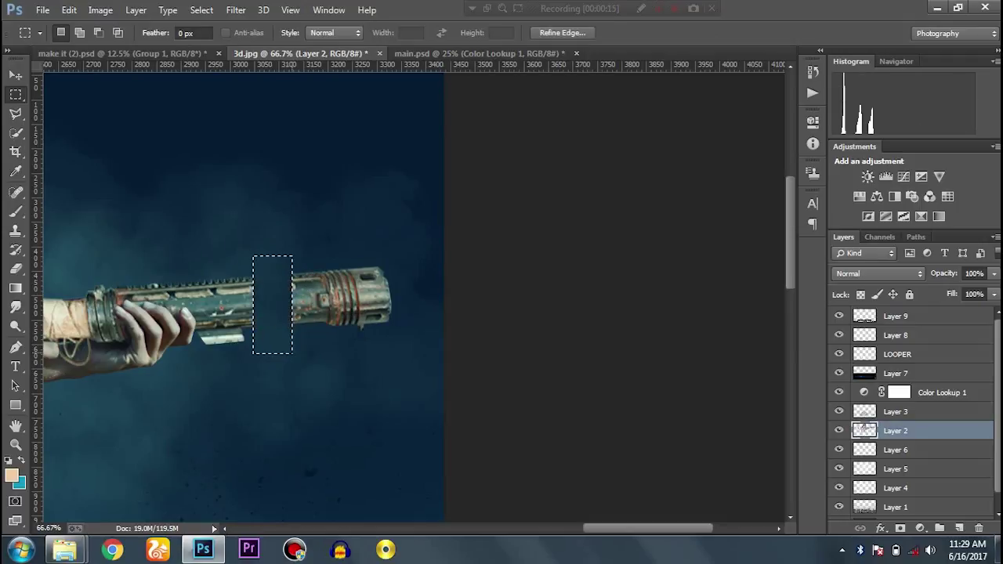
pyautogui.hotkey('ctrl', 'd')
# - Slide the cut-off muzzle piece left to rejoin the shortened barrel
pyautogui.moveTo(269, 243); pyautogui.dragTo(401, 370)
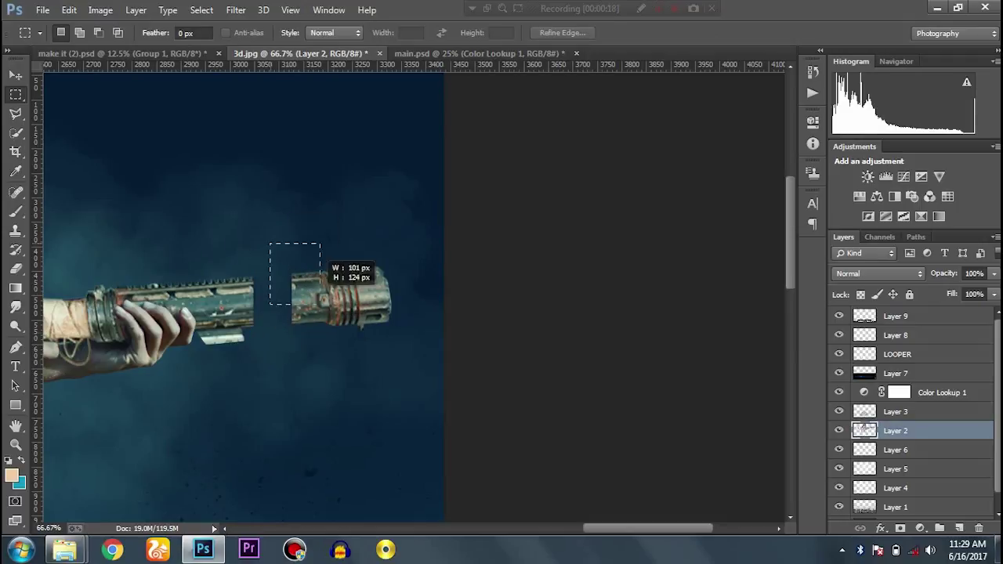
pyautogui.press('v')
pyautogui.moveTo(360, 327); pyautogui.dragTo(320, 331)
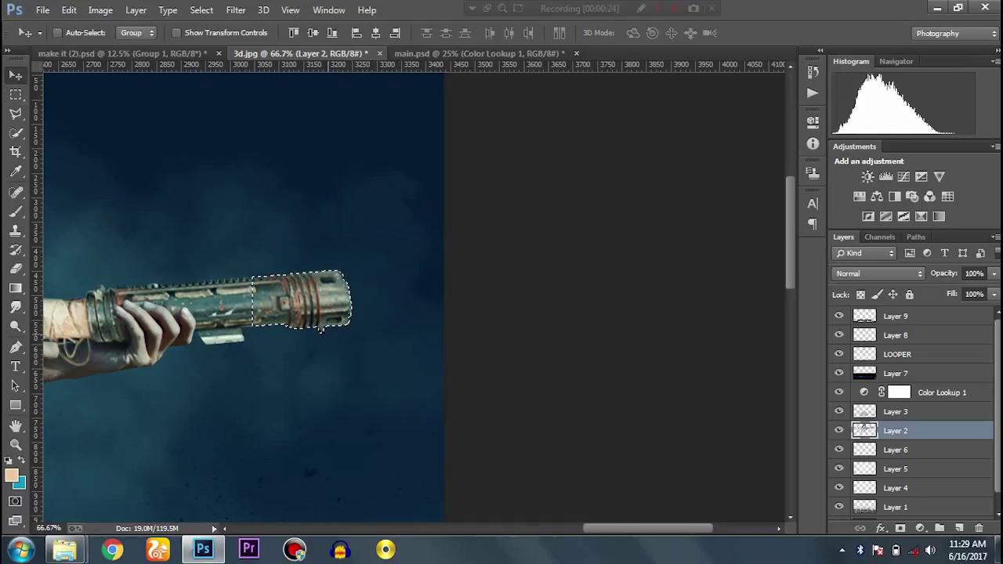
pyautogui.hotkey('ctrl', 'd')
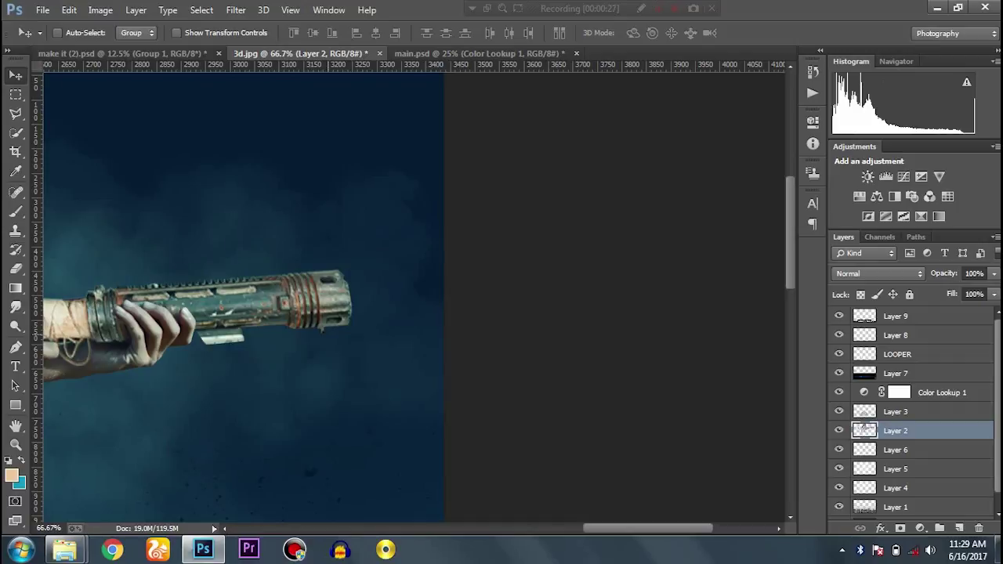
pyautogui.hotkey('ctrl', '-')
pyautogui.hotkey('ctrl', '-')
pyautogui.hotkey('ctrl', '-')
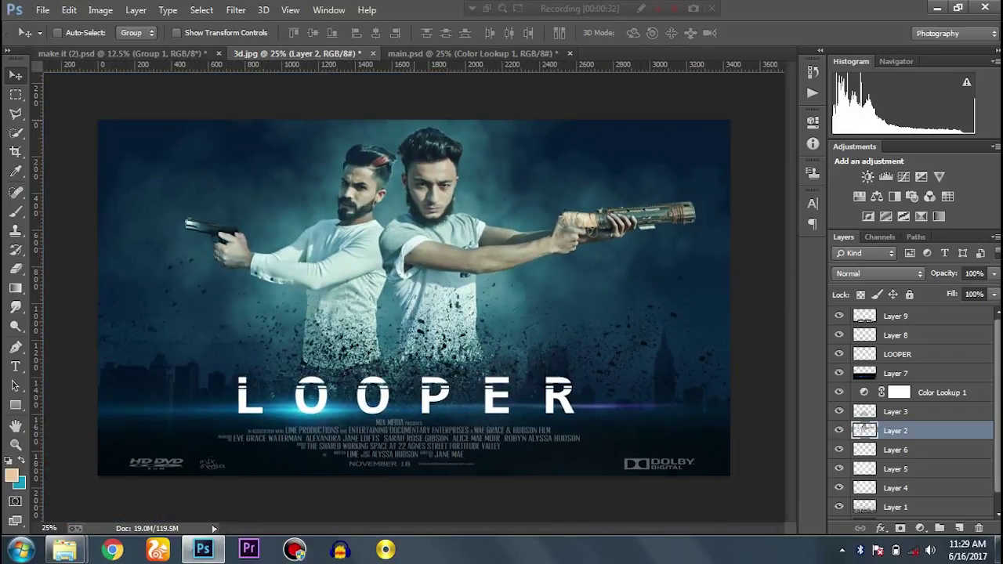
# - Liquify the men's shirts on Layer 2 with a 175-size brush, then view the whole poster
pyautogui.hotkey('ctrl', 'shift', 'x')
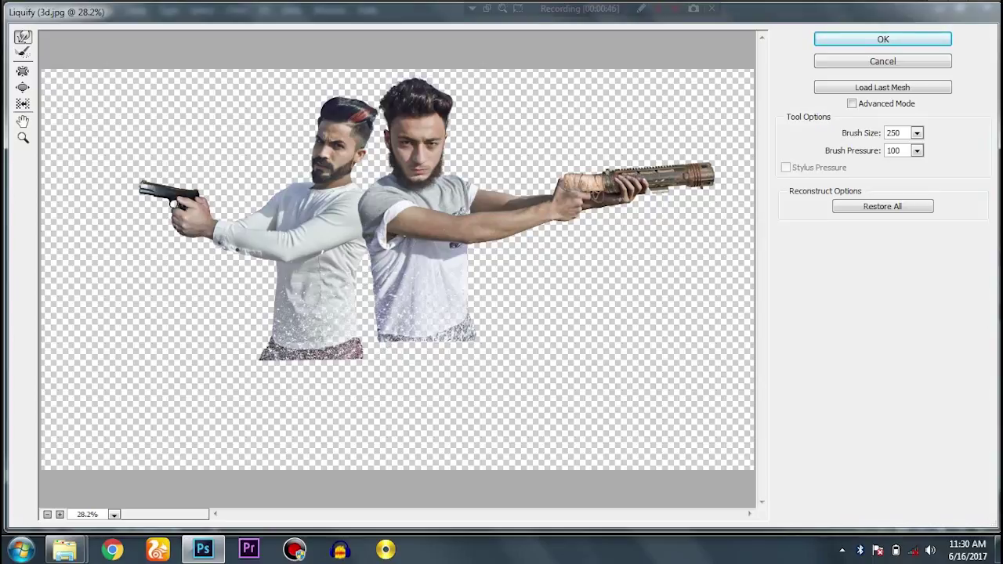
pyautogui.hotkey('ctrl', '+')
pyautogui.hotkey('ctrl', '+')
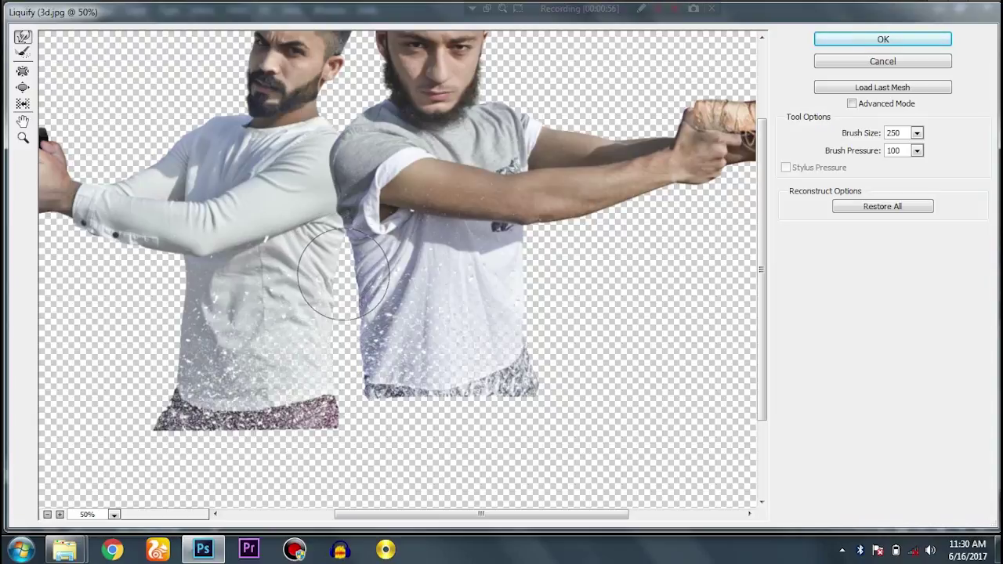
pyautogui.press('[')
pyautogui.press('[')
pyautogui.press('[')
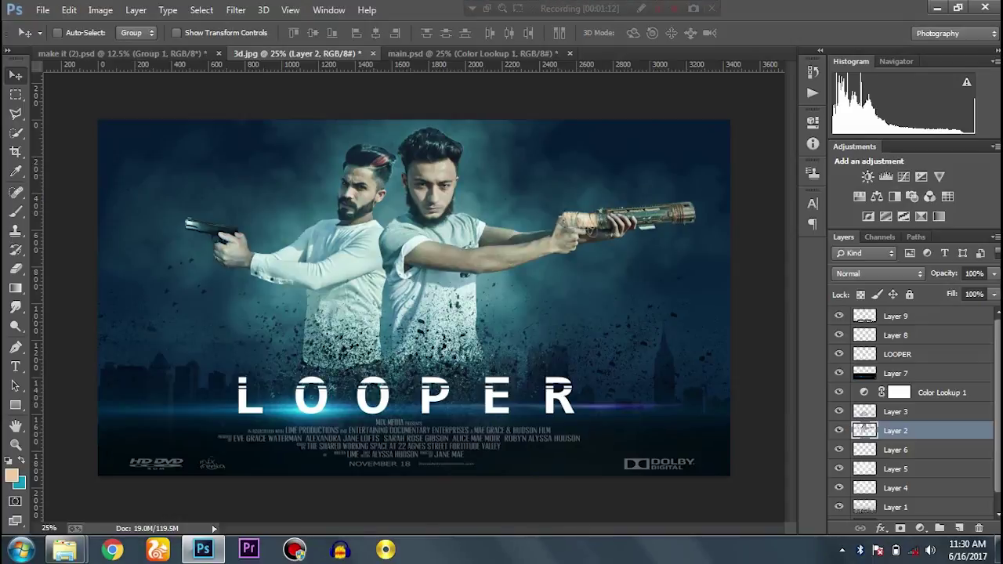
pyautogui.hotkey('ctrl', '+')
pyautogui.hotkey('ctrl', '+')
pyautogui.hotkey('ctrl', '-')
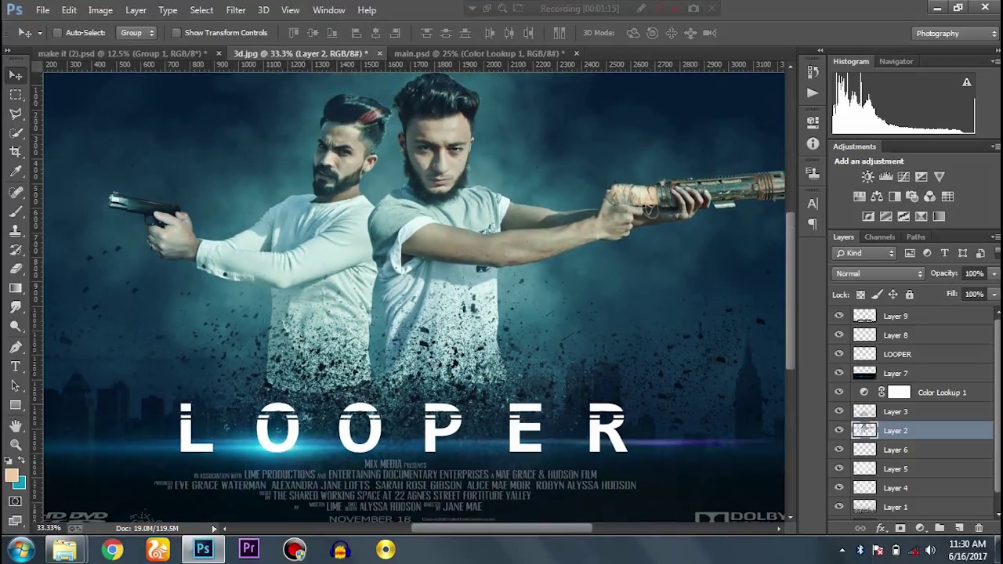
pyautogui.hotkey('ctrl', '-')
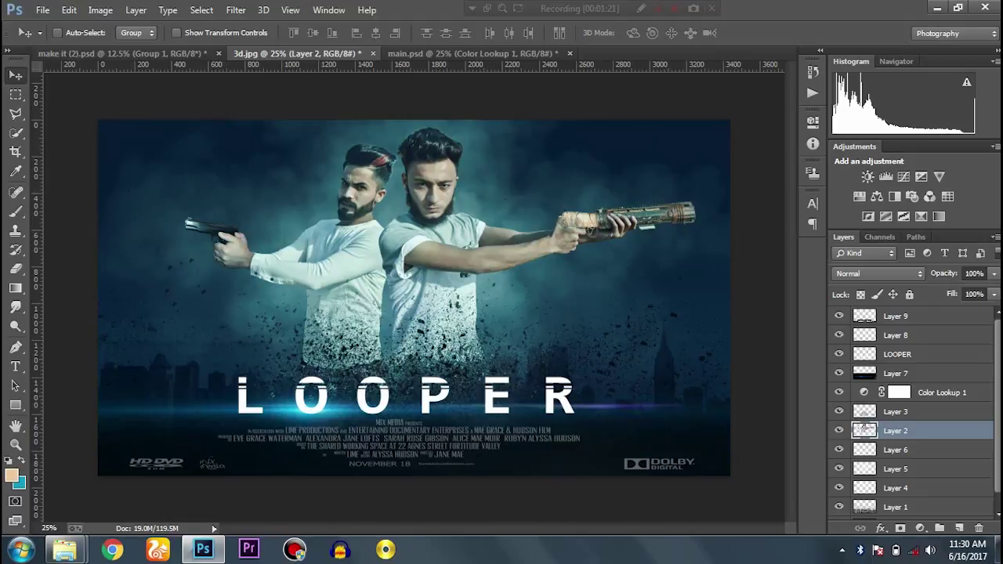
# - Stamp visible layers into a new layer and apply Color Efex Pro 4 Bleach Bypass at -48% saturation
pyautogui.click(896, 316)
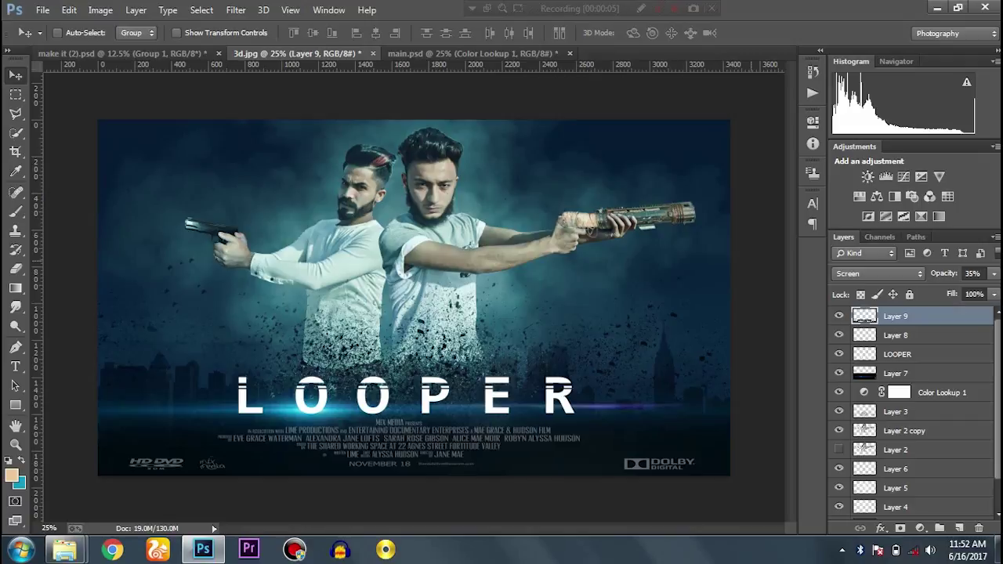
pyautogui.hotkey('ctrl', 'alt', 'shift', 'e')
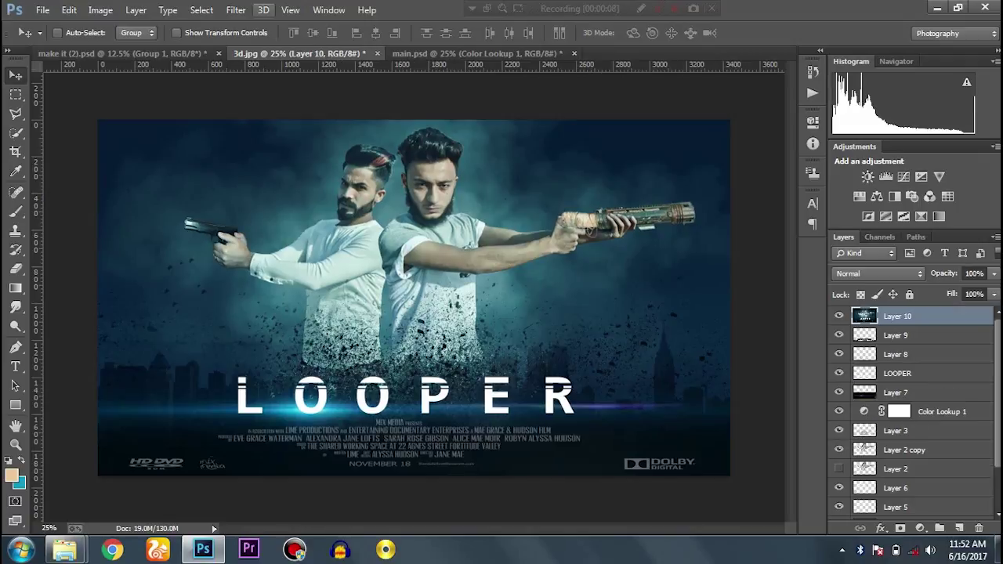
pyautogui.click(236, 9)
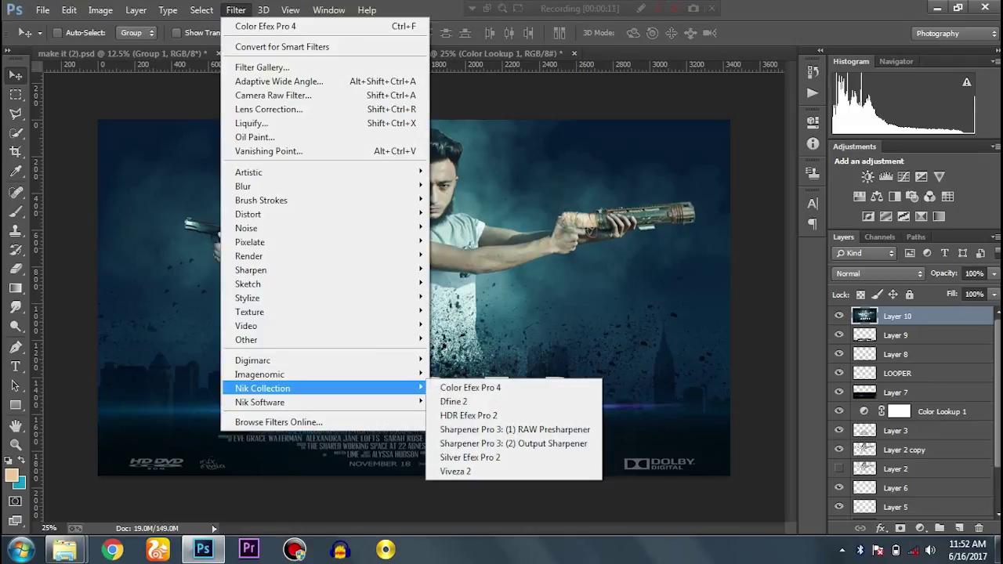
pyautogui.click(470, 387)
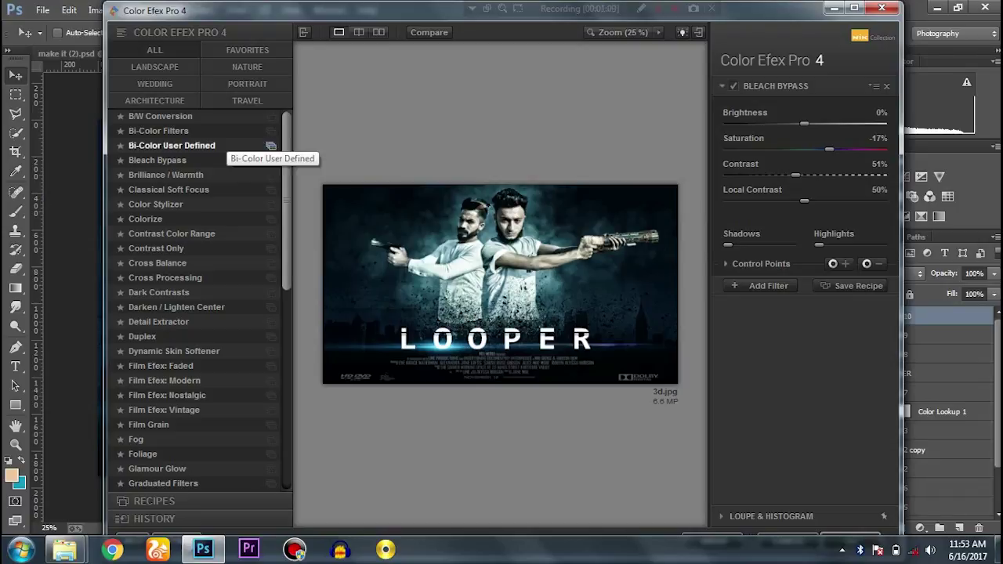
pyautogui.click(228, 160)
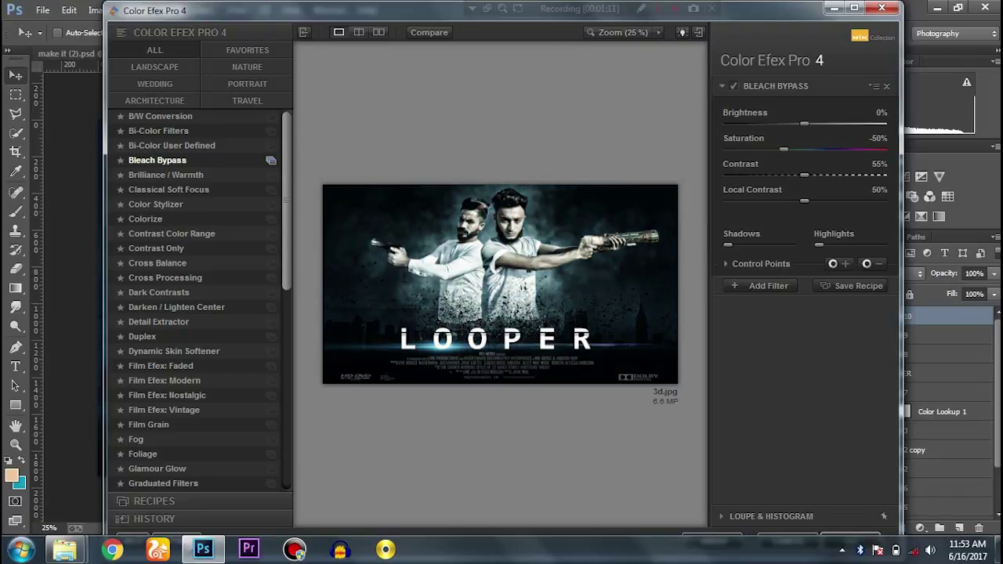
pyautogui.click(170, 145)
pyautogui.click(157, 160)
pyautogui.moveTo(784, 149); pyautogui.dragTo(786, 149)
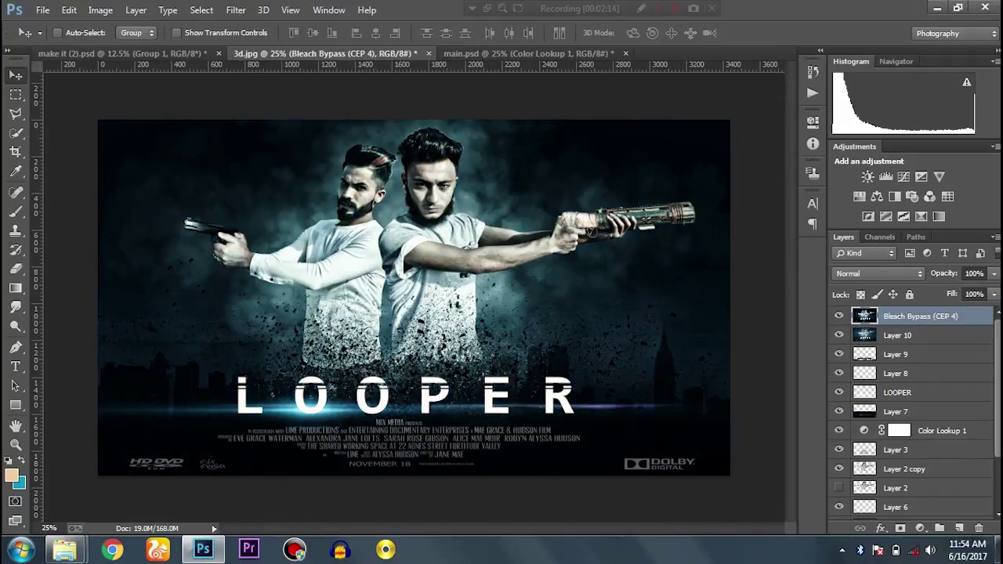
# - Lower the Bleach Bypass (CEP 4) layer's opacity to 76%
pyautogui.click(974, 273)
pyautogui.write('76')
pyautogui.press('Return')
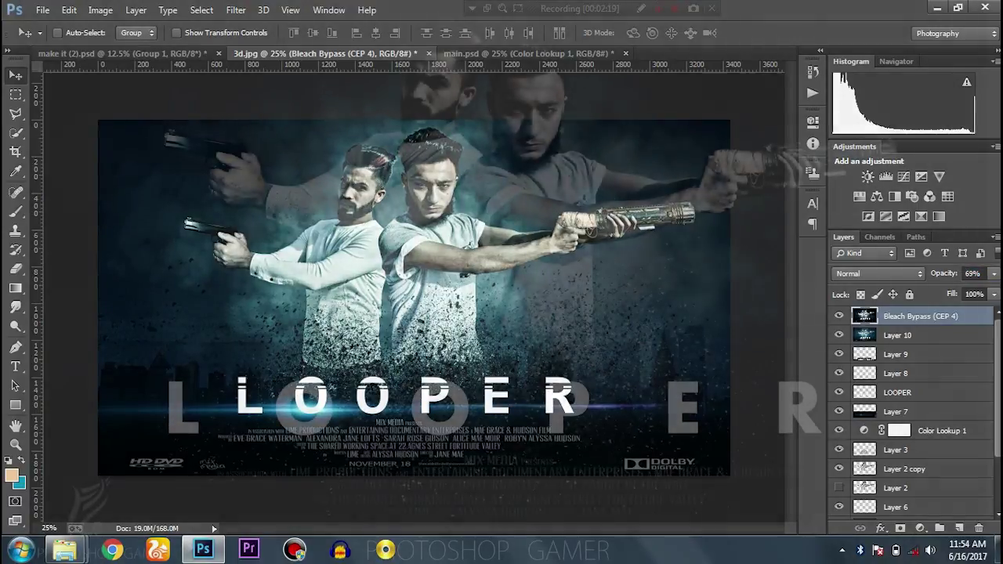